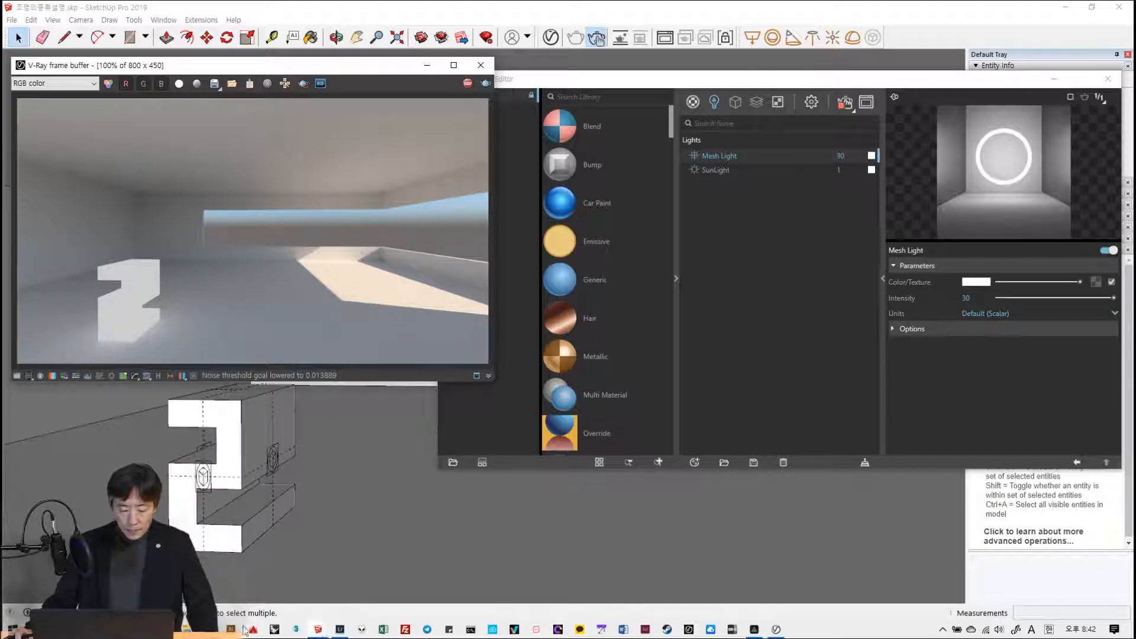
- Switch to Photoshop and sketch a room in one-point perspective with a rectangular window on the back wall
key(w)
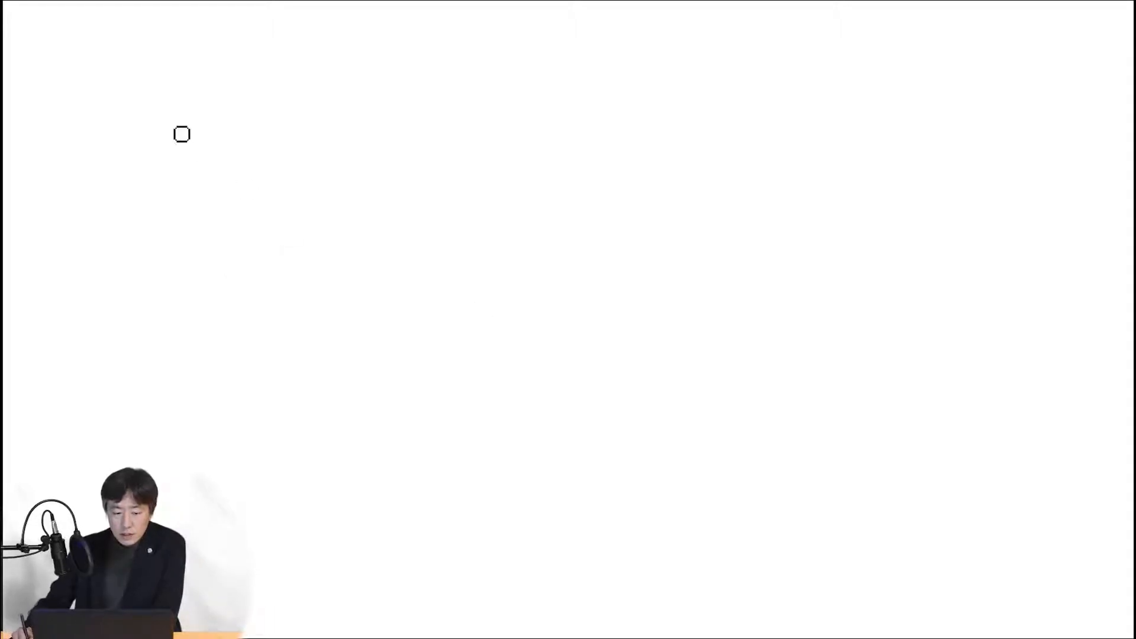
mouse_move(34, 36)
mouse_down()
mouse_move(87, 86)
mouse_move(294, 213)
mouse_move(286, 426)
mouse_move(155, 524)
mouse_up()
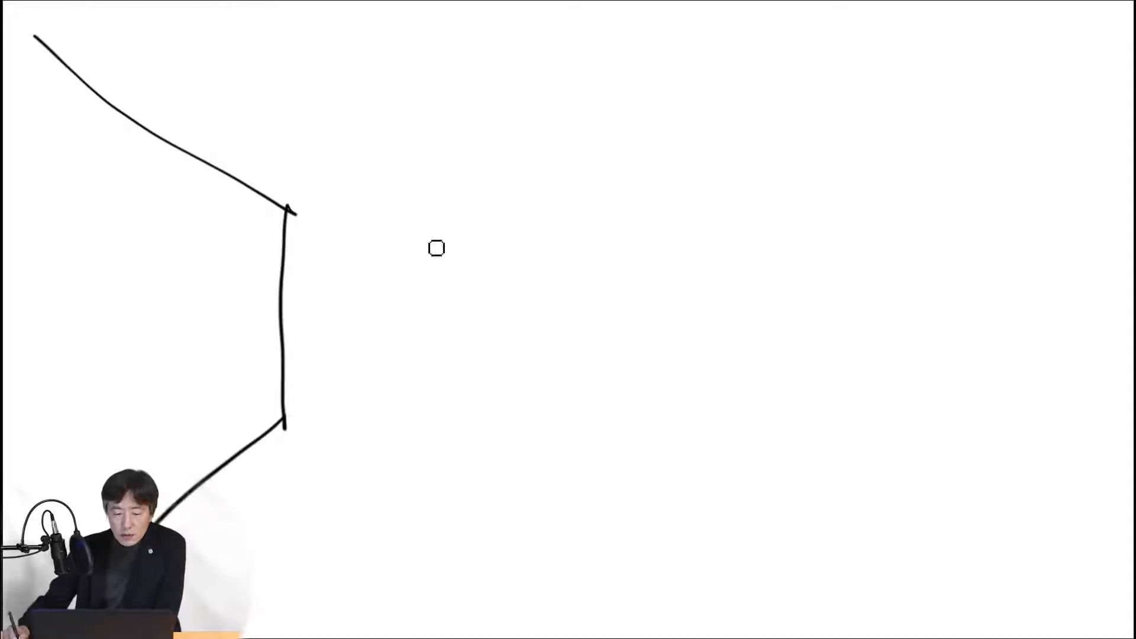
mouse_move(306, 208)
mouse_down()
mouse_move(568, 223)
mouse_move(699, 214)
mouse_move(679, 392)
mouse_up()
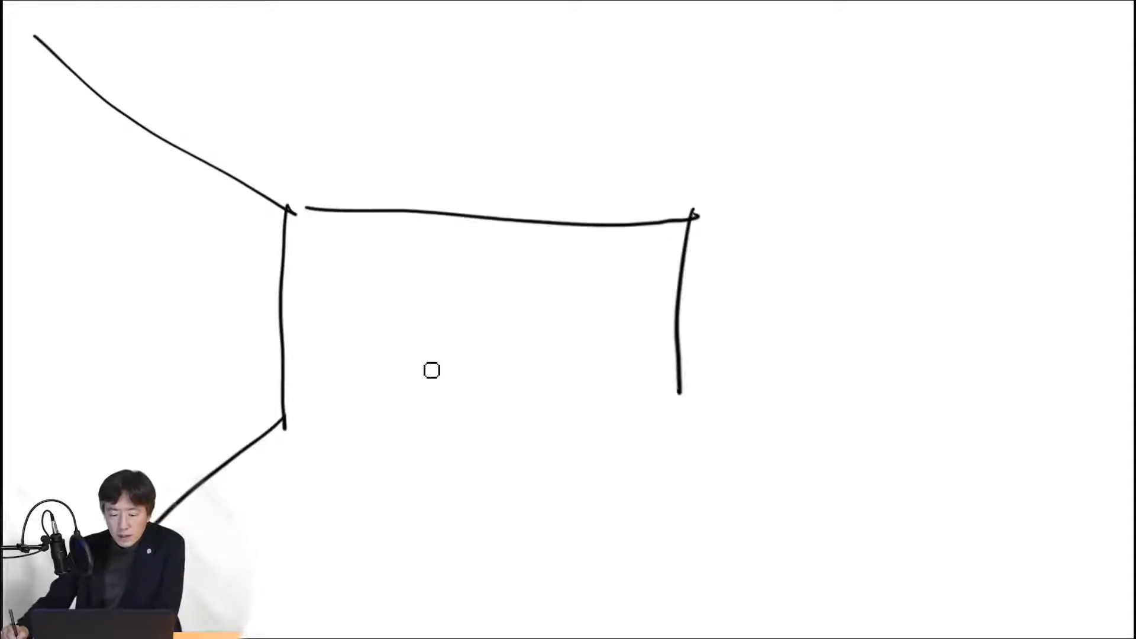
drag(320, 414, 649, 425)
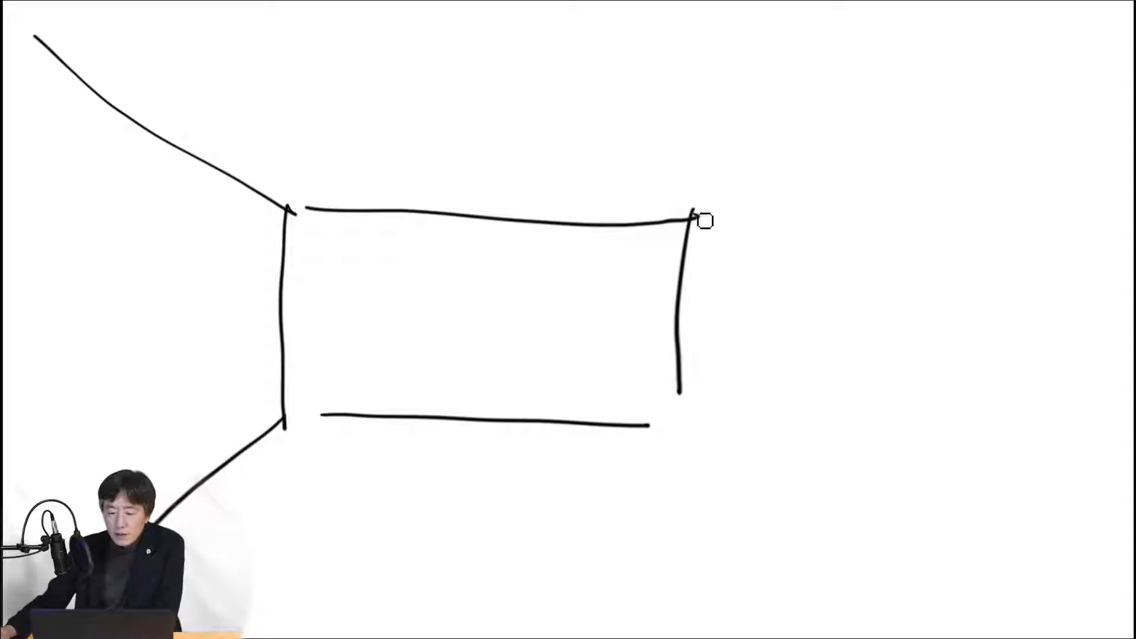
drag(702, 218, 1024, 83)
drag(682, 403, 973, 574)
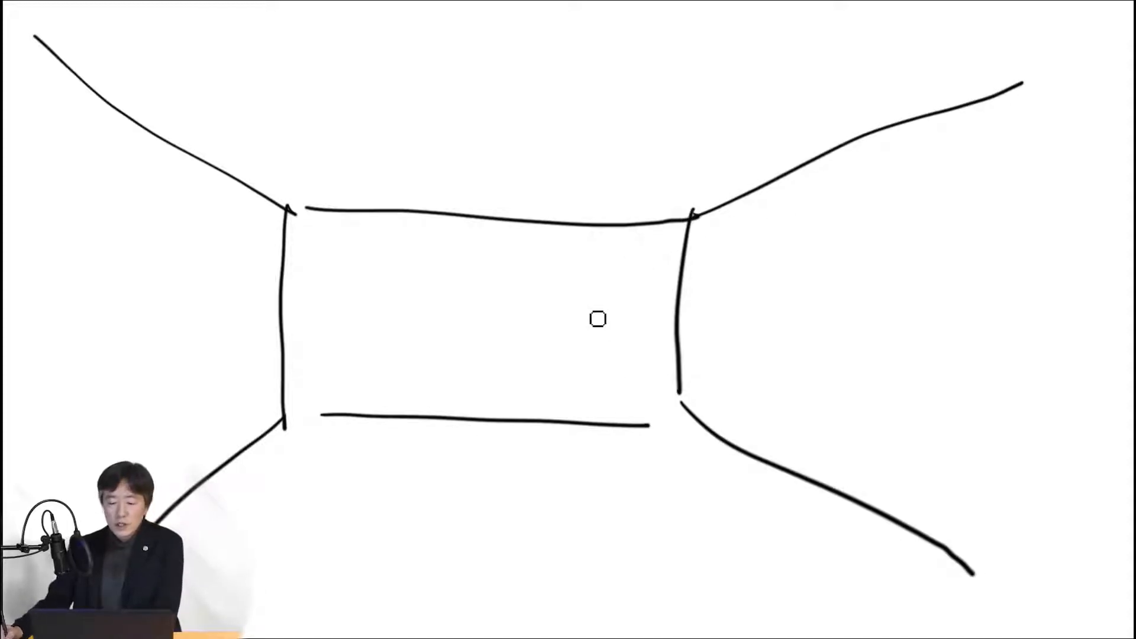
mouse_move(404, 365)
mouse_down()
mouse_move(411, 274)
mouse_move(656, 296)
mouse_move(601, 347)
mouse_move(400, 320)
mouse_up()
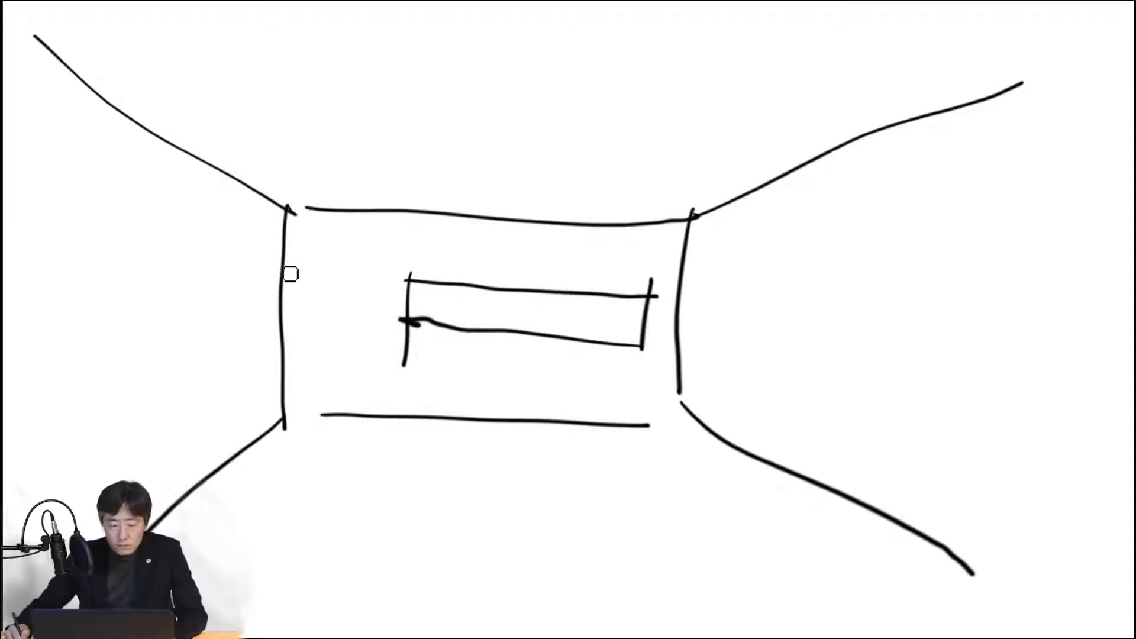
- Draw five vertical panel lines across the left wall of the room sketch
drag(267, 219, 256, 387)
drag(241, 239, 238, 425)
drag(206, 254, 223, 453)
mouse_move(174, 245)
mouse_down()
mouse_move(169, 431)
mouse_move(153, 441)
mouse_up()
drag(119, 237, 112, 481)
- Sketch a perspective tile grid on the room's floor with three horizontal and four receding lines
drag(255, 463, 631, 463)
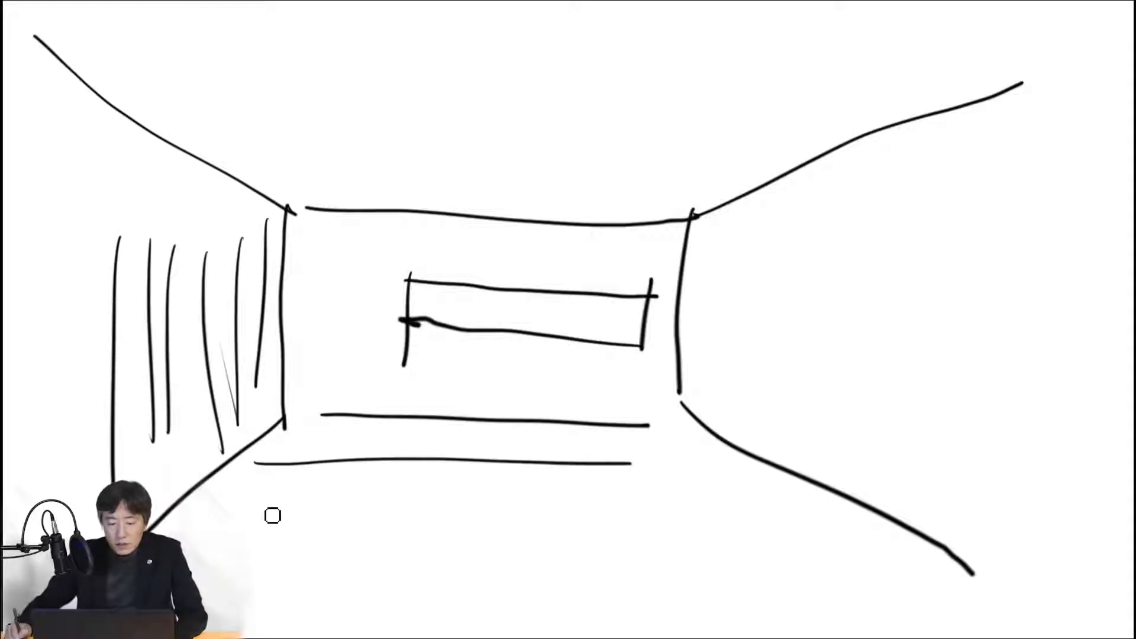
drag(224, 493, 646, 530)
drag(220, 555, 630, 570)
drag(387, 449, 273, 603)
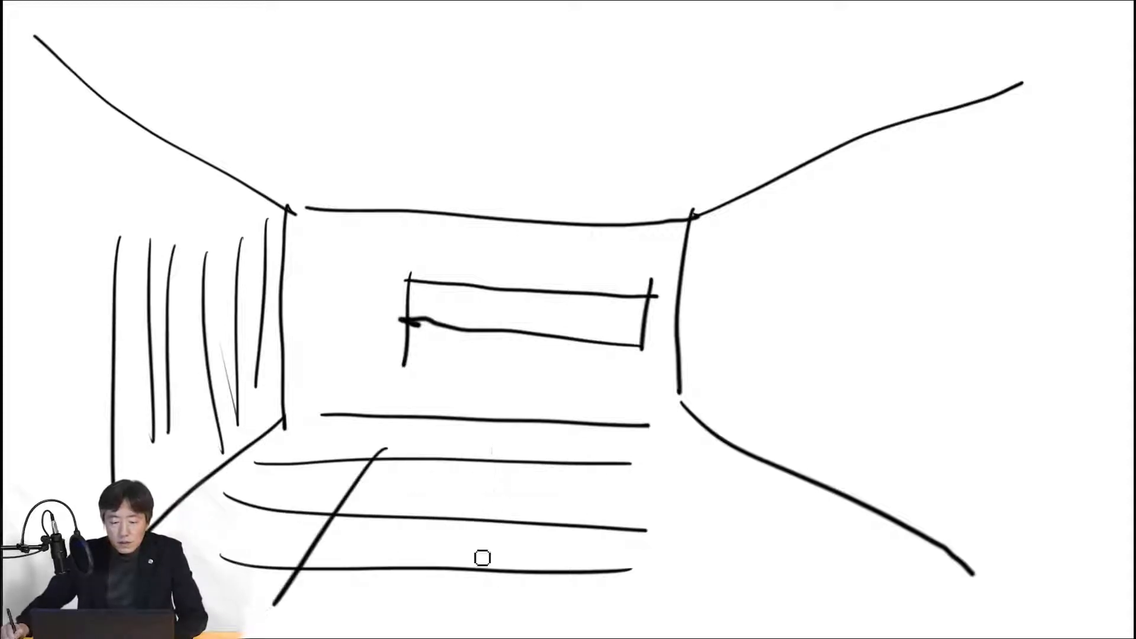
drag(492, 447, 472, 573)
mouse_move(559, 439)
mouse_down()
mouse_move(726, 595)
mouse_move(767, 612)
mouse_up()
drag(663, 455, 871, 590)
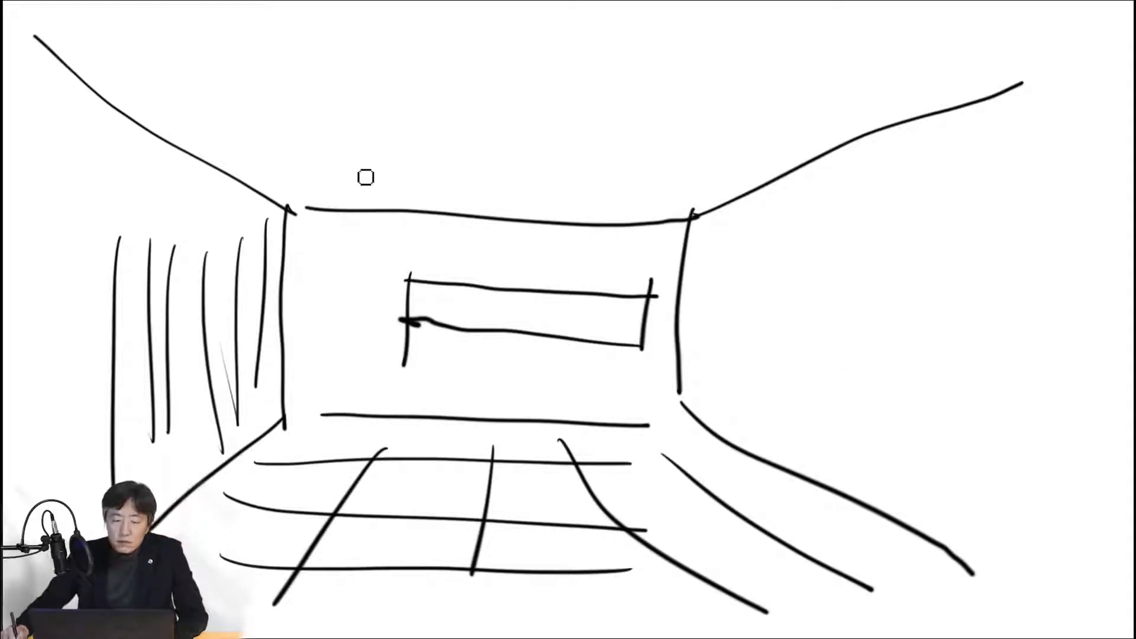
- Draw three ceiling spotlights with light cones on the left side of the room and hatch the back wall's window
mouse_move(302, 128)
mouse_down()
mouse_move(193, 360)
mouse_move(304, 275)
mouse_up()
drag(399, 134, 308, 408)
mouse_move(400, 146)
mouse_down()
mouse_move(446, 353)
mouse_move(484, 456)
mouse_up()
mouse_move(258, 46)
mouse_down()
mouse_move(244, 52)
mouse_move(184, 367)
mouse_move(315, 452)
mouse_up()
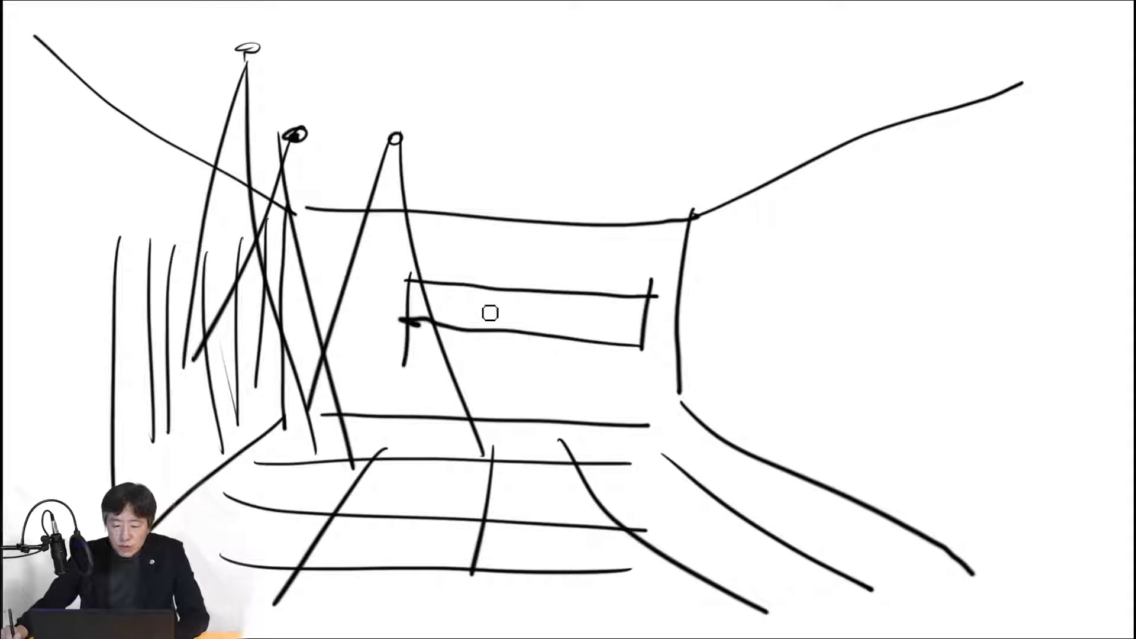
mouse_move(437, 313)
mouse_down()
mouse_move(510, 300)
mouse_move(528, 322)
mouse_move(628, 321)
mouse_up()
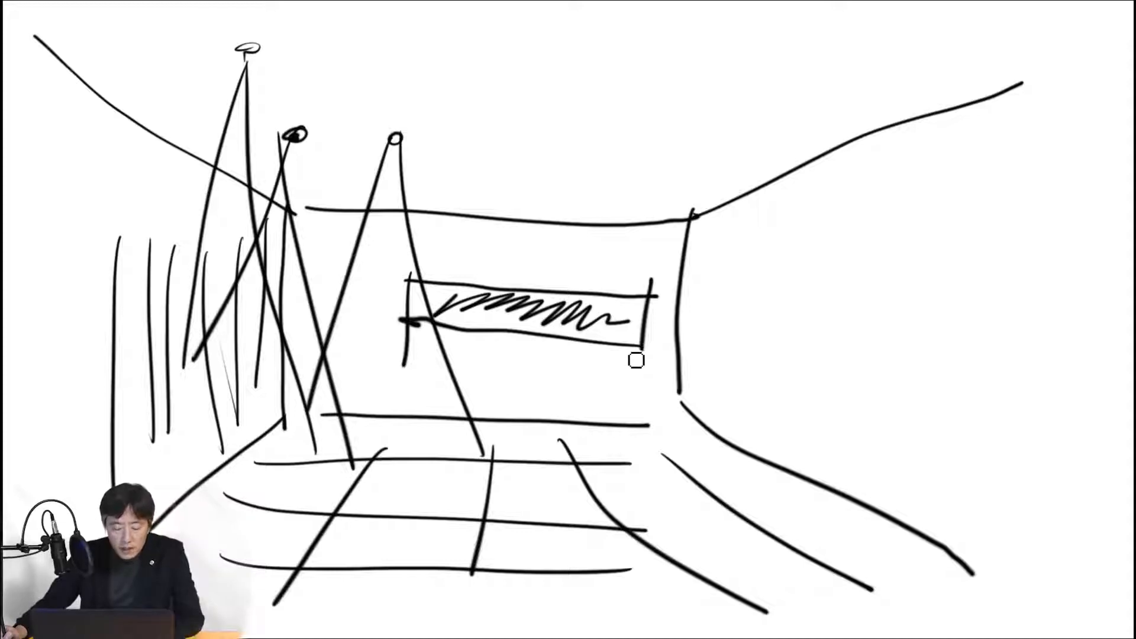
- Create a new blank 1920 x 1080 pixel document with a white background and show it at 100% with the Brush tool active
key(ctrl+n)
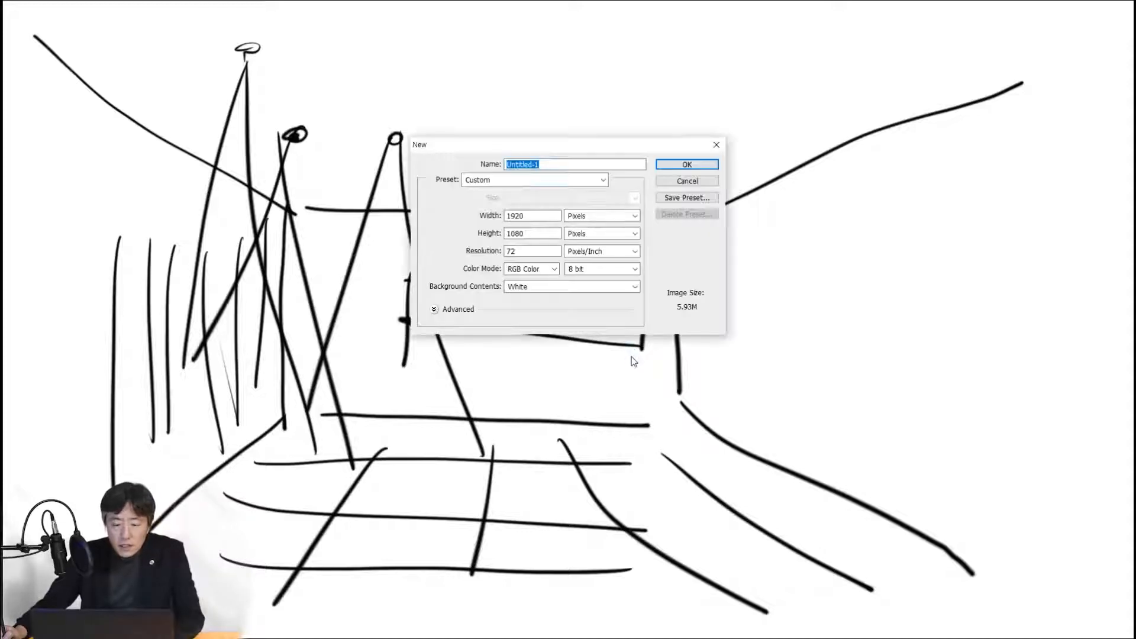
key(Return)
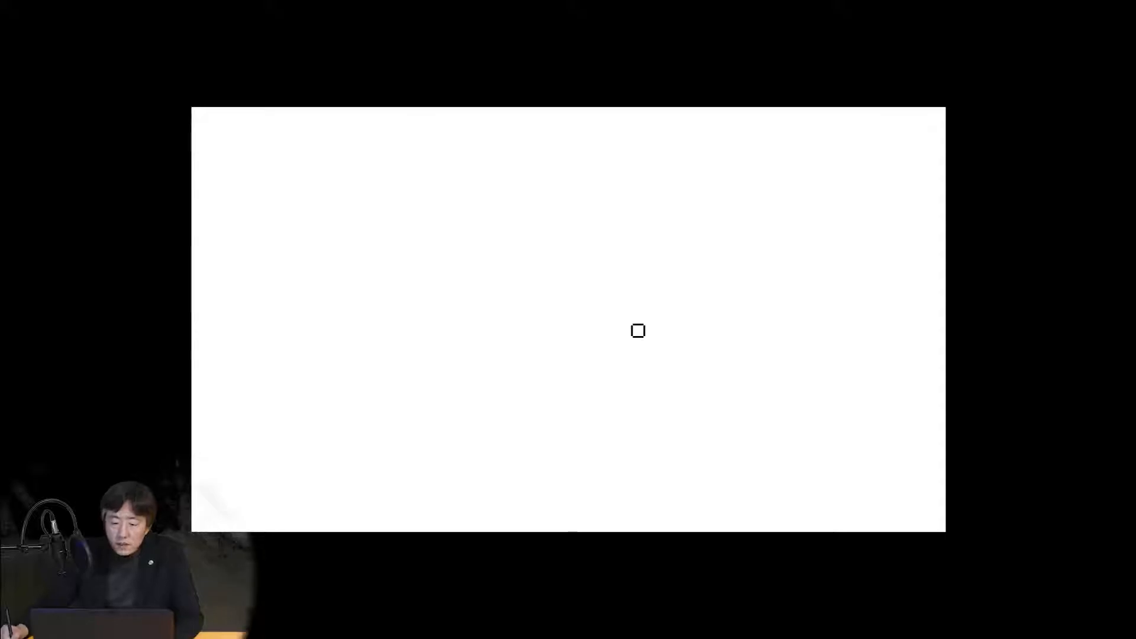
key(ctrl+1)
key(b)
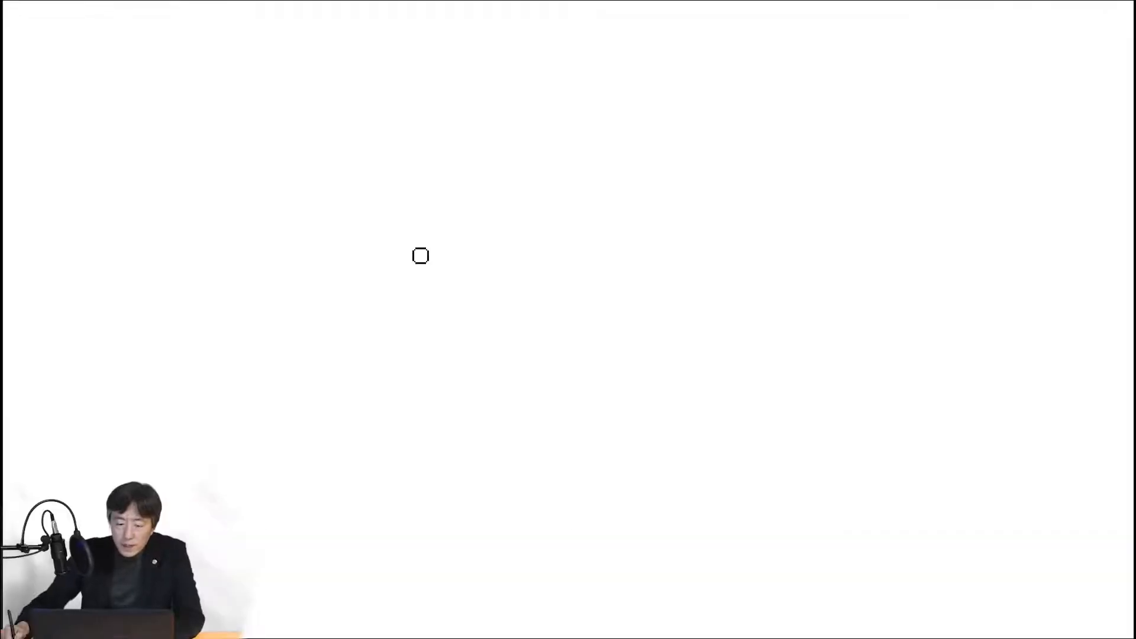
- Sketch a large rectangular window in the canvas centre with four perspective lines running outward from its corners
mouse_move(333, 386)
mouse_down()
mouse_move(343, 242)
mouse_move(761, 272)
mouse_move(726, 424)
mouse_up()
drag(611, 403, 345, 377)
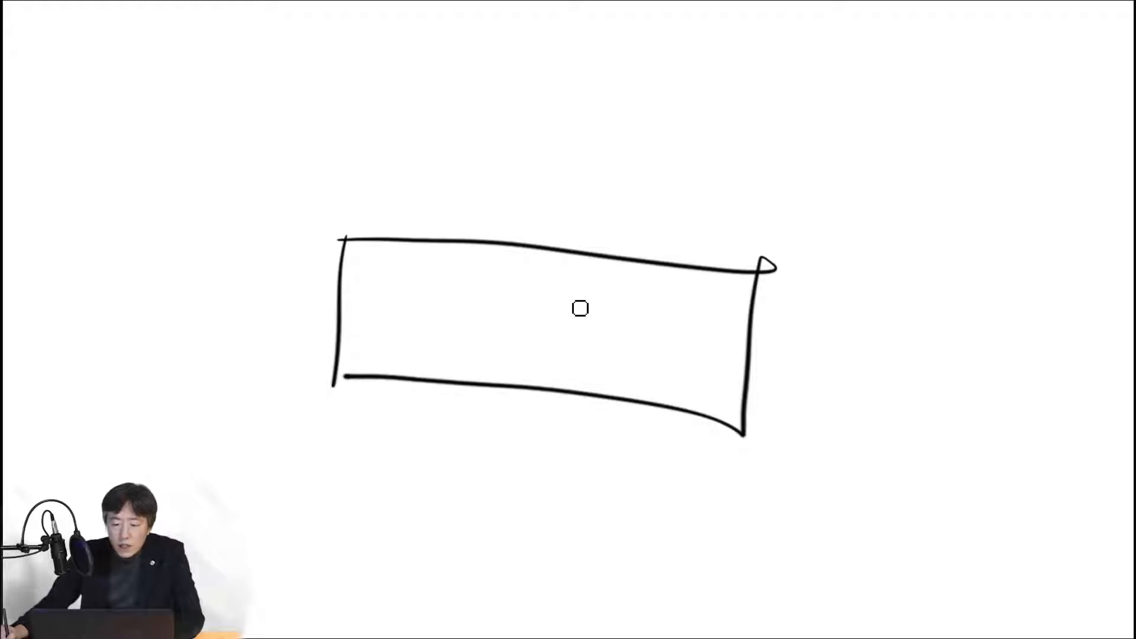
drag(816, 214, 1096, 101)
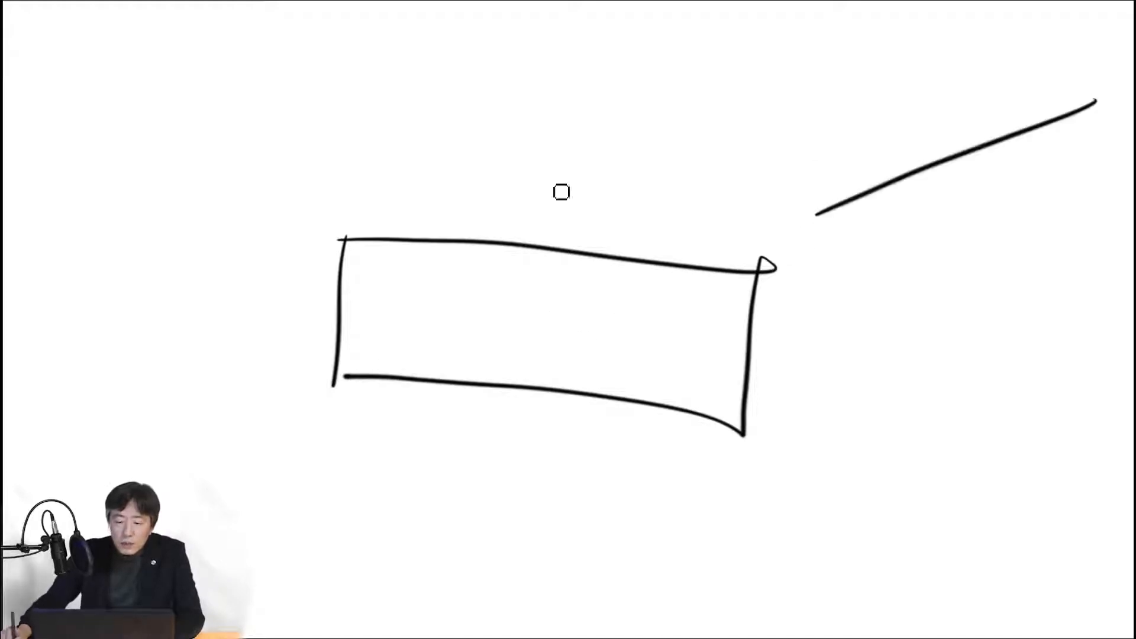
drag(327, 181, 71, 55)
drag(292, 417, 161, 500)
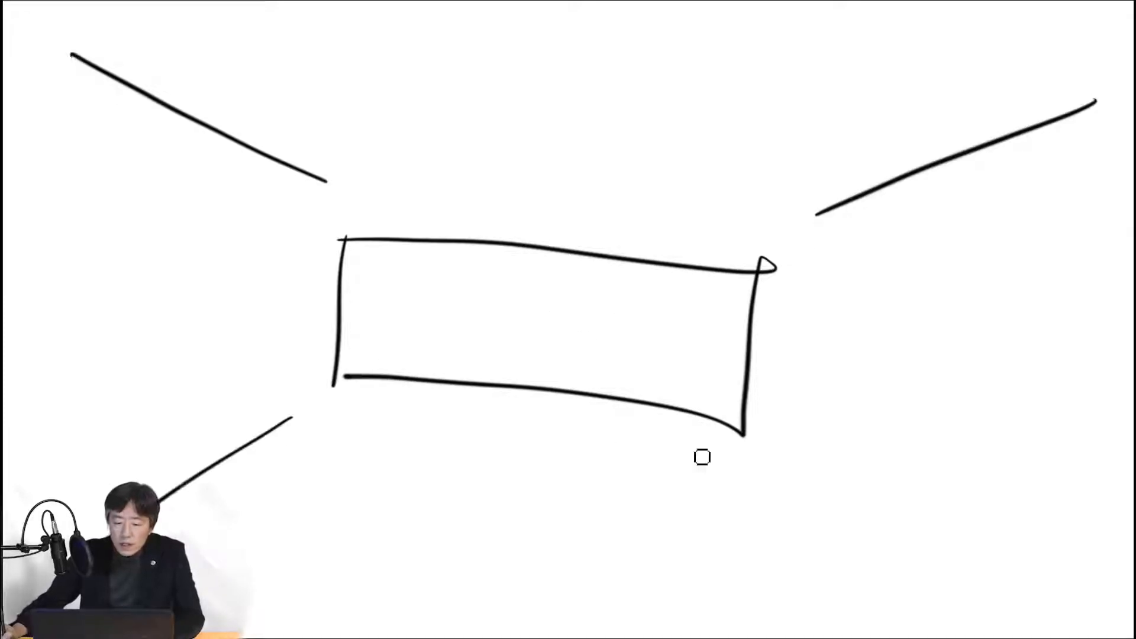
drag(794, 479, 1065, 629)
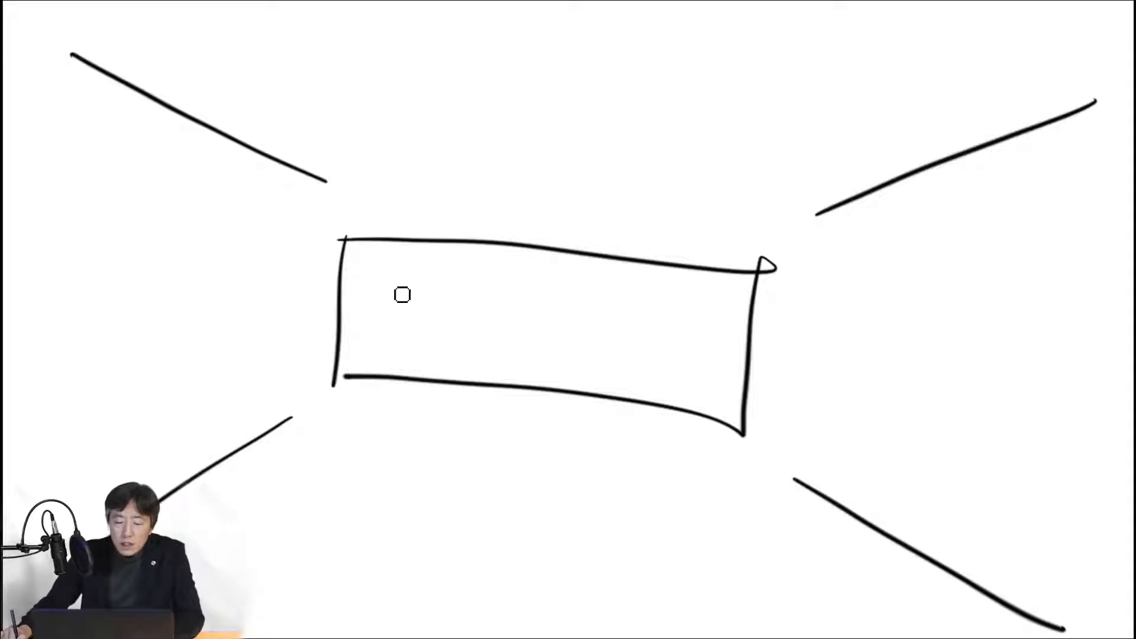
- Draw a landscape of two mountain peaks and a small building inside the window rectangle, and clear the canvas
mouse_move(359, 320)
mouse_down()
mouse_move(396, 303)
mouse_move(685, 362)
mouse_up()
drag(475, 343, 427, 374)
drag(513, 369, 537, 373)
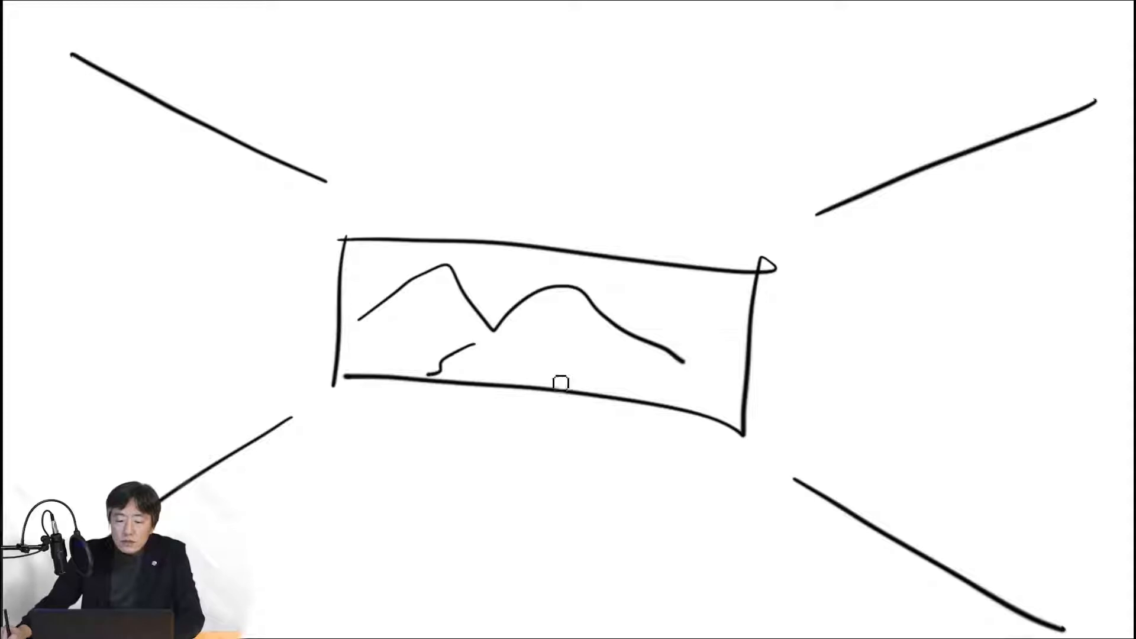
drag(616, 375, 700, 403)
mouse_move(598, 357)
mouse_down()
mouse_move(649, 367)
mouse_move(592, 381)
mouse_move(654, 393)
mouse_move(607, 399)
mouse_up()
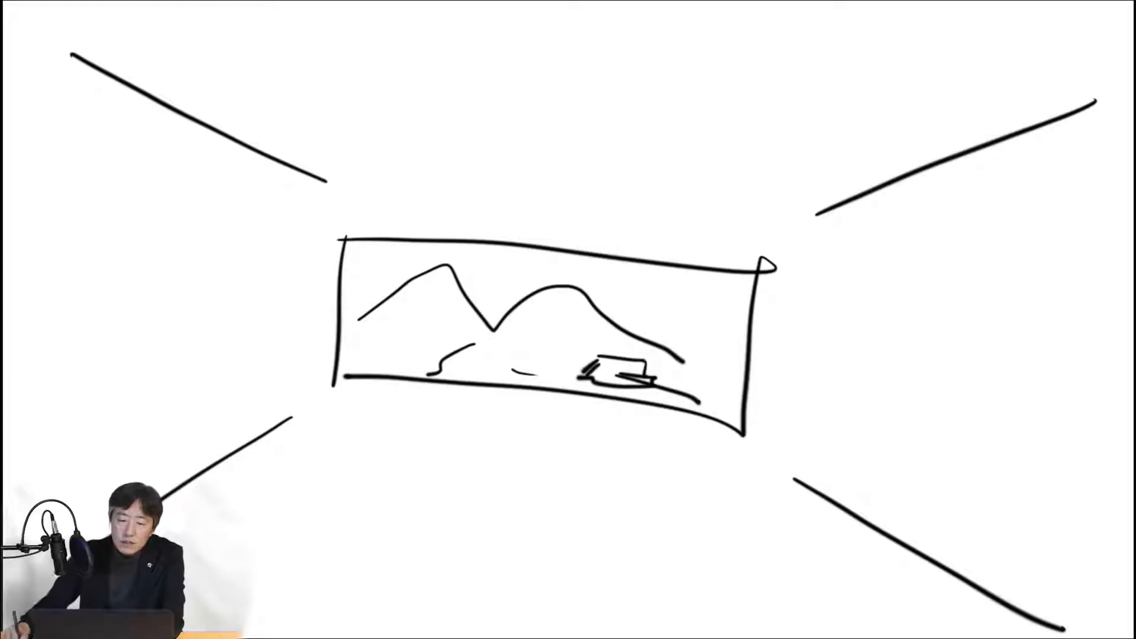
mouse_move(621, 340)
mouse_down()
mouse_move(284, 426)
mouse_move(888, 533)
mouse_move(946, 195)
mouse_up()
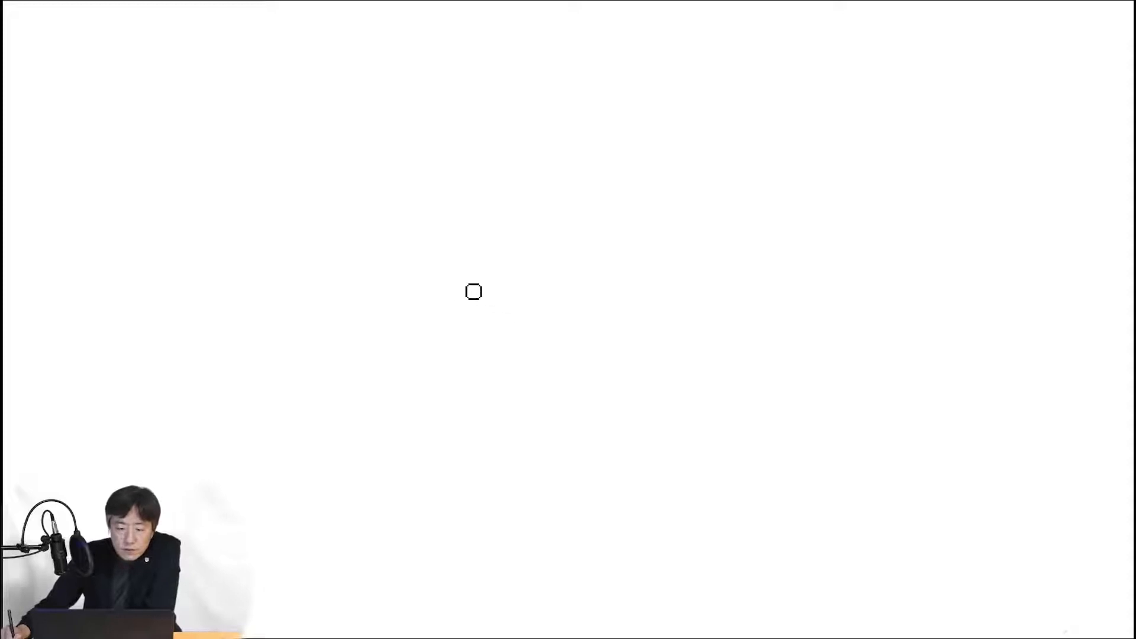
- Sketch a small flat-roofed box building in perspective near the canvas centre
mouse_move(489, 228)
mouse_down()
mouse_move(410, 261)
mouse_move(550, 288)
mouse_up()
mouse_move(497, 227)
mouse_down()
mouse_move(553, 288)
mouse_move(555, 335)
mouse_up()
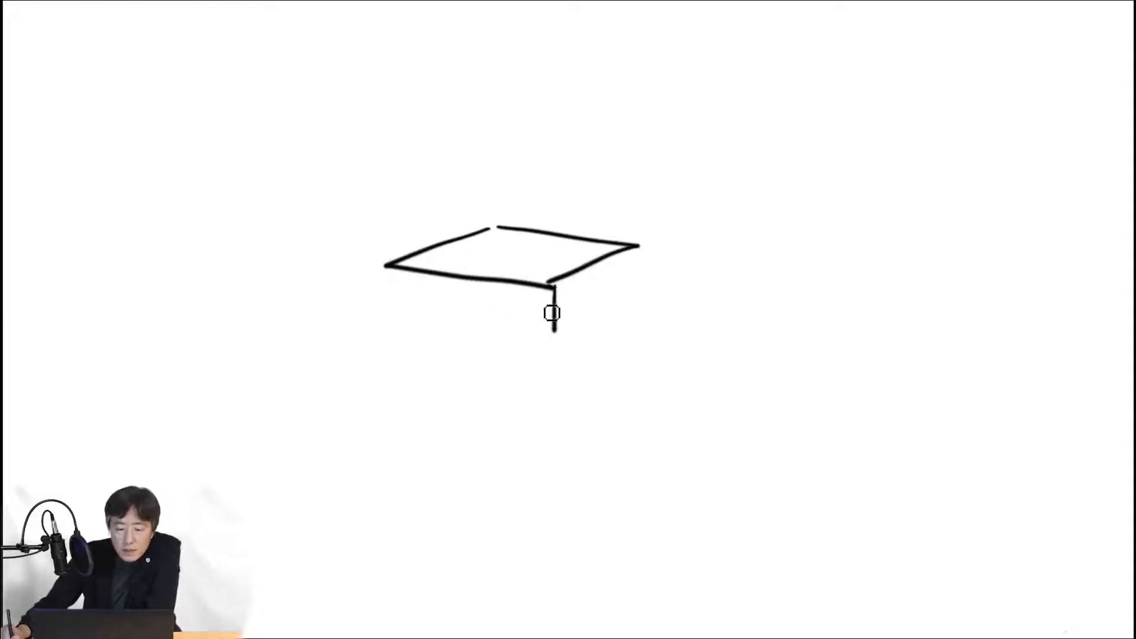
drag(410, 262, 409, 330)
drag(398, 317, 549, 323)
mouse_move(617, 253)
mouse_down()
mouse_move(604, 317)
mouse_move(541, 334)
mouse_up()
- Draw a direction arrow inside the building, a dashed rear corner line and a hatched rectangle near the right side
mouse_move(424, 310)
mouse_down()
mouse_move(408, 319)
mouse_move(495, 285)
mouse_move(506, 311)
mouse_up()
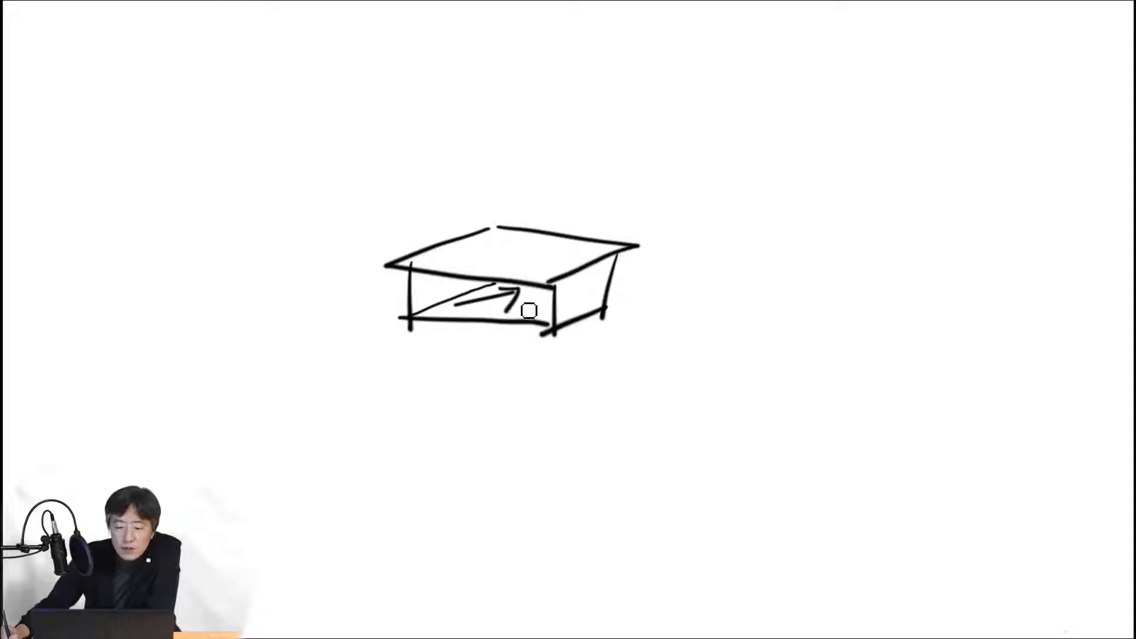
mouse_move(501, 239)
mouse_down()
mouse_move(501, 277)
mouse_move(533, 261)
mouse_move(577, 279)
mouse_move(526, 270)
mouse_move(580, 271)
mouse_up()
click(540, 277)
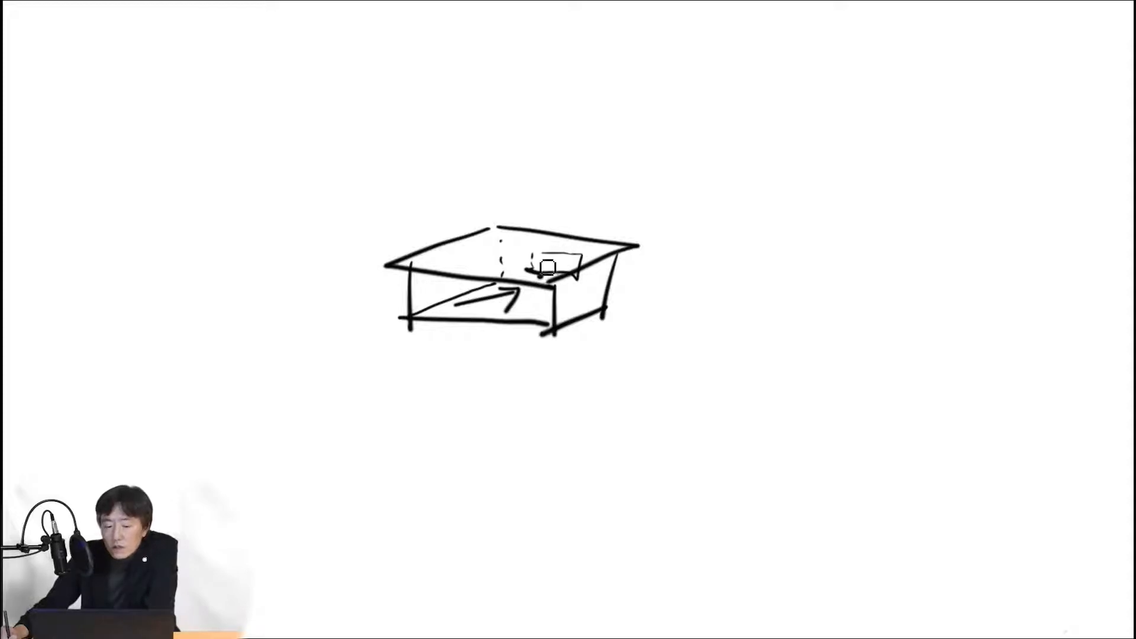
mouse_move(533, 252)
mouse_down()
mouse_move(575, 277)
mouse_move(581, 261)
mouse_move(542, 266)
mouse_move(580, 268)
mouse_up()
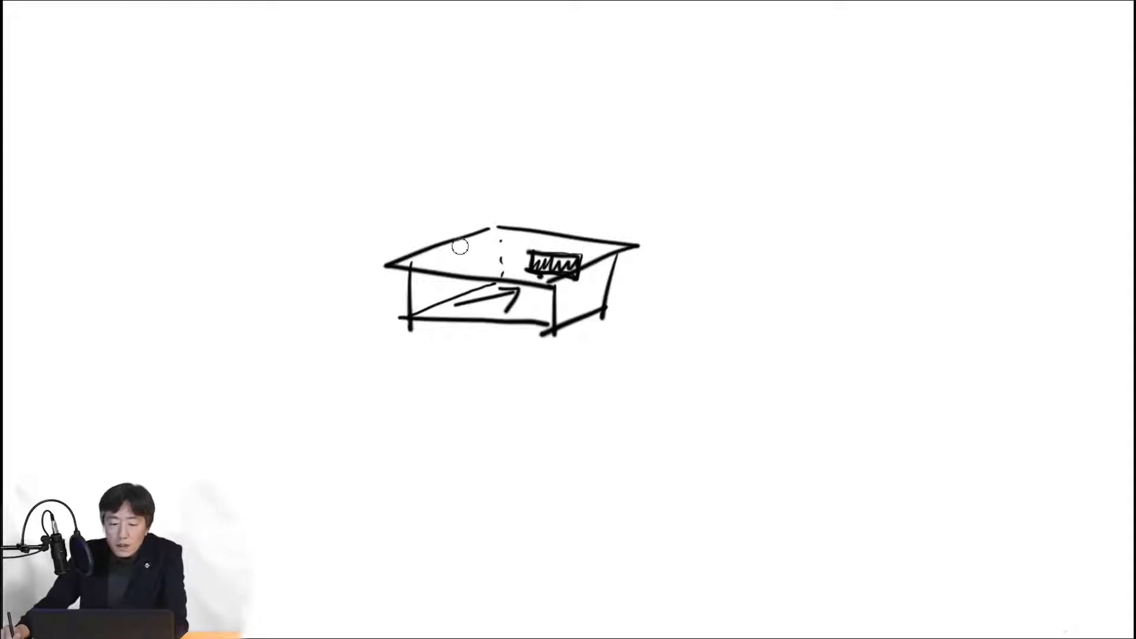
- Paint over the building sketch with a large soft brush, change the screen mode and fill the canvas with white
mouse_move(410, 235)
mouse_down()
mouse_move(402, 272)
mouse_move(509, 278)
mouse_move(568, 296)
mouse_up()
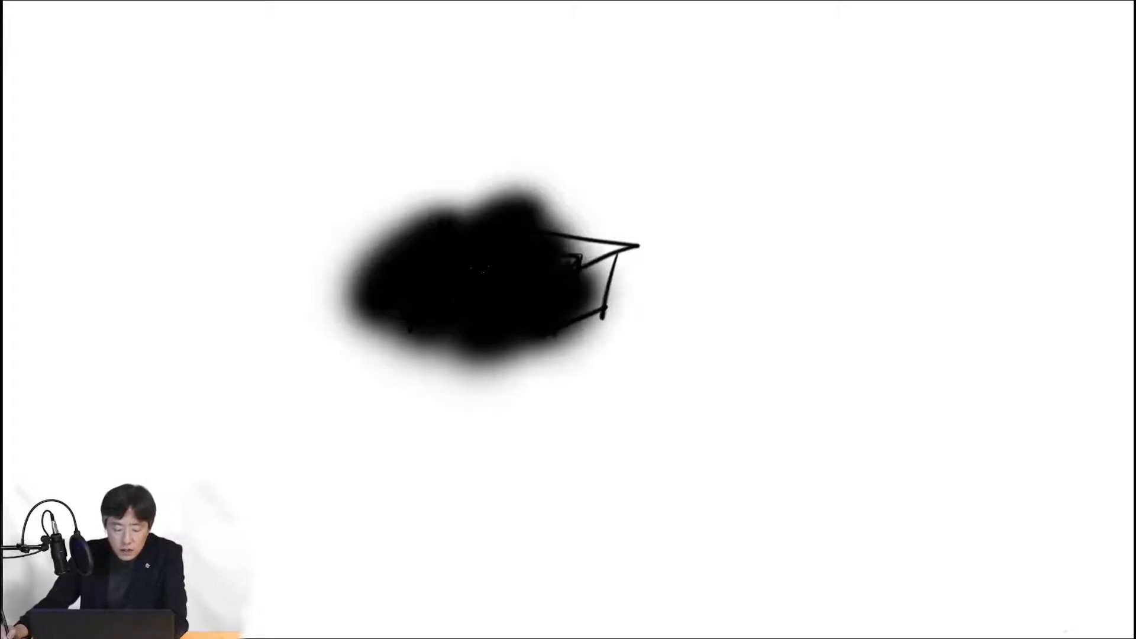
key(f)
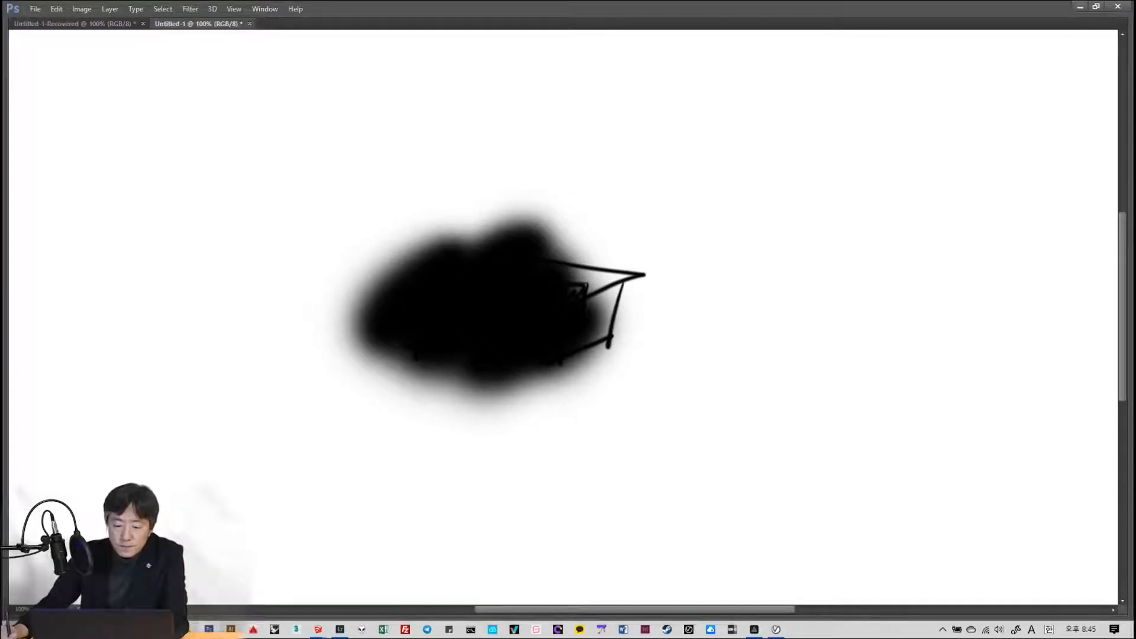
key(ctrl+Delete)
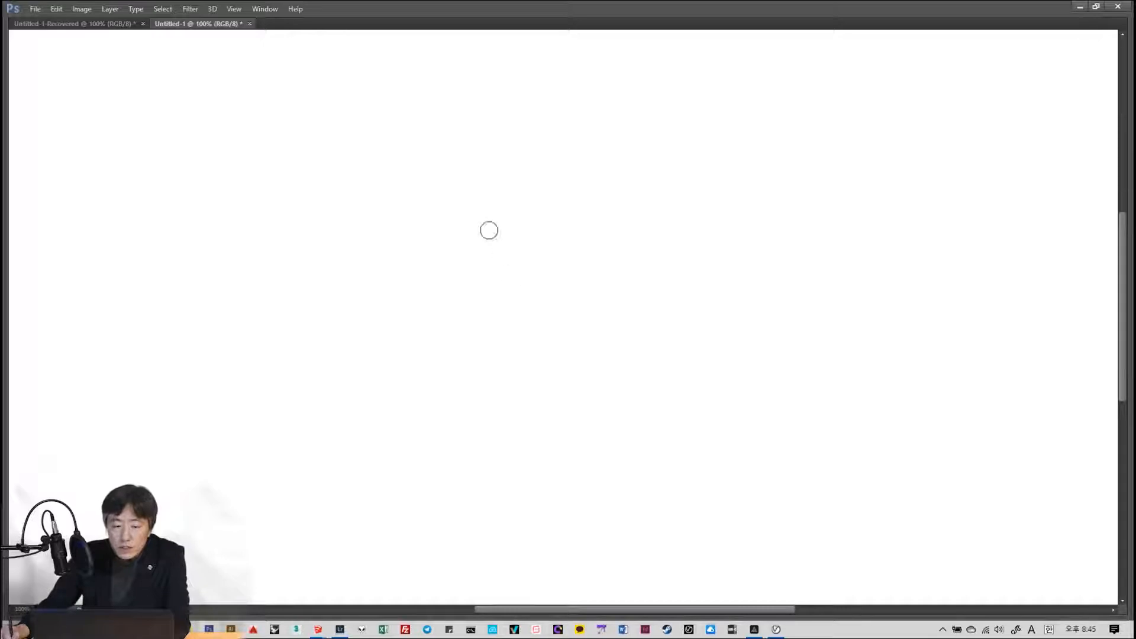
- Reduce the brush size and sketch a wide horizontal plane in perspective with a small rectangular opening in it
key(bracketleft)
mouse_move(485, 161)
mouse_down()
mouse_move(507, 246)
mouse_move(596, 249)
mouse_up()
mouse_move(506, 164)
mouse_down()
mouse_move(601, 241)
mouse_move(582, 247)
mouse_up()
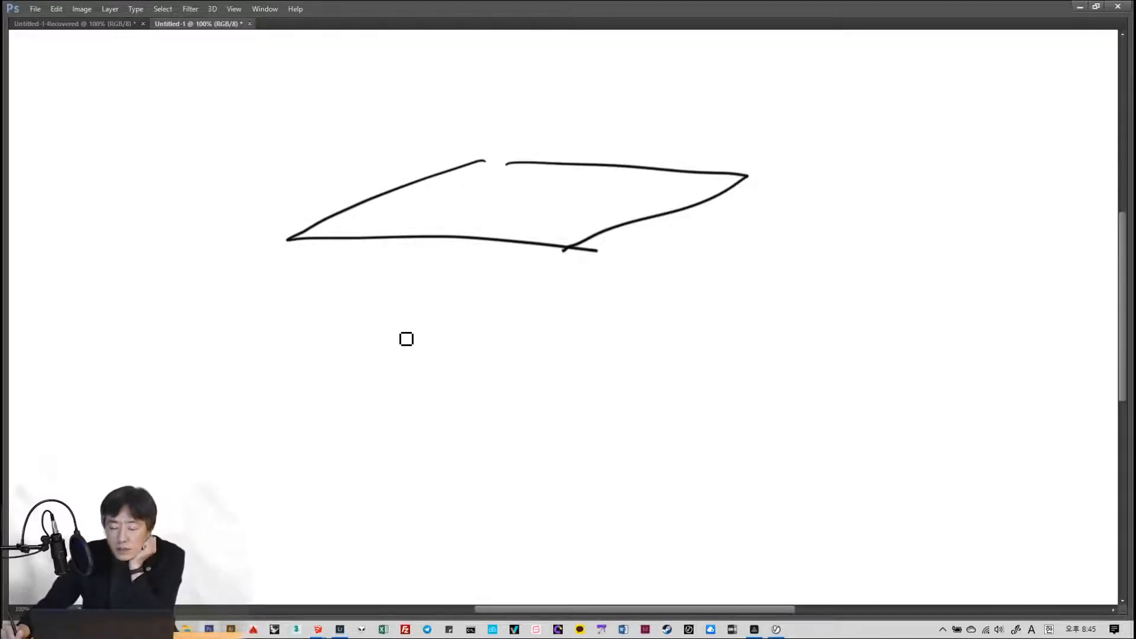
drag(510, 185, 478, 205)
mouse_move(497, 185)
mouse_down()
mouse_move(609, 200)
mouse_move(479, 204)
mouse_up()
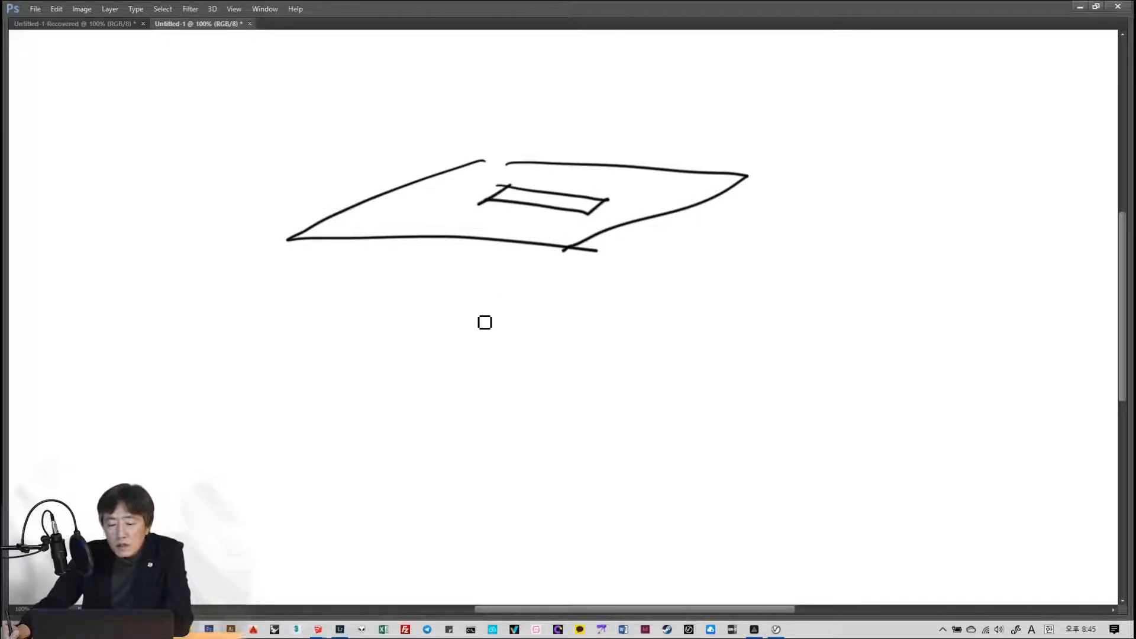
- Sketch a second plane with a mountain landscape below the first, and an arrow pointing down to it through the opening
mouse_move(425, 300)
mouse_down()
mouse_move(332, 368)
mouse_move(599, 394)
mouse_move(566, 292)
mouse_move(626, 374)
mouse_move(593, 404)
mouse_up()
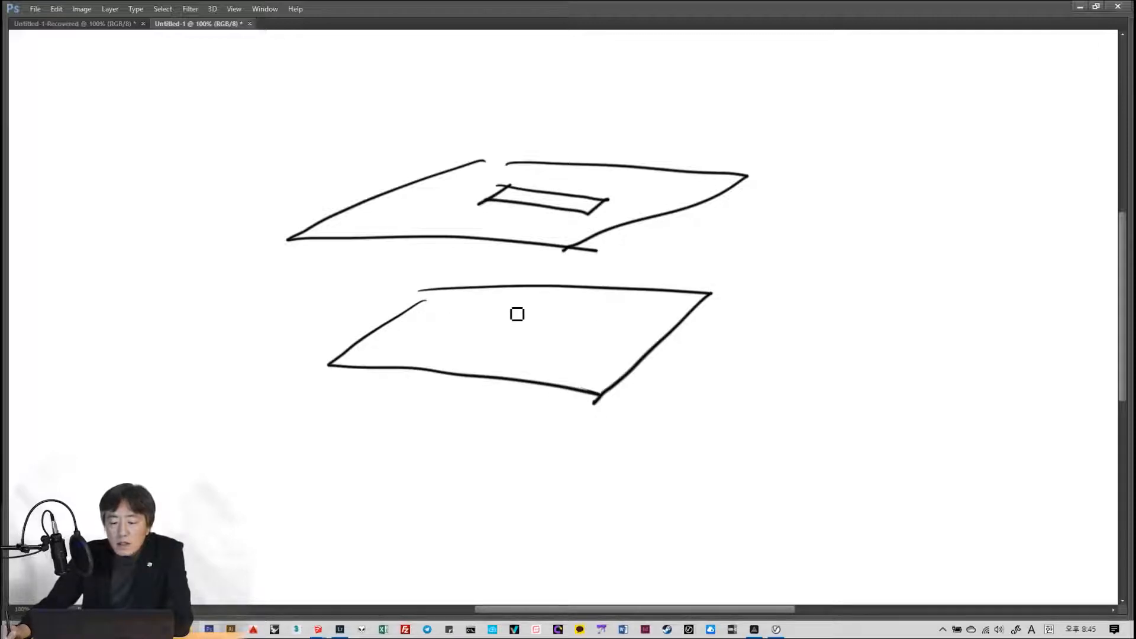
mouse_move(410, 341)
mouse_down()
mouse_move(513, 308)
mouse_move(584, 325)
mouse_move(610, 359)
mouse_up()
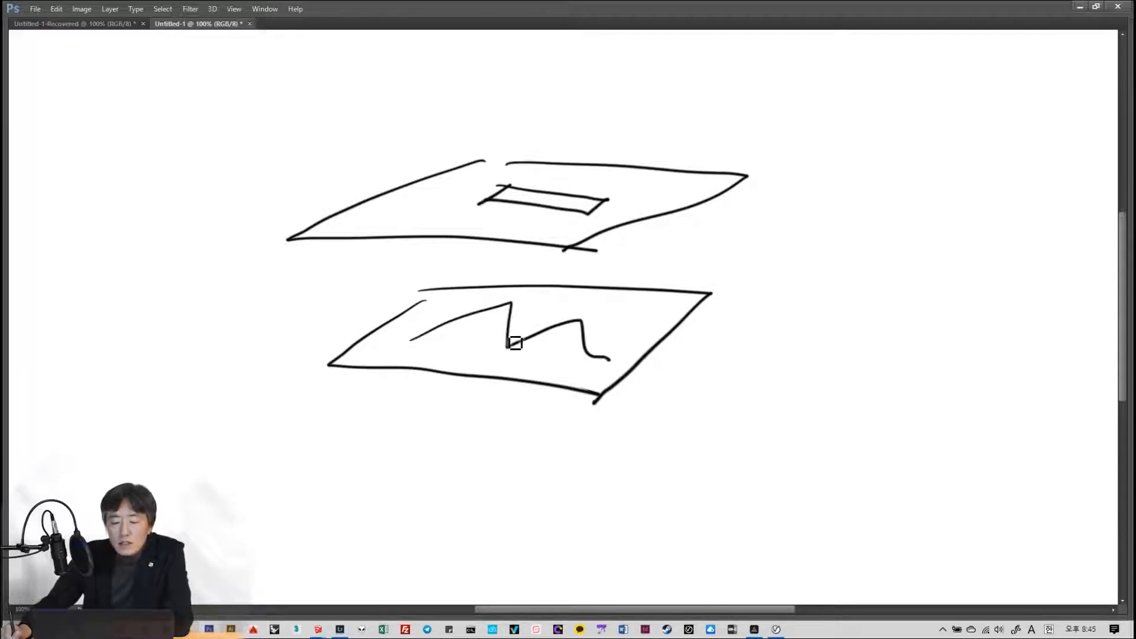
mouse_move(434, 352)
mouse_down()
mouse_move(472, 342)
mouse_move(573, 378)
mouse_up()
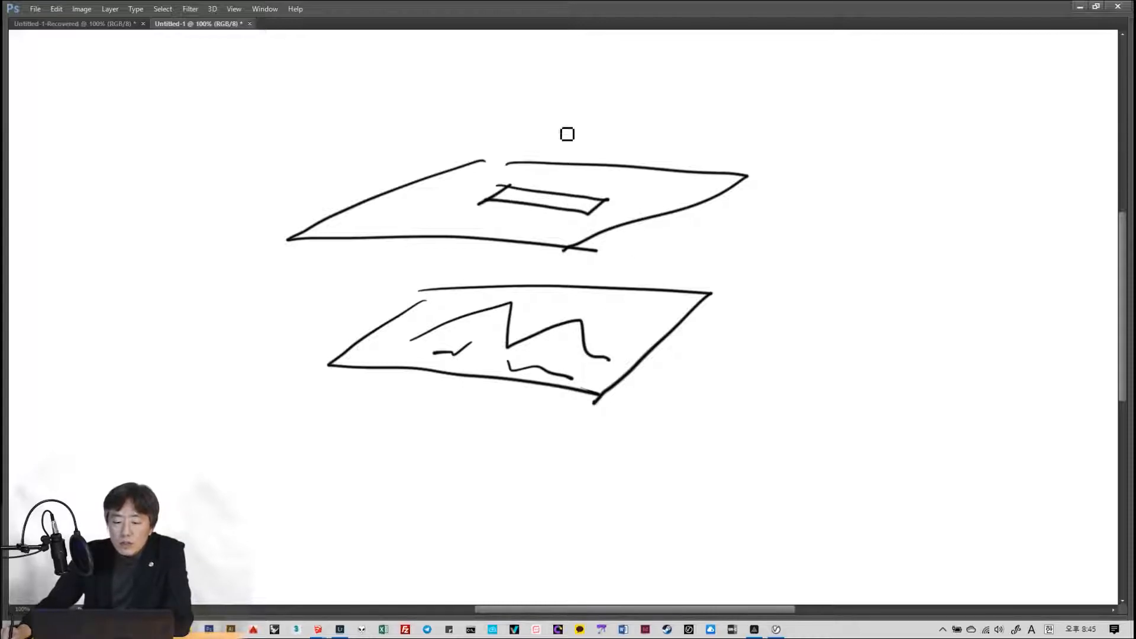
mouse_move(561, 127)
mouse_down()
mouse_move(539, 288)
mouse_move(555, 286)
mouse_up()
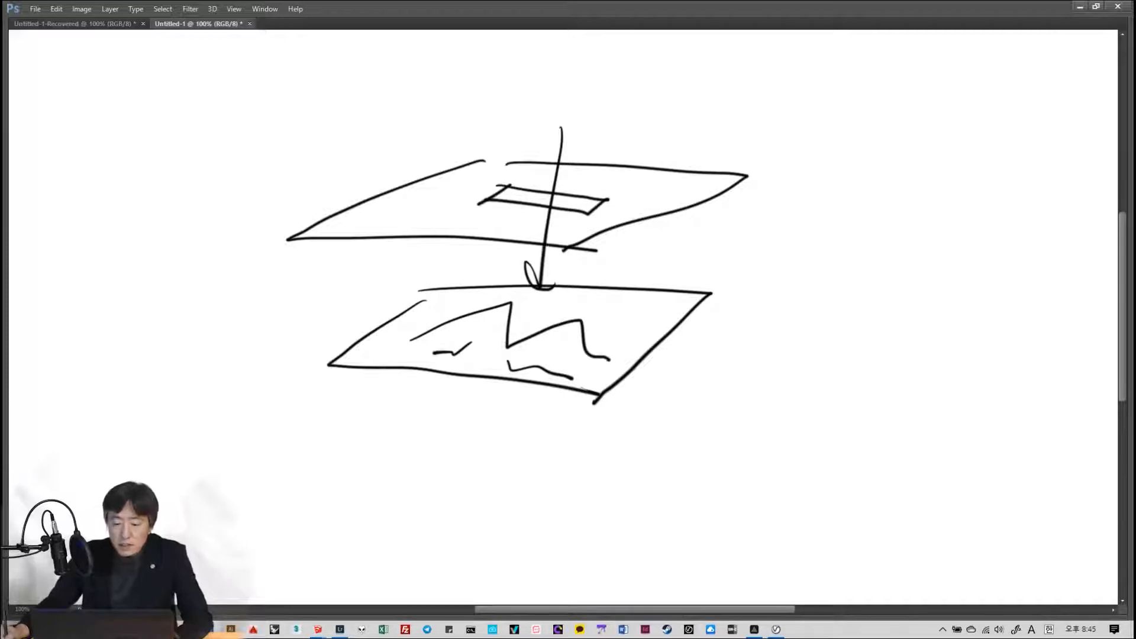
- Fill the canvas with white to erase the two-plane sketch
key(ctrl+Delete)
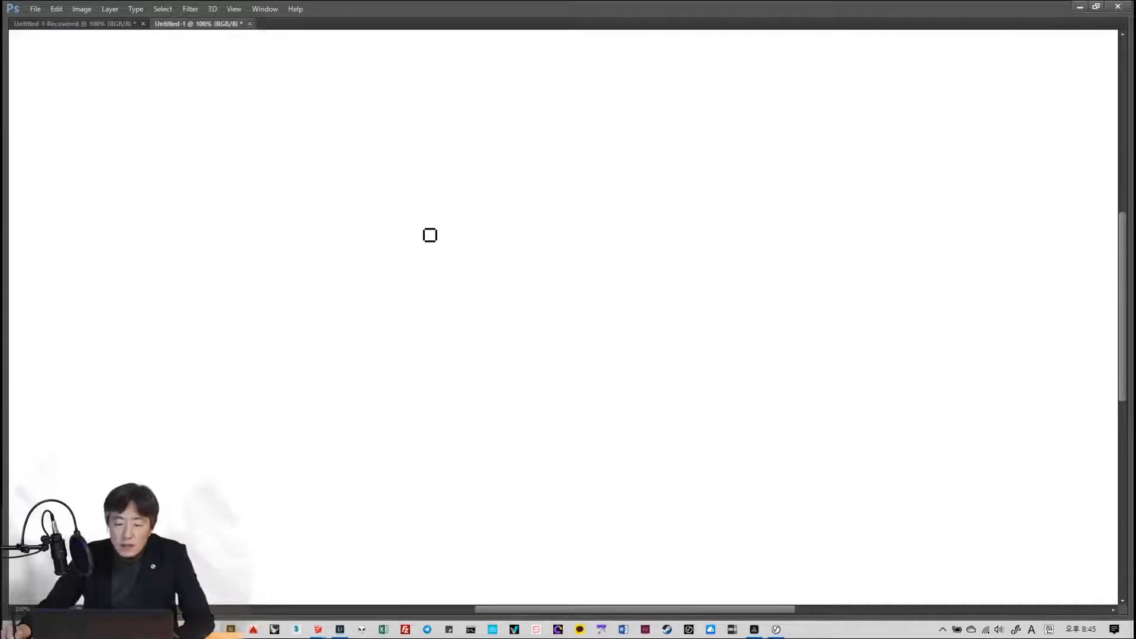
- Sketch a flat-roofed box building in perspective with a small rectangular opening drawn on the roof
mouse_move(431, 237)
mouse_down()
mouse_move(345, 289)
mouse_move(487, 295)
mouse_move(649, 241)
mouse_move(518, 307)
mouse_up()
mouse_move(358, 290)
mouse_down()
mouse_move(372, 372)
mouse_move(524, 362)
mouse_up()
drag(505, 308, 503, 365)
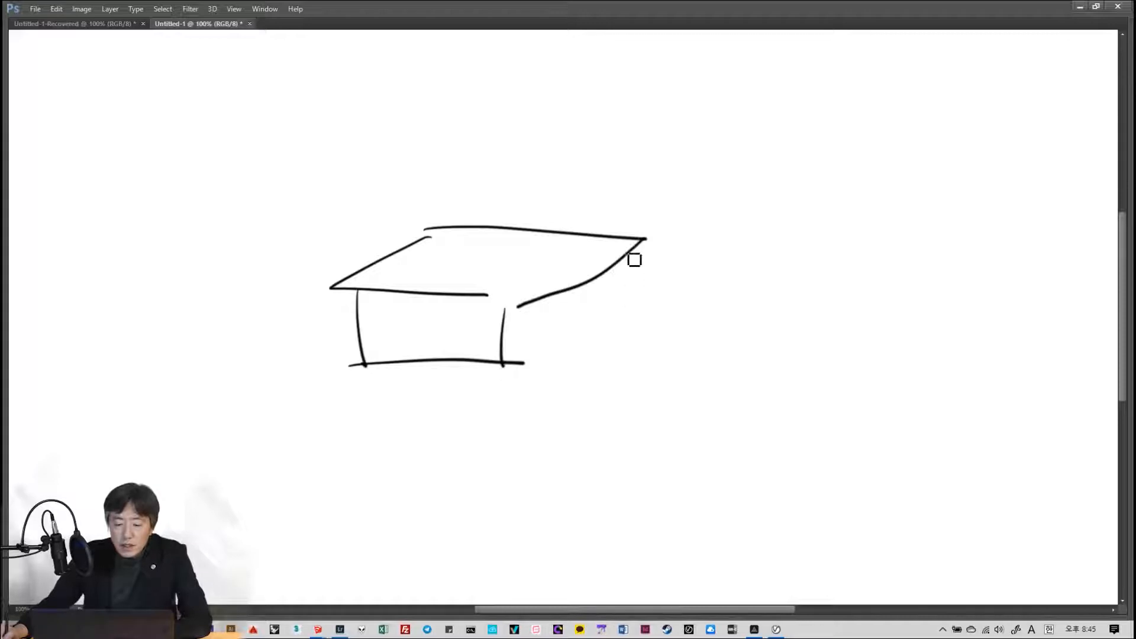
drag(626, 256, 616, 334)
drag(613, 319, 533, 370)
drag(491, 258, 563, 274)
- Sketch a large curved backdrop behind the building, with view lines running from the opening to a mountain outline on it
mouse_move(311, 120)
mouse_down()
mouse_move(319, 251)
mouse_move(761, 138)
mouse_move(919, 211)
mouse_move(821, 357)
mouse_move(654, 280)
mouse_up()
drag(316, 263, 407, 258)
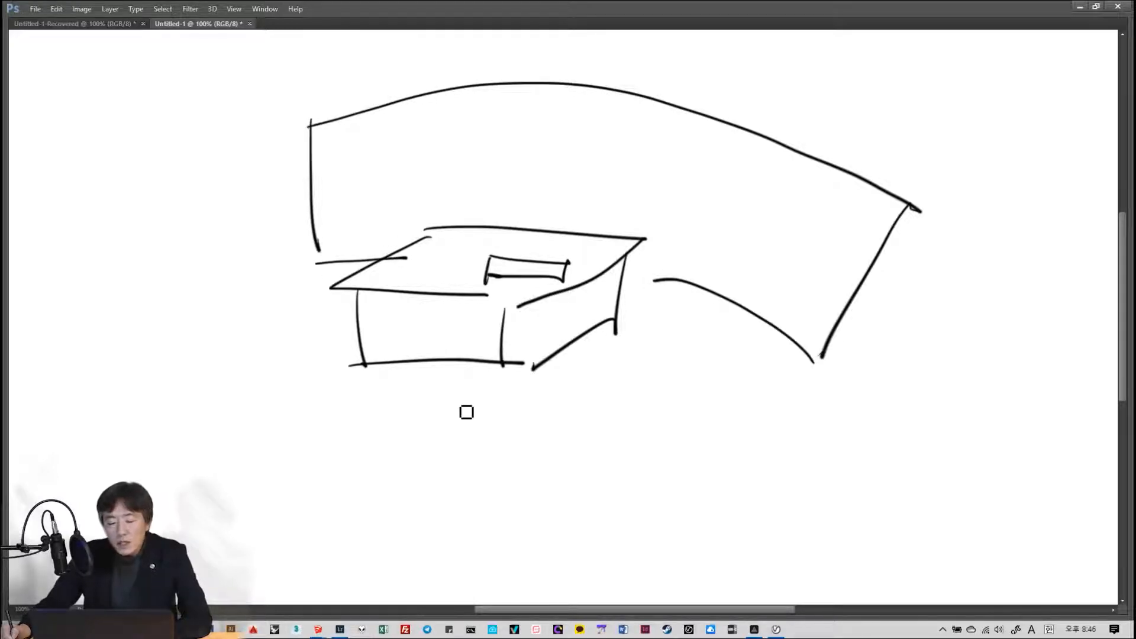
drag(370, 363, 464, 305)
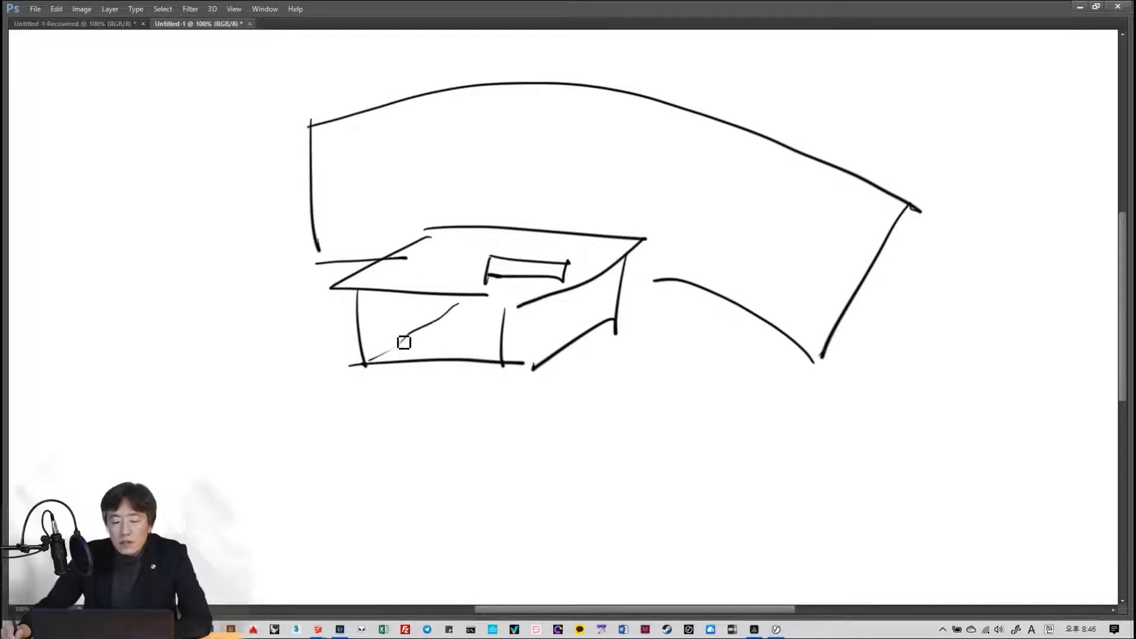
mouse_move(374, 342)
mouse_down()
mouse_move(482, 298)
mouse_move(438, 348)
mouse_up()
drag(513, 269, 599, 182)
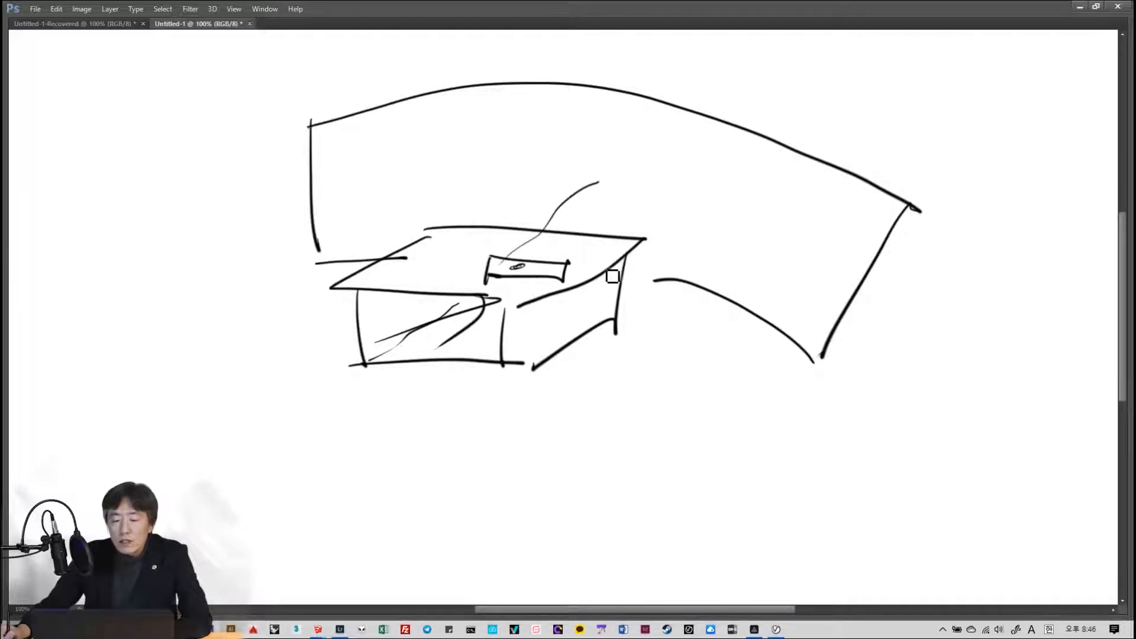
drag(547, 275, 722, 245)
drag(616, 177, 606, 194)
mouse_move(550, 207)
mouse_down()
mouse_move(664, 182)
mouse_move(728, 203)
mouse_move(743, 259)
mouse_up()
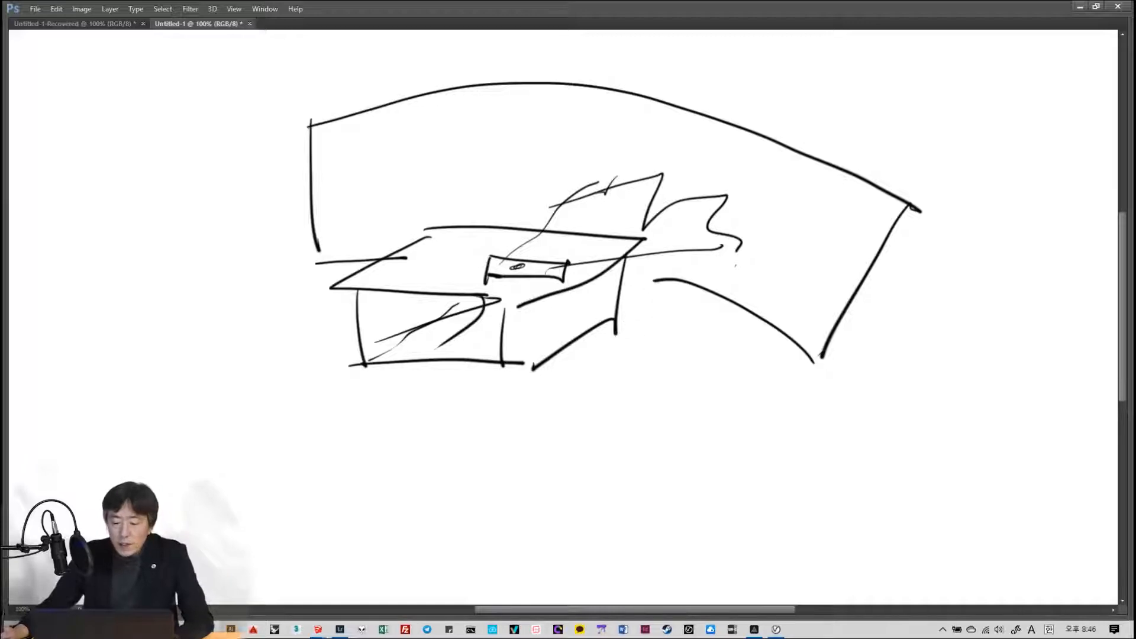
- Undo all strokes of the building and curved backdrop sketch, back to the blank white canvas
key(ctrl+alt+z)
key(ctrl+alt+z)
key(ctrl+alt+z)
key(ctrl+alt+z)
key(ctrl+alt+z)
key(ctrl+alt+z)
key(ctrl+alt+z)
key(ctrl+alt+z)
key(ctrl+alt+z)
key(ctrl+alt+z)
key(ctrl+alt+z)
key(ctrl+alt+z)
key(ctrl+alt+z)
key(ctrl+alt+z)
key(ctrl+alt+z)
key(ctrl+alt+z)
key(ctrl+alt+z)
key(ctrl+alt+z)
key(ctrl+alt+z)
key(ctrl+alt+z)
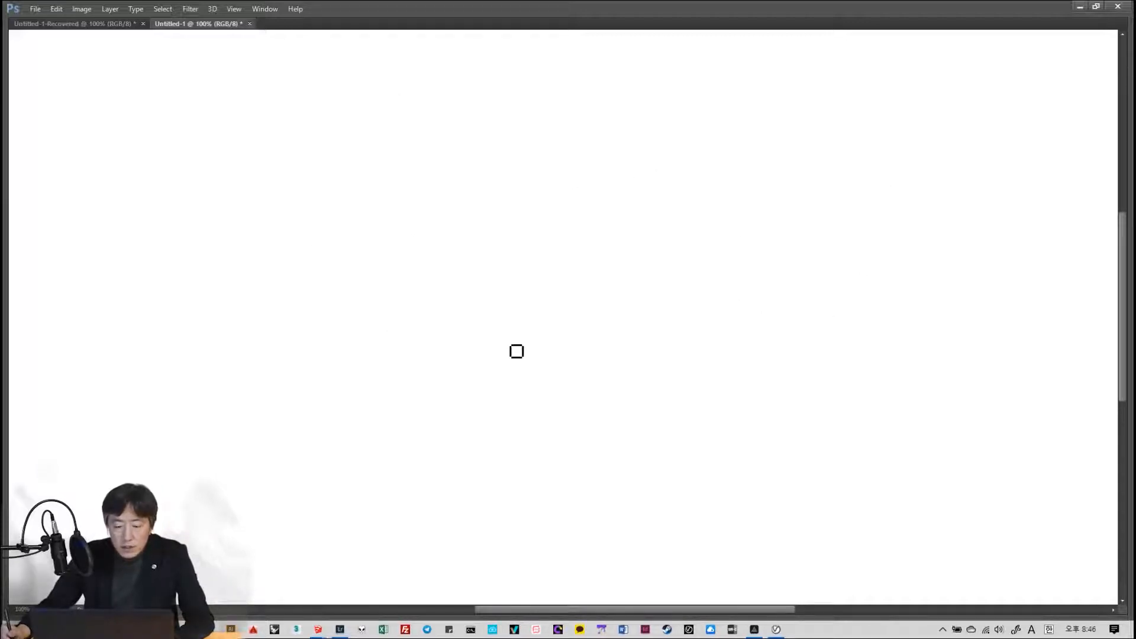
- Sketch a flat-roofed box building in perspective near the middle of the blank canvas
mouse_move(494, 266)
mouse_down()
mouse_move(527, 343)
mouse_move(574, 342)
mouse_up()
mouse_move(494, 267)
mouse_down()
mouse_move(595, 284)
mouse_move(566, 337)
mouse_up()
drag(404, 320, 524, 403)
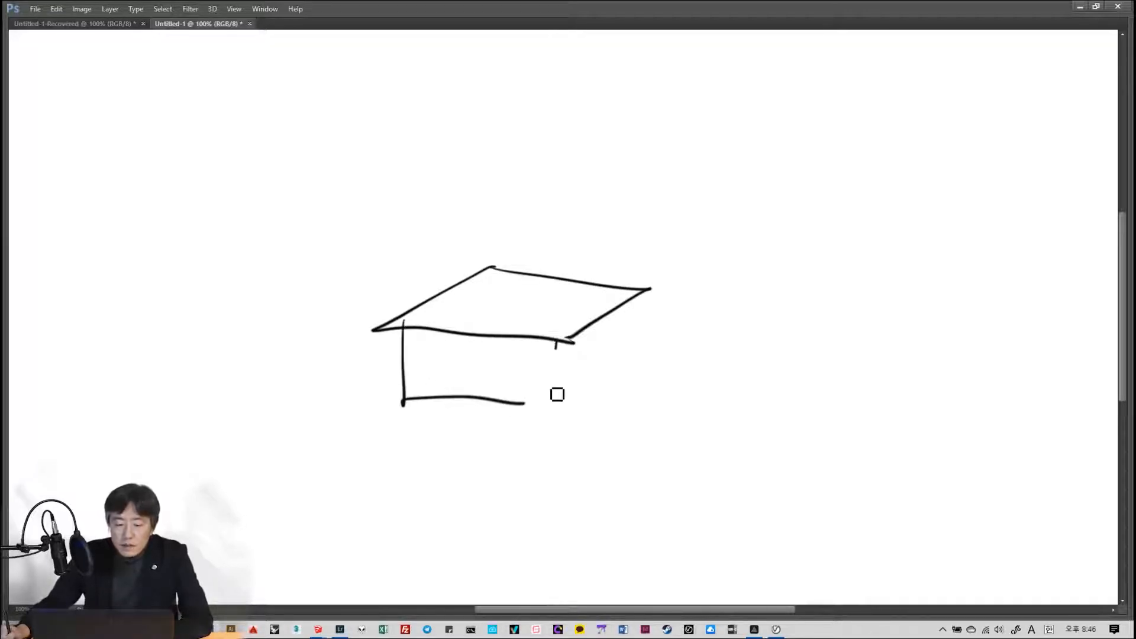
drag(556, 342, 537, 394)
mouse_move(626, 302)
mouse_down()
mouse_move(620, 363)
mouse_move(553, 398)
mouse_up()
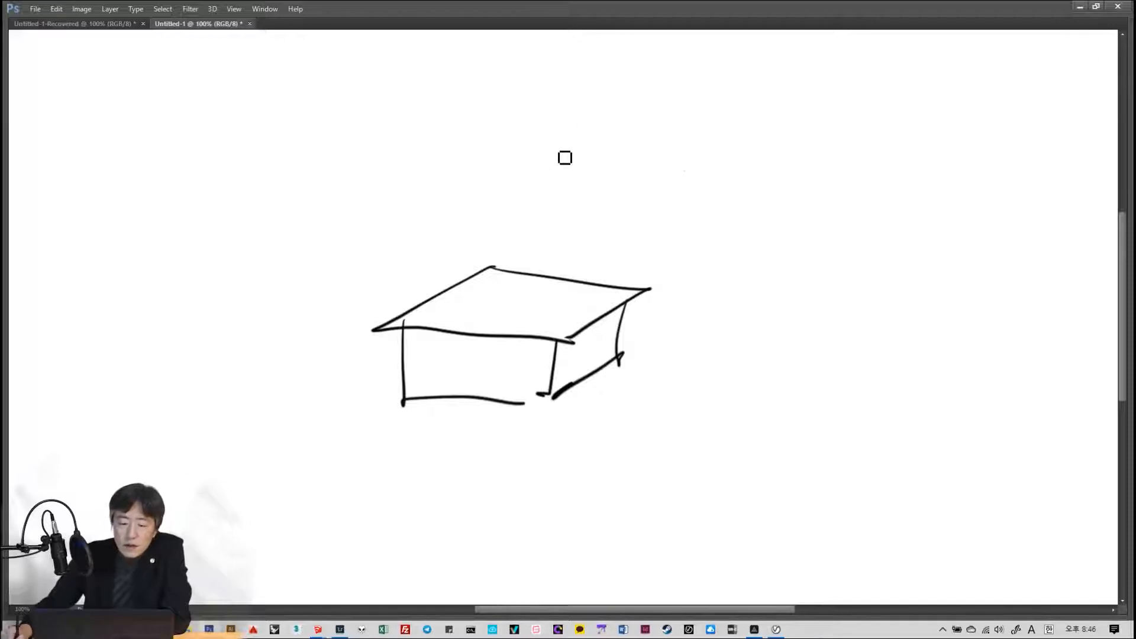
- Enclose the building in a large sphere using a horizontal ellipse, crossing dome arcs above and bowl arcs below
mouse_move(684, 171)
mouse_down()
mouse_move(578, 421)
mouse_move(717, 168)
mouse_up()
drag(273, 321, 464, 108)
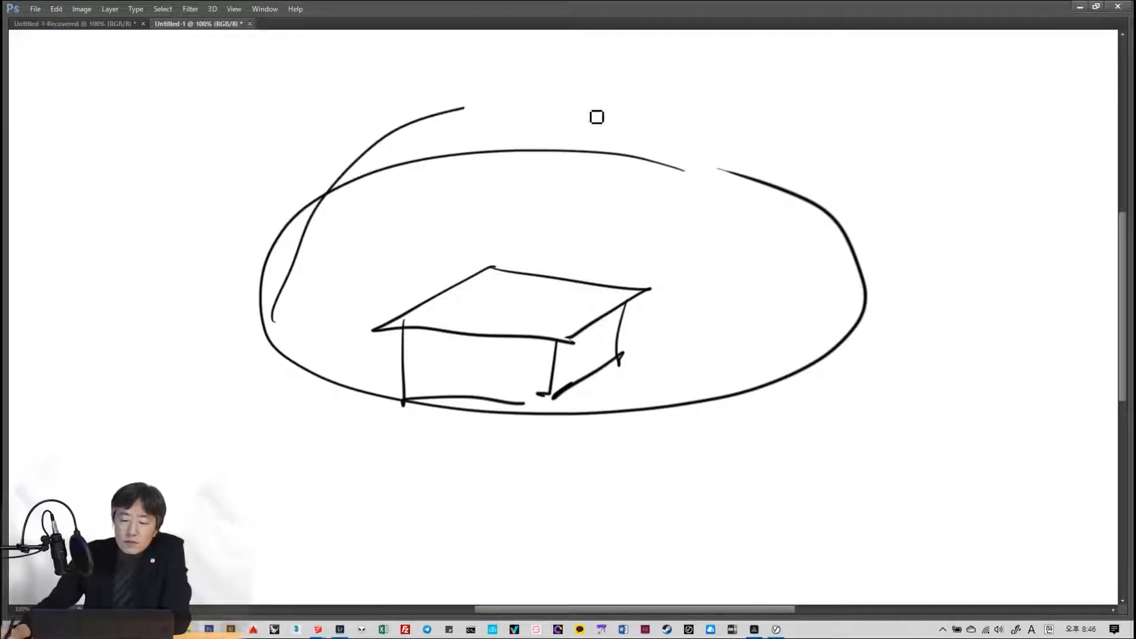
drag(596, 116, 704, 378)
mouse_move(754, 211)
mouse_down()
mouse_move(692, 114)
mouse_move(432, 336)
mouse_move(424, 384)
mouse_up()
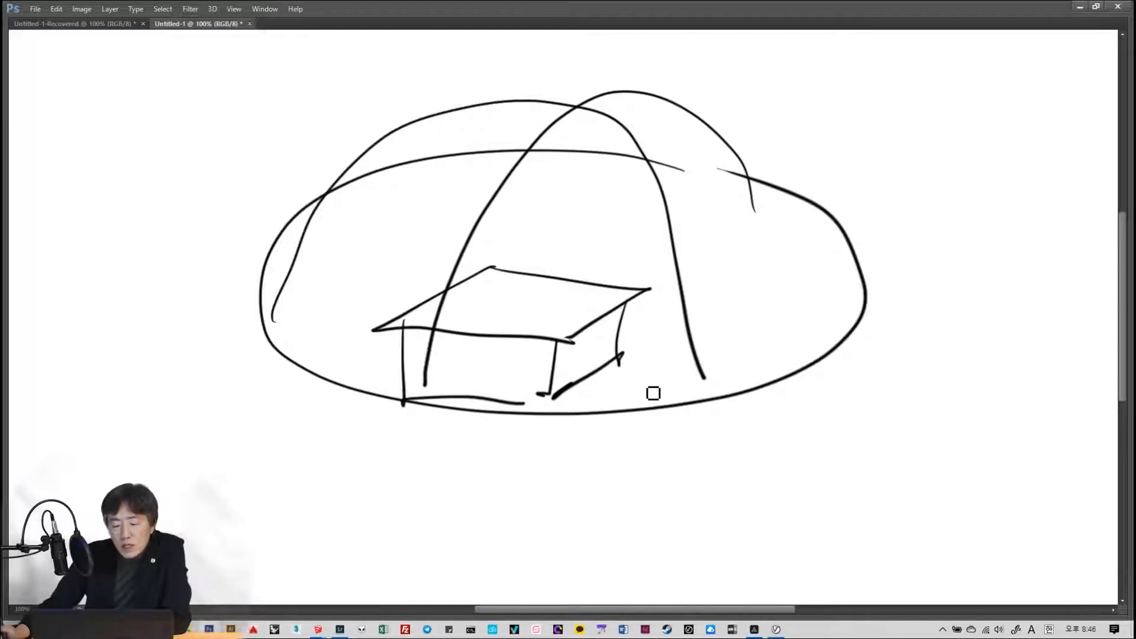
mouse_move(274, 348)
mouse_down()
mouse_move(669, 525)
mouse_move(786, 333)
mouse_up()
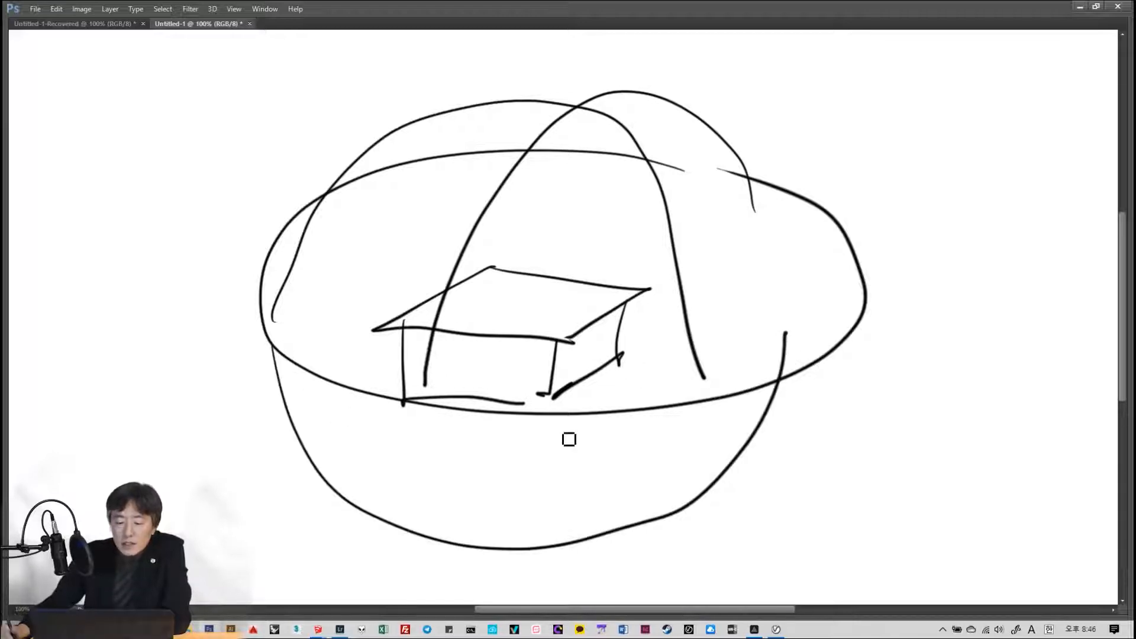
drag(430, 395, 537, 526)
mouse_move(658, 413)
mouse_down()
mouse_move(514, 544)
mouse_move(364, 441)
mouse_up()
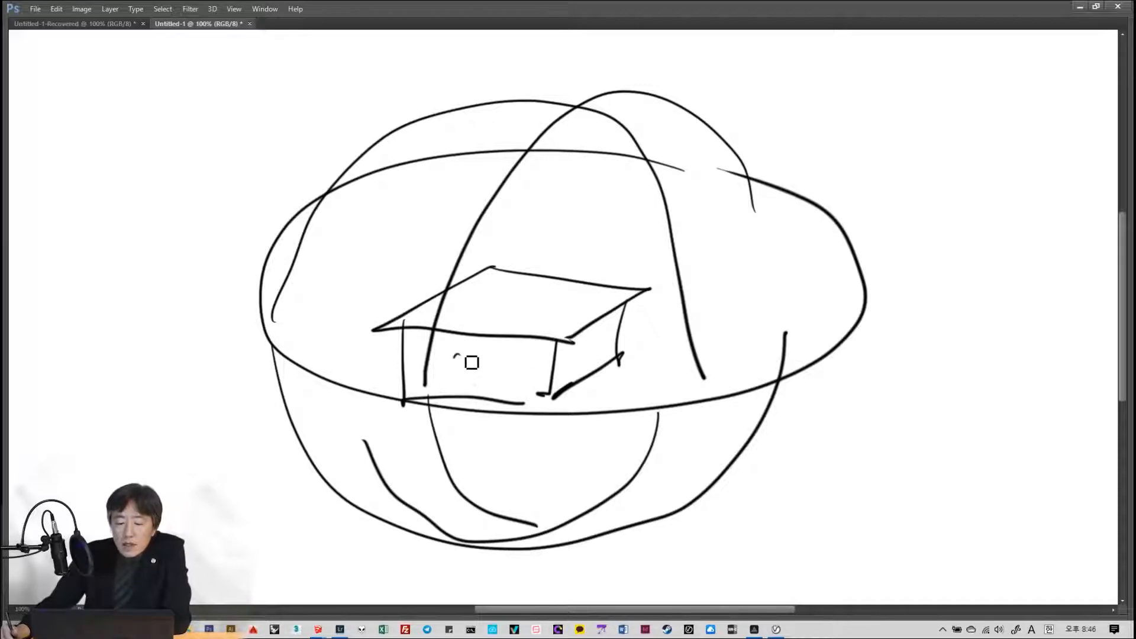
- Draw viewing-direction arrows inside the building and small square windows on its front and side walls
mouse_move(455, 357)
mouse_down()
mouse_move(525, 318)
mouse_move(516, 331)
mouse_up()
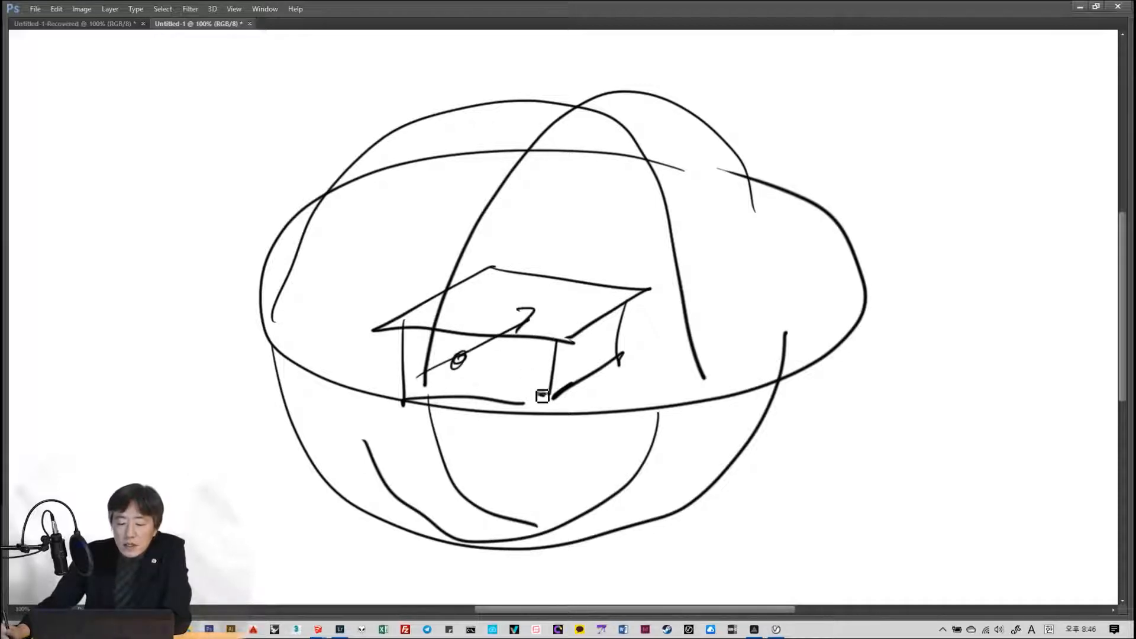
mouse_move(542, 396)
mouse_down()
mouse_move(526, 283)
mouse_move(539, 296)
mouse_up()
mouse_move(580, 342)
mouse_down()
mouse_move(605, 354)
mouse_move(579, 362)
mouse_up()
mouse_move(437, 341)
mouse_down()
mouse_move(464, 337)
mouse_move(466, 363)
mouse_move(492, 352)
mouse_move(442, 337)
mouse_up()
drag(459, 327, 472, 361)
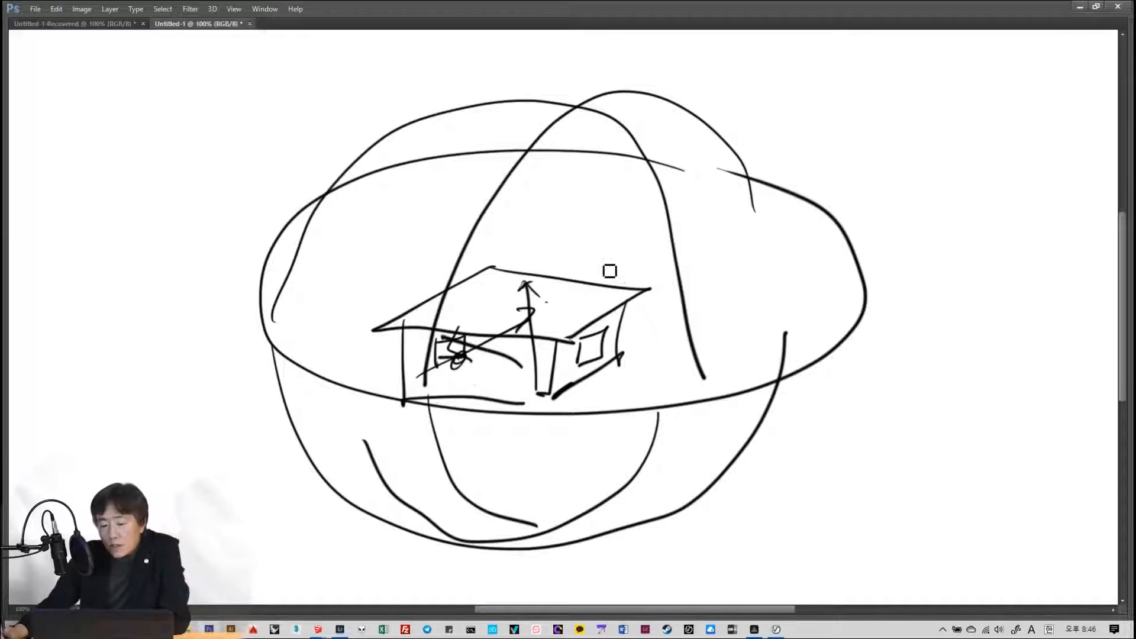
- Sketch a mountain outline on the upper part of the sphere and landscape strokes on its opposite side and lower half
mouse_move(496, 218)
mouse_down()
mouse_move(675, 136)
mouse_move(771, 266)
mouse_up()
drag(407, 244, 340, 301)
mouse_move(333, 355)
mouse_down()
mouse_move(375, 449)
mouse_move(404, 464)
mouse_up()
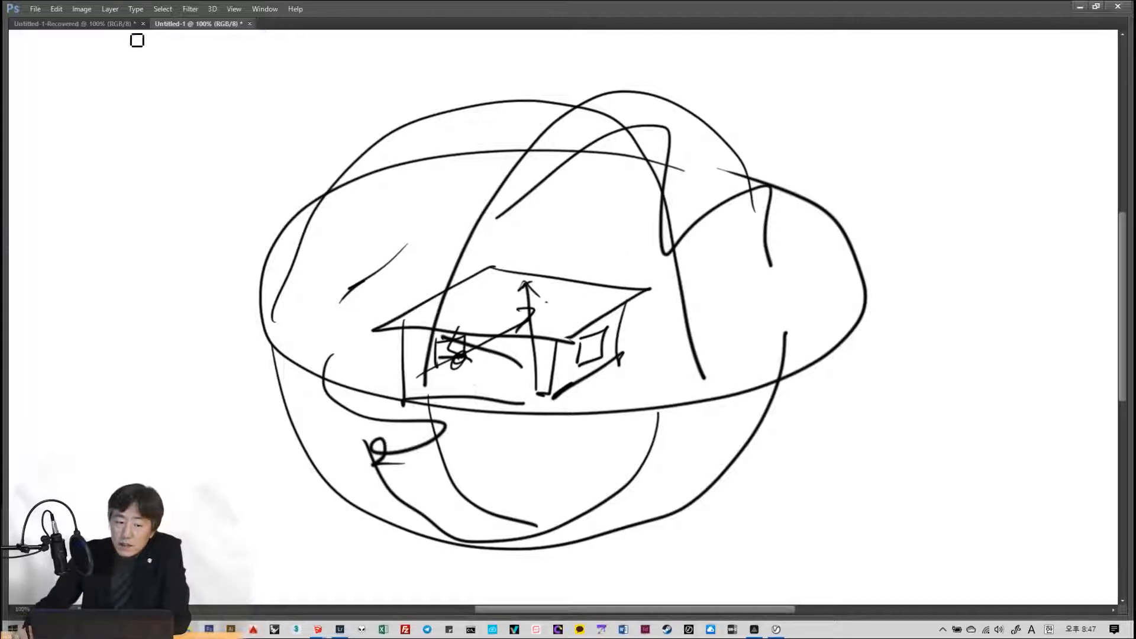
- Add shading strokes to the back-wall window in the interior room sketch, and return to the sphere sketch
click(126, 24)
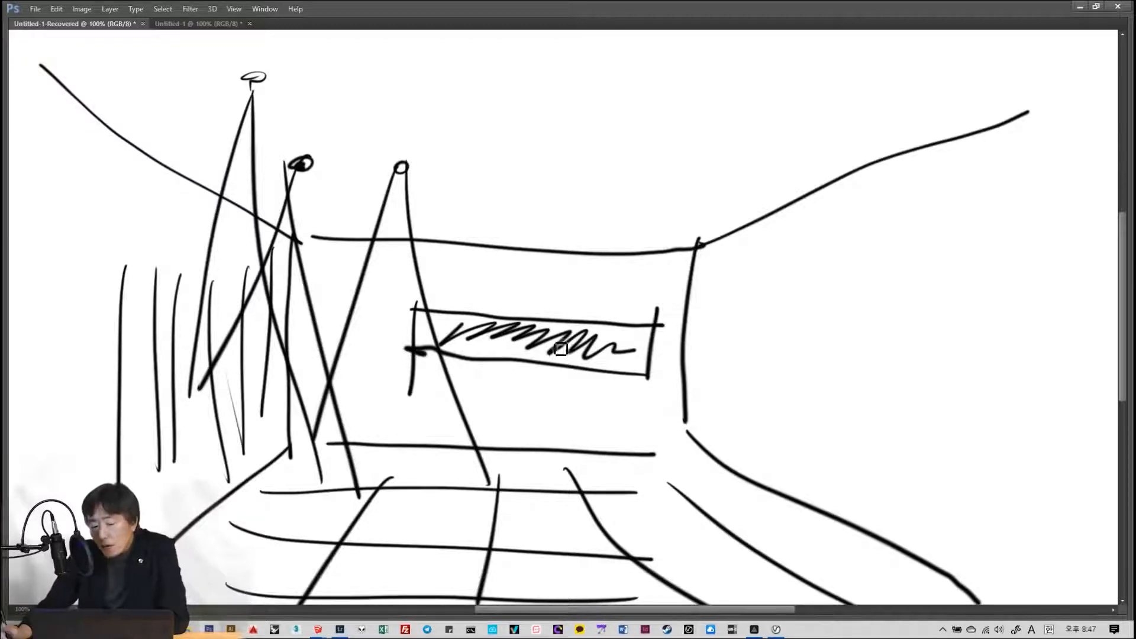
drag(566, 348, 609, 355)
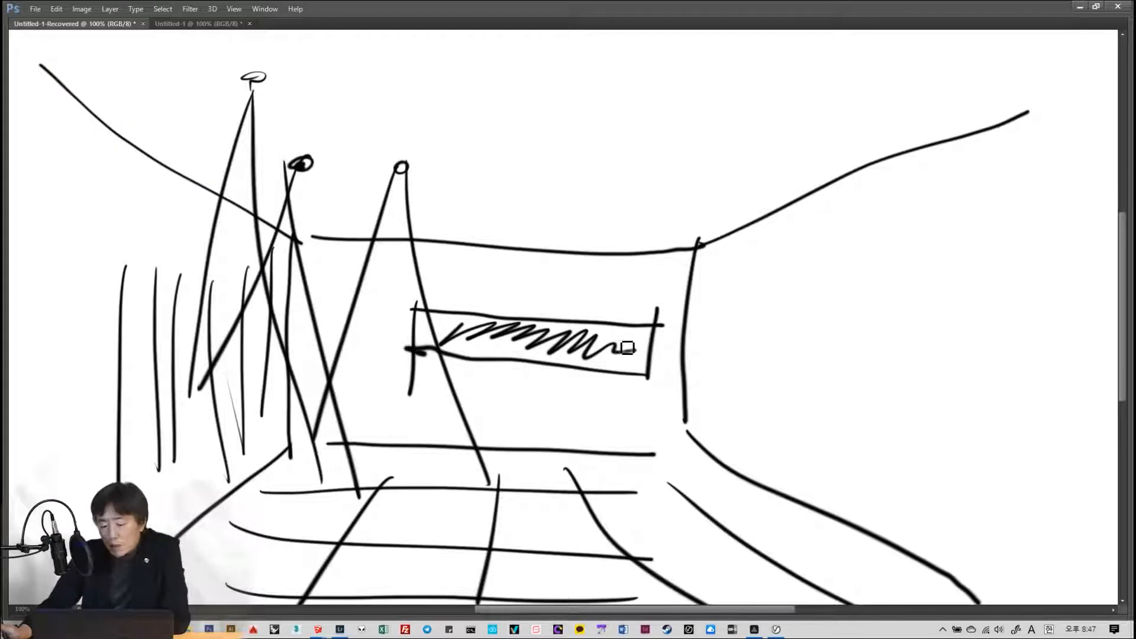
click(218, 24)
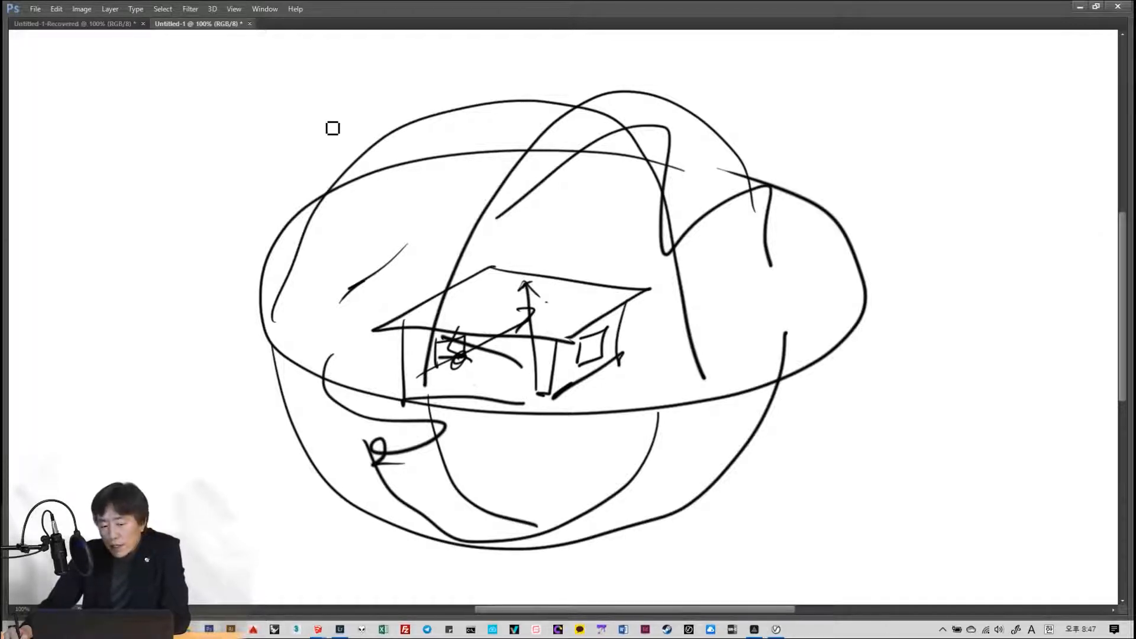
- Draw a leader line from the dome to a handwritten Korean label, write "Environment" below it, and underline both
drag(666, 157, 819, 151)
mouse_move(857, 139)
mouse_down()
mouse_move(885, 172)
mouse_move(880, 185)
mouse_move(918, 185)
mouse_move(919, 207)
mouse_move(933, 205)
mouse_up()
mouse_move(867, 240)
mouse_down()
mouse_move(892, 246)
mouse_move(868, 271)
mouse_up()
drag(857, 259, 909, 289)
mouse_move(919, 288)
mouse_down()
mouse_move(973, 302)
mouse_move(1102, 377)
mouse_move(1101, 357)
mouse_up()
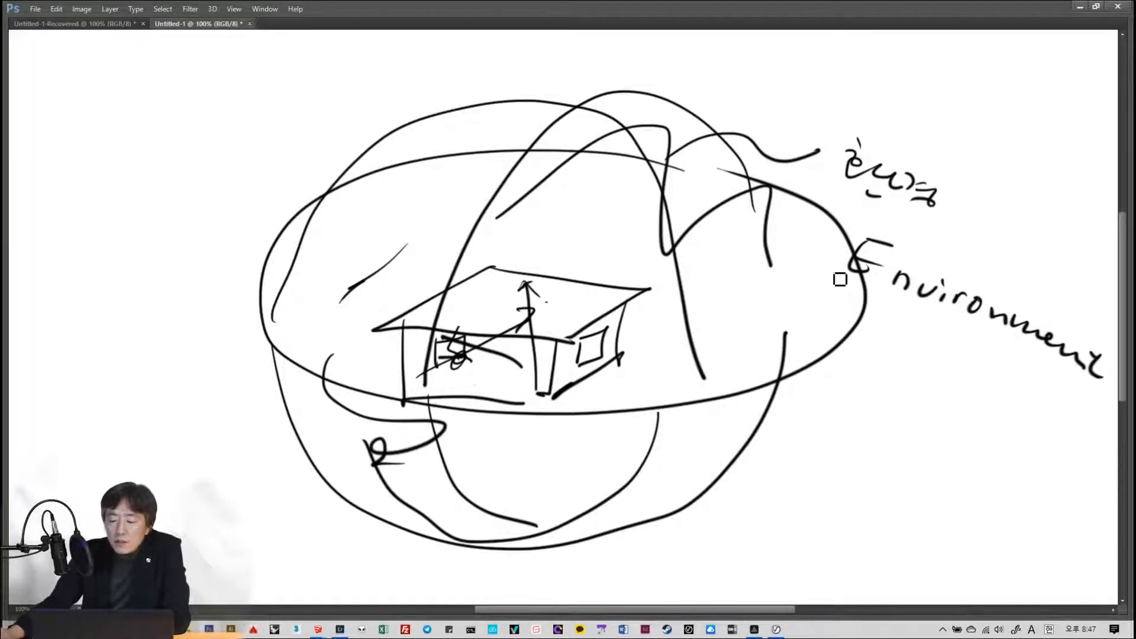
drag(843, 283, 1070, 416)
drag(830, 175, 971, 242)
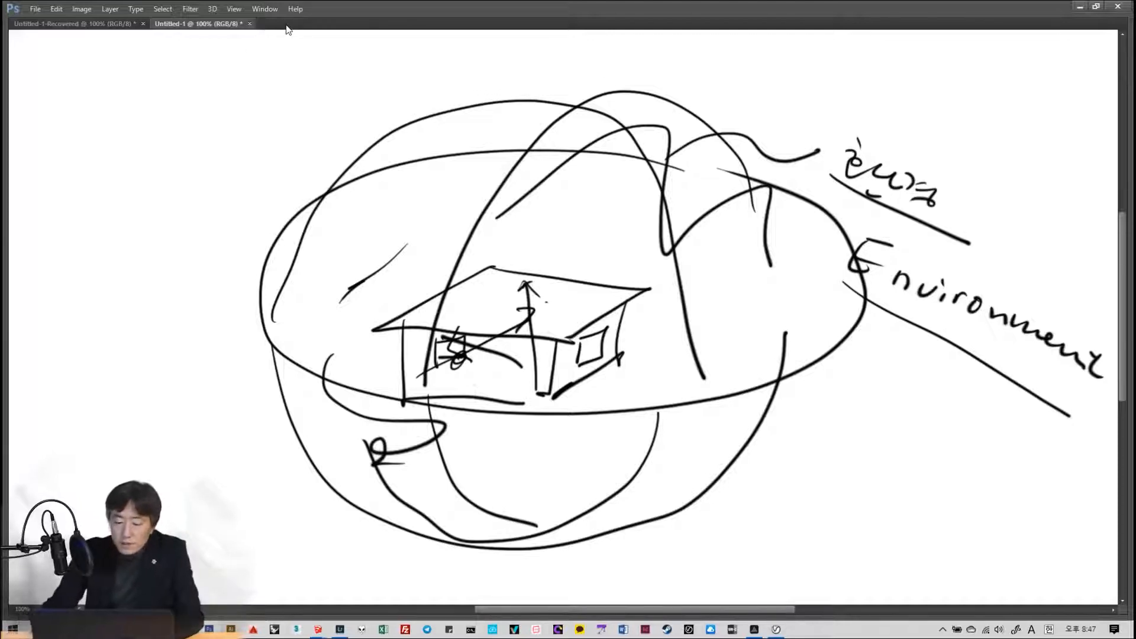
- Create a blank white 1920 × 1080 pixel document at 72 pixels/inch, and return to the sphere sketch
key(ctrl+n)
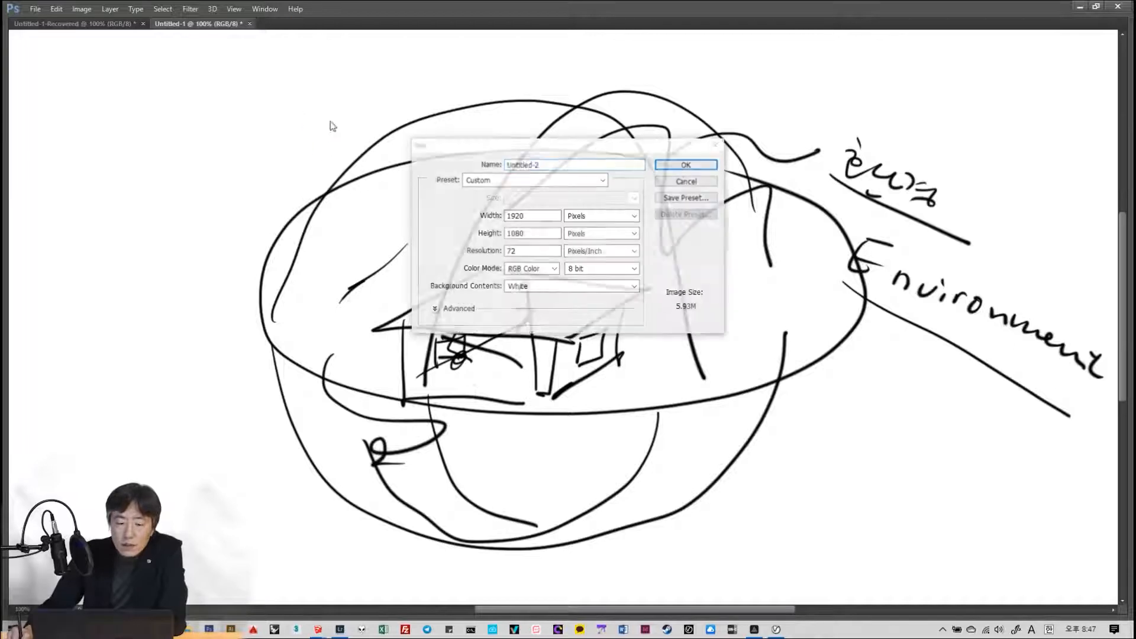
key(Return)
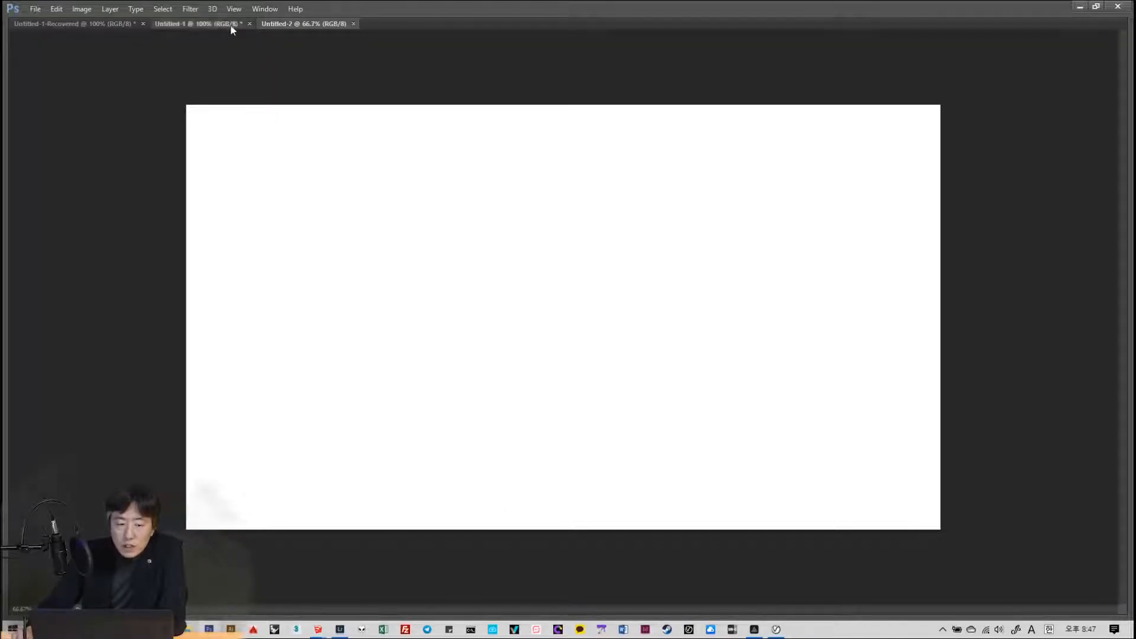
click(229, 24)
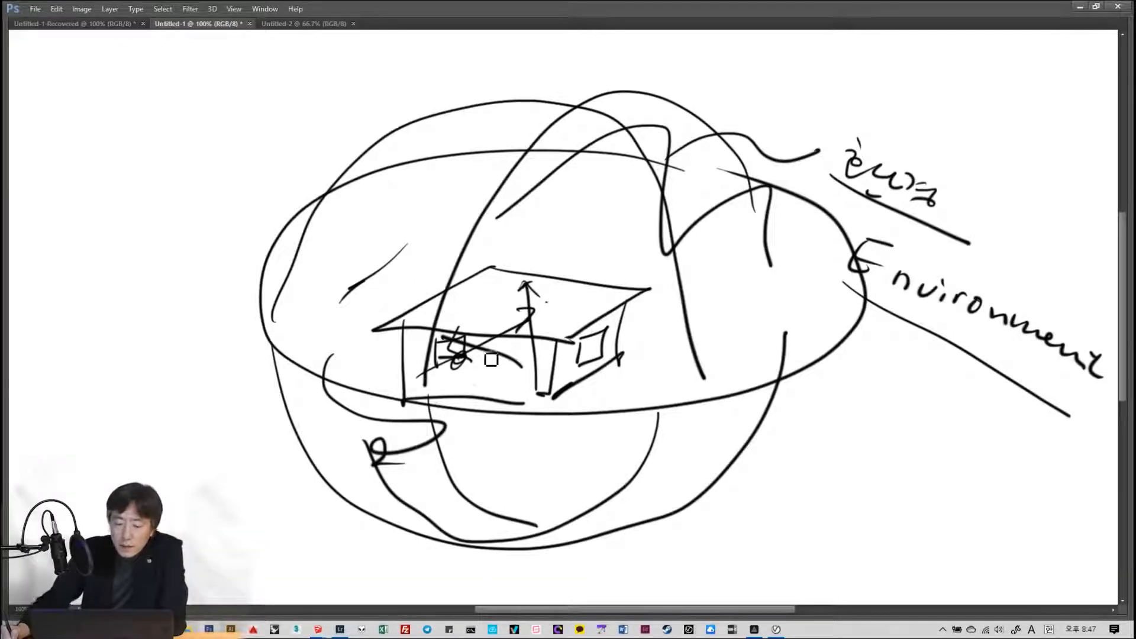
- Draw two light dots inside the building with beams spreading downward from each
click(491, 310)
click(471, 317)
drag(446, 375, 520, 370)
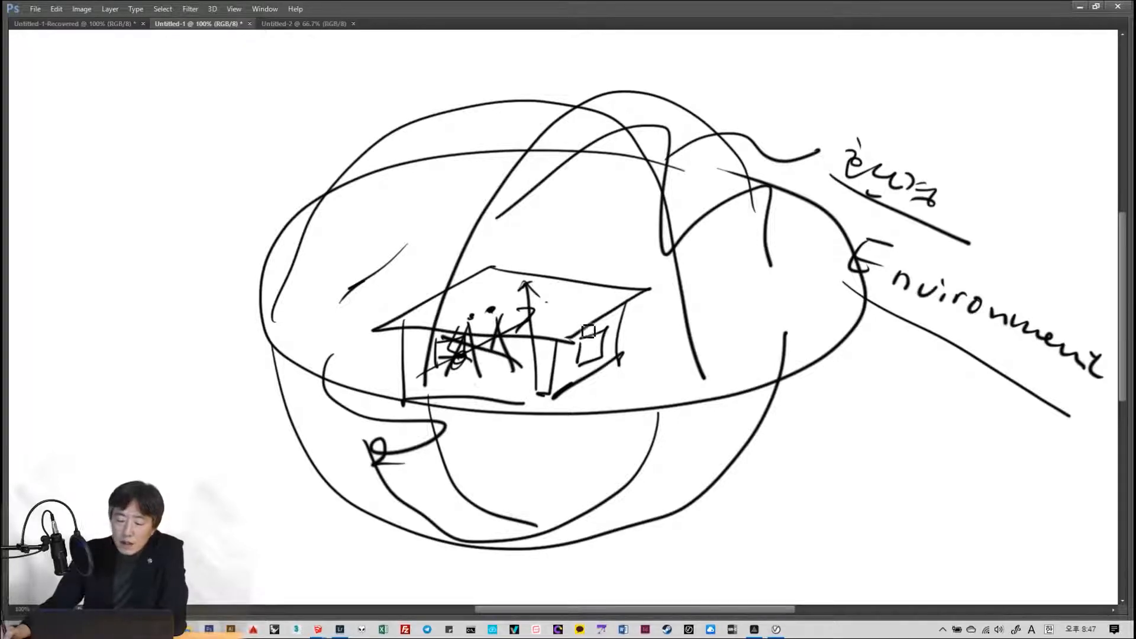
- Circle the handwritten Korean label and write "jPG" beside the lower sphere, circled and underlined
mouse_move(902, 234)
mouse_down()
mouse_move(970, 201)
mouse_move(885, 222)
mouse_up()
drag(819, 399, 768, 448)
mouse_move(830, 431)
mouse_down()
mouse_move(820, 462)
mouse_move(837, 445)
mouse_up()
mouse_move(884, 439)
mouse_down()
mouse_move(865, 480)
mouse_move(899, 480)
mouse_up()
drag(786, 498, 899, 491)
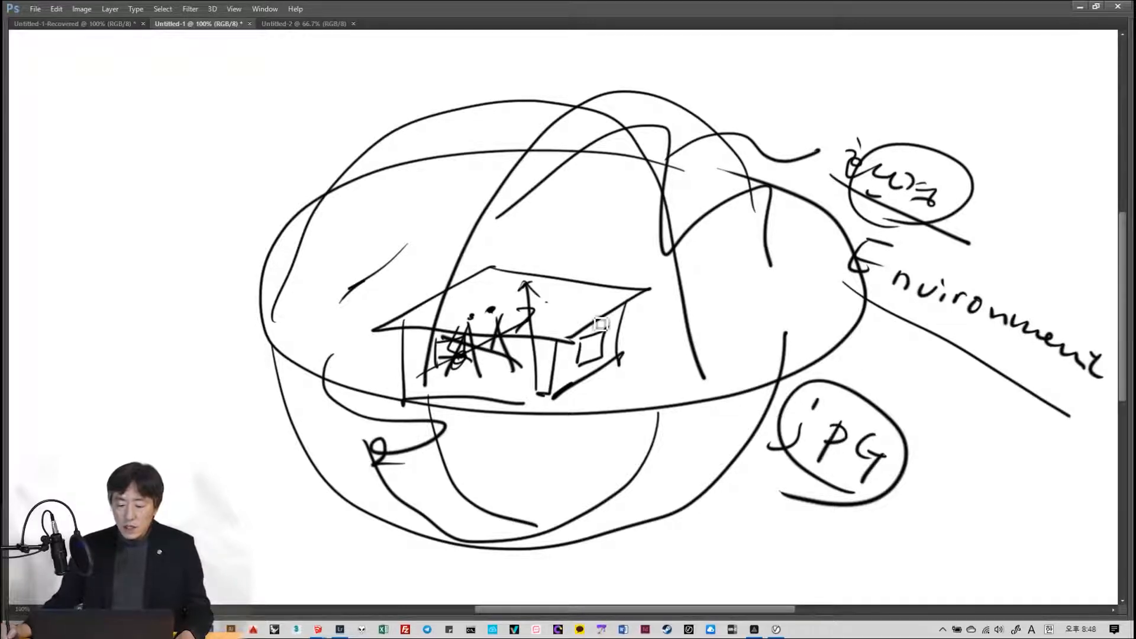
- Circle the lights inside the building, add a ray mark above the roof, and emphasize "jPG" with extra circles and underlines
mouse_move(520, 305)
mouse_down()
mouse_move(488, 317)
mouse_move(536, 355)
mouse_up()
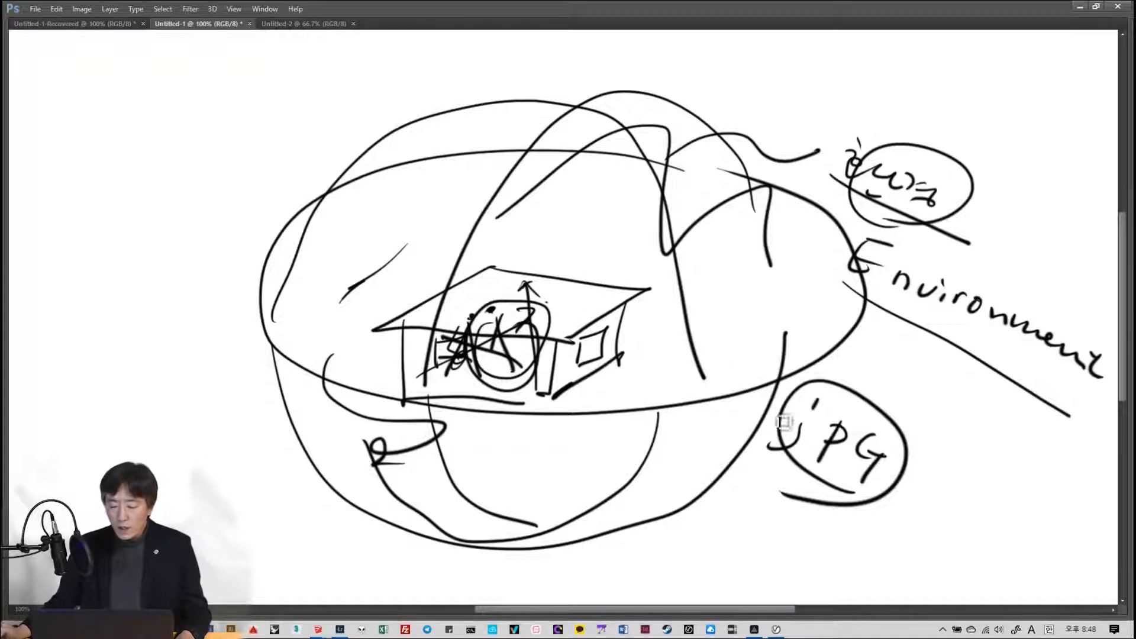
drag(784, 498, 819, 539)
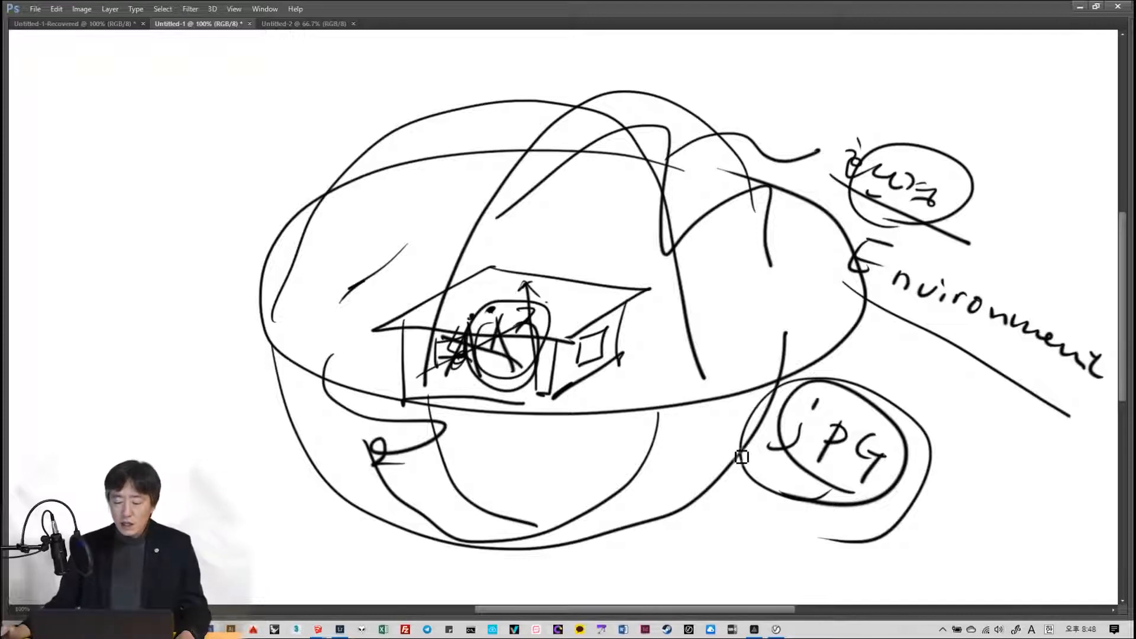
drag(721, 484, 949, 514)
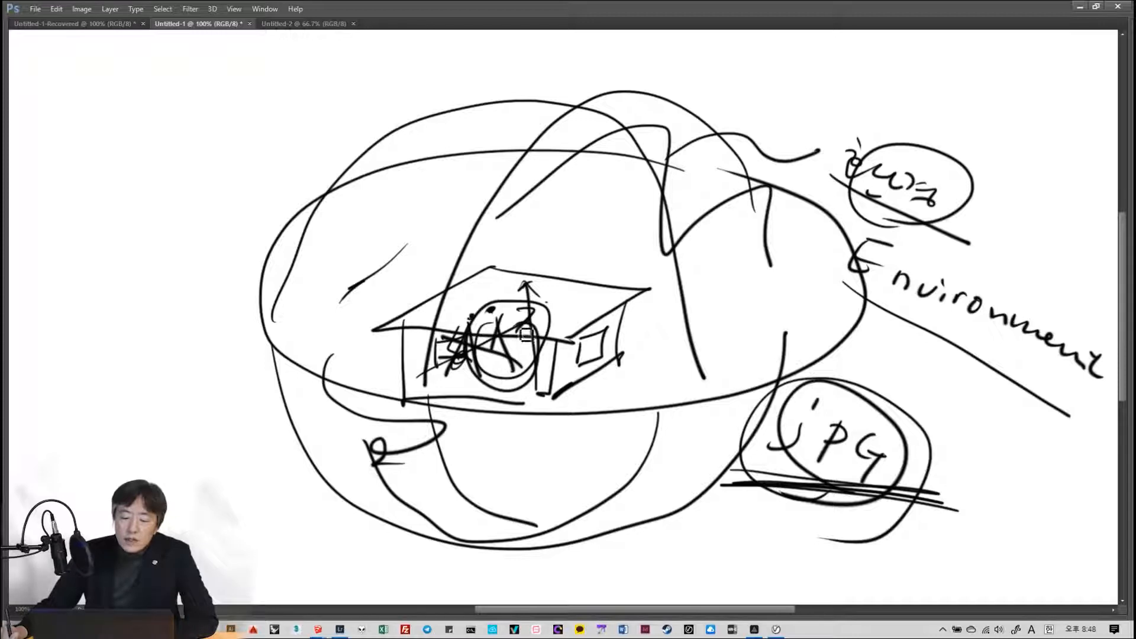
mouse_move(573, 246)
mouse_down()
mouse_move(586, 271)
mouse_move(623, 248)
mouse_up()
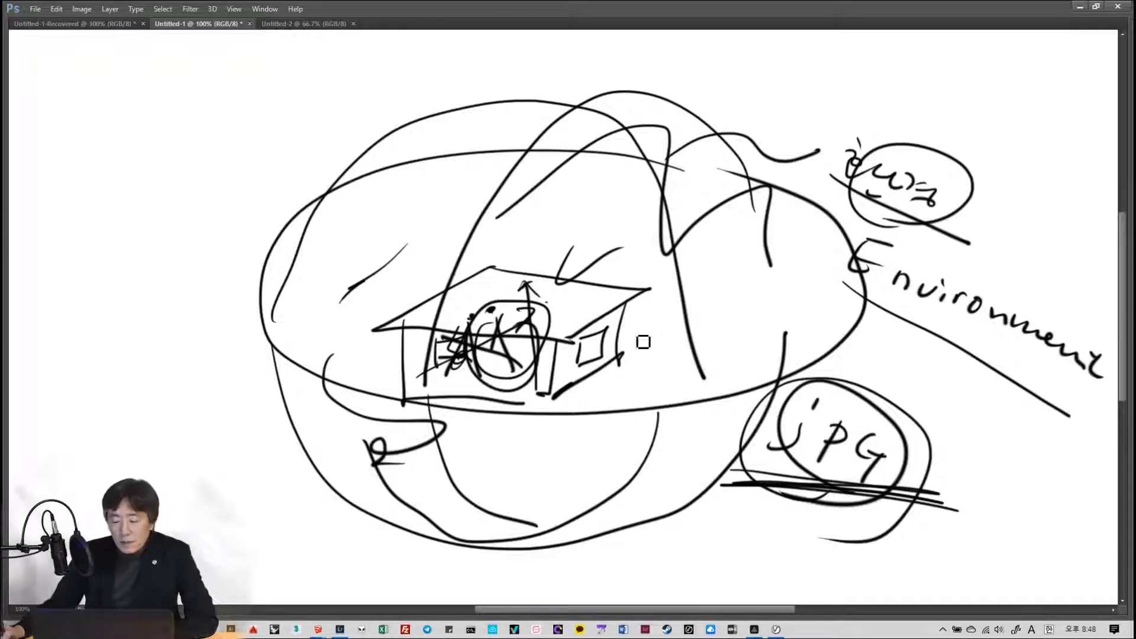
drag(740, 467, 891, 514)
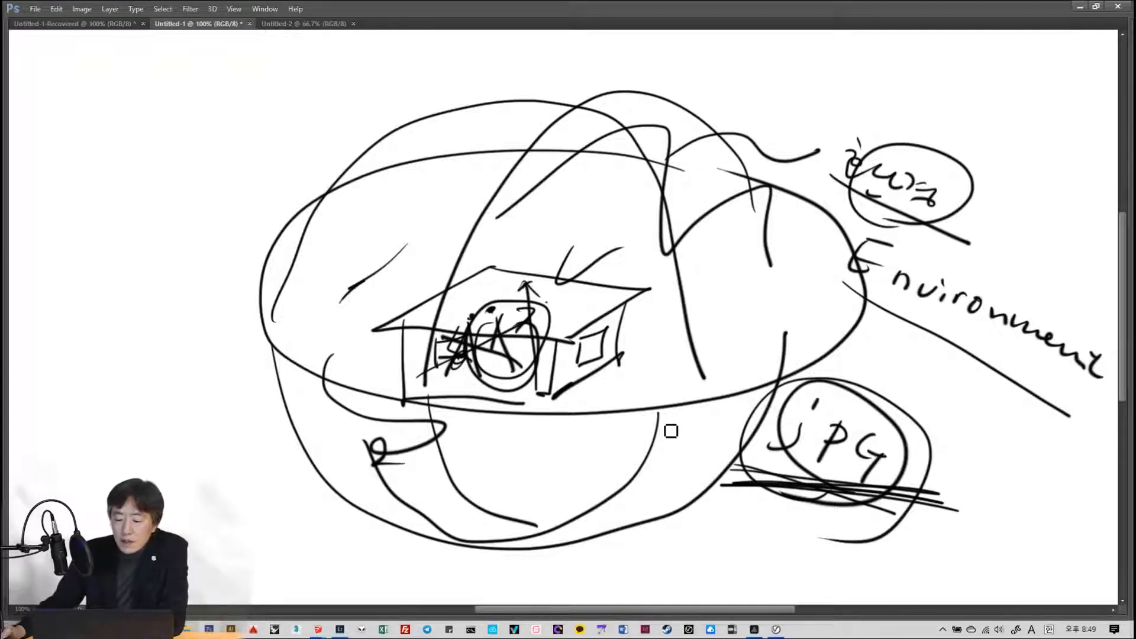
drag(793, 476, 877, 489)
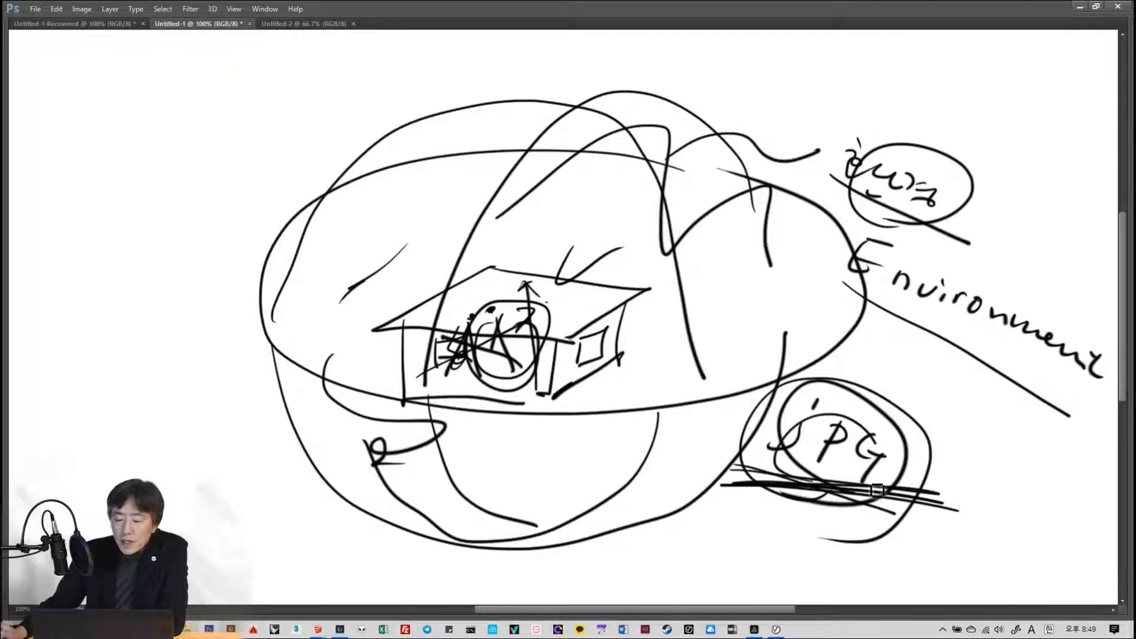
- In the blank Untitled-2 document, sketch three stacked planes in perspective, with small landscape marks on the uppermost one
click(314, 23)
drag(394, 177, 453, 247)
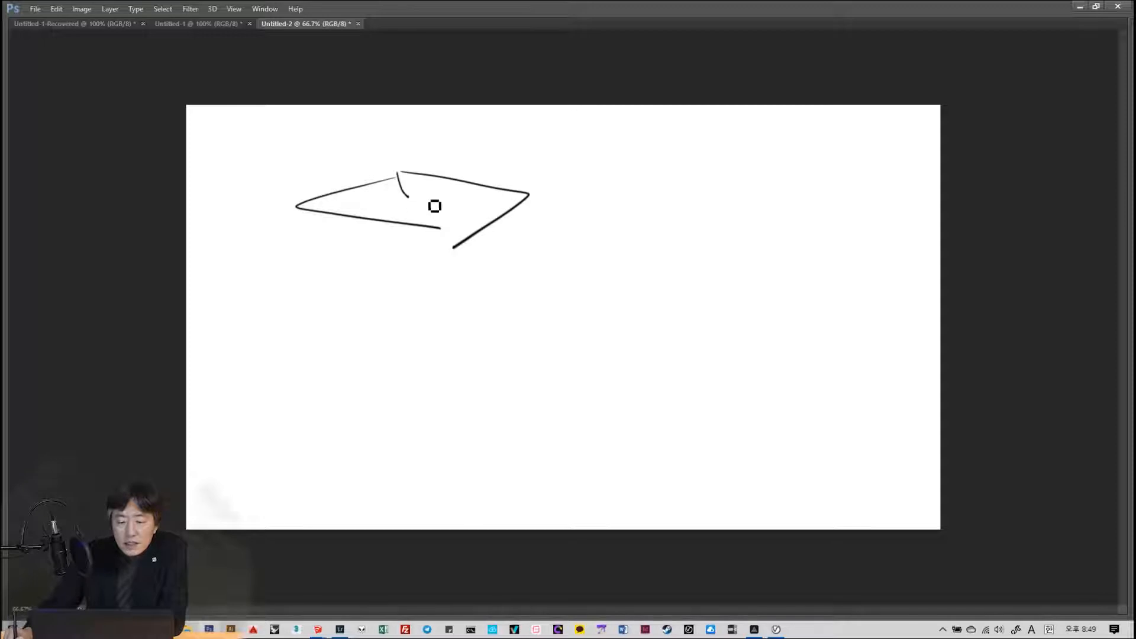
mouse_move(437, 194)
mouse_down()
mouse_move(445, 208)
mouse_move(430, 213)
mouse_move(469, 218)
mouse_up()
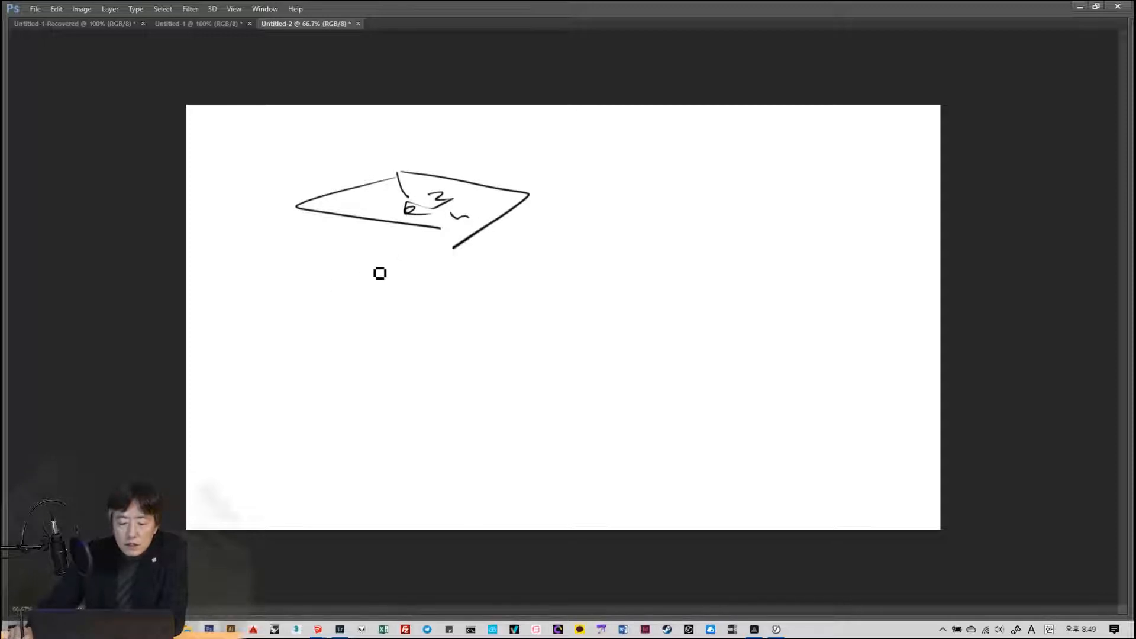
mouse_move(370, 269)
mouse_down()
mouse_move(402, 338)
mouse_move(441, 338)
mouse_up()
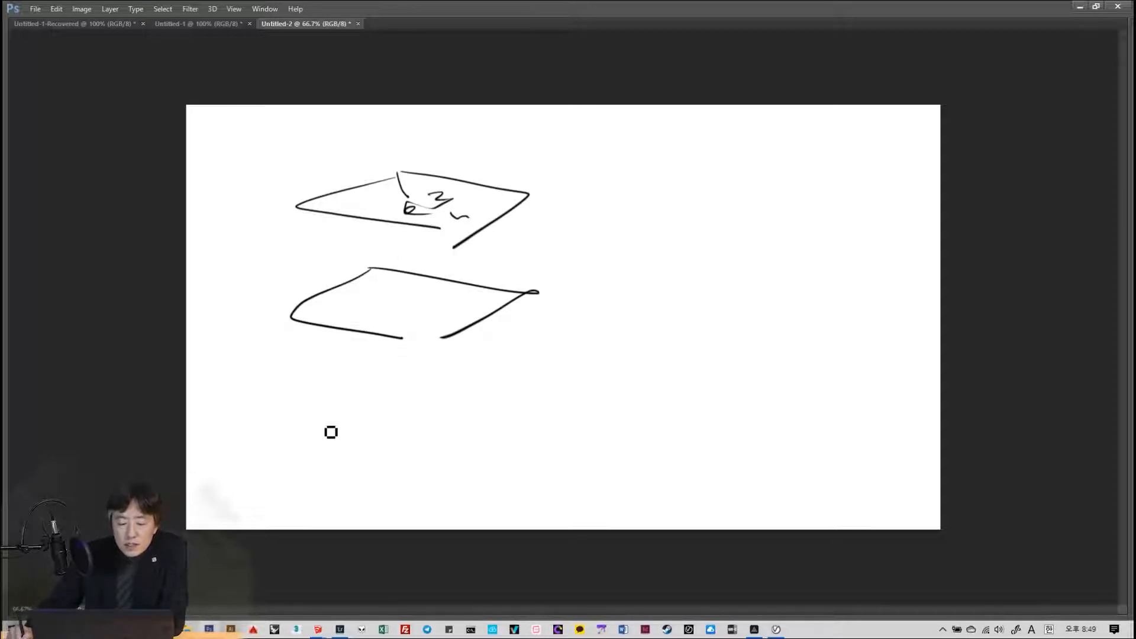
mouse_move(388, 389)
mouse_down()
mouse_move(401, 453)
mouse_move(425, 467)
mouse_up()
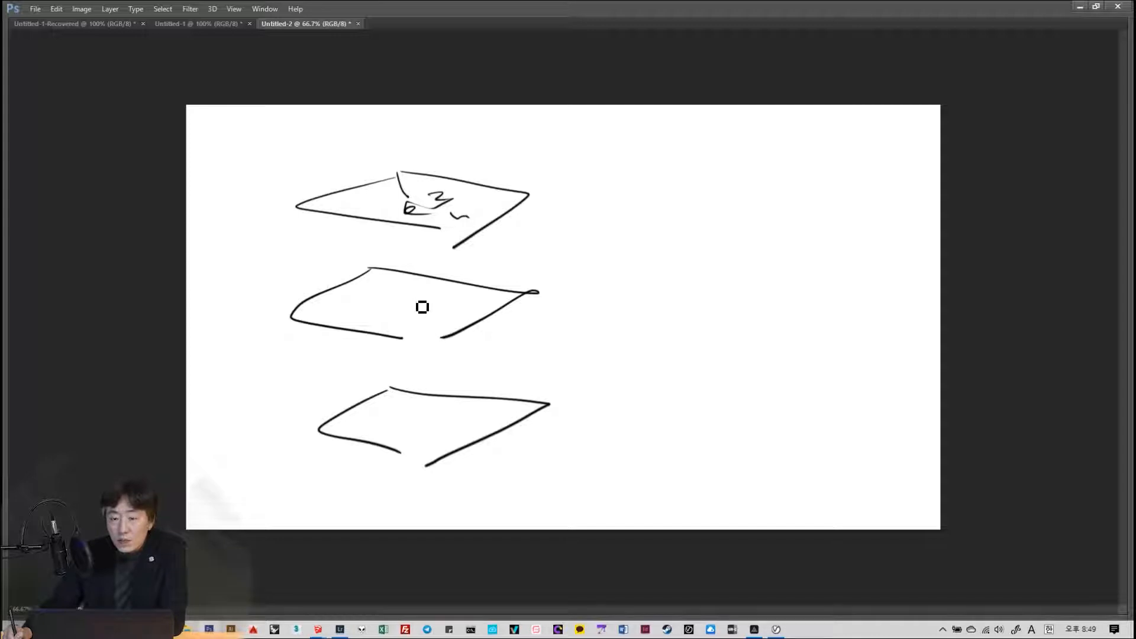
- Add check marks to the two lower planes, a long arrow up to the uppermost plane, and angled marks at the lower planes' ends
drag(394, 291, 421, 304)
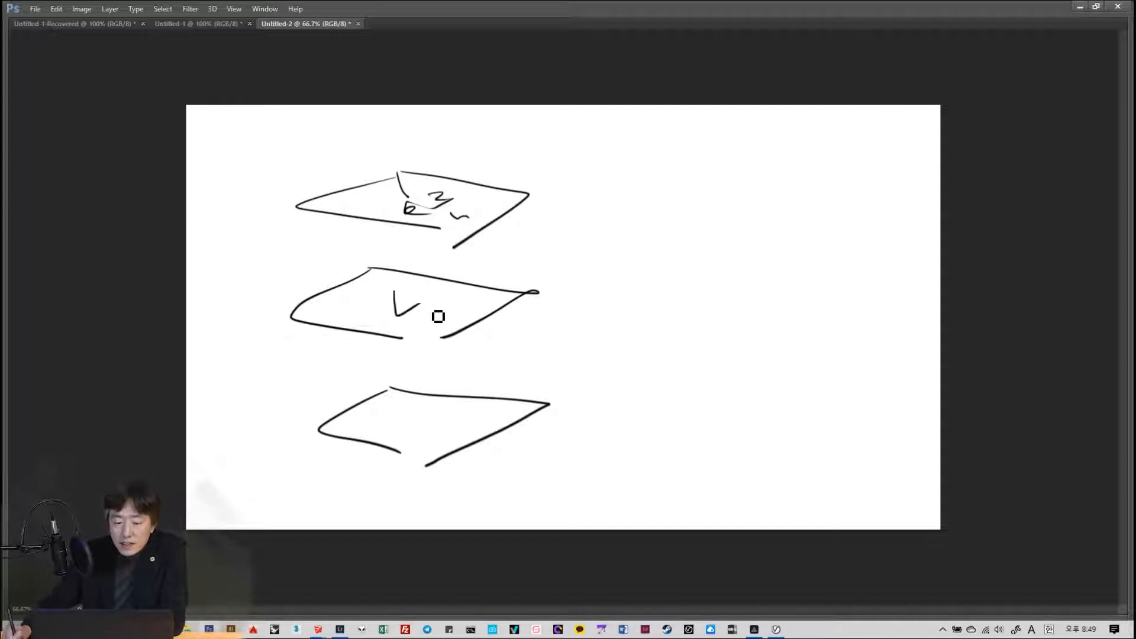
mouse_move(409, 414)
mouse_down()
mouse_move(442, 420)
mouse_move(448, 229)
mouse_move(491, 260)
mouse_up()
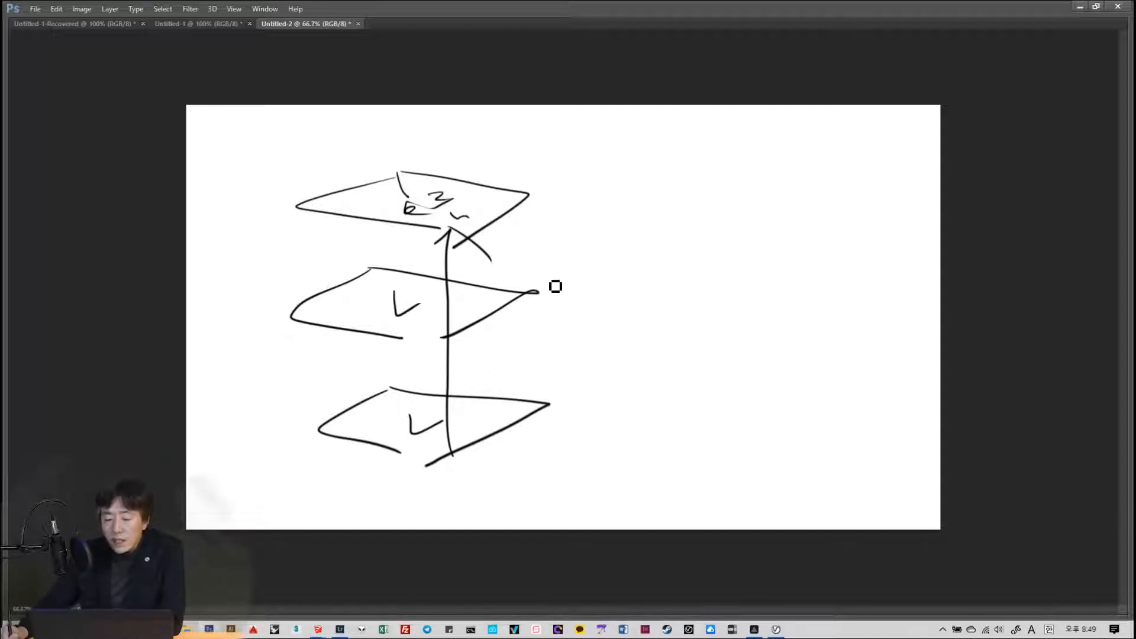
drag(559, 270, 569, 318)
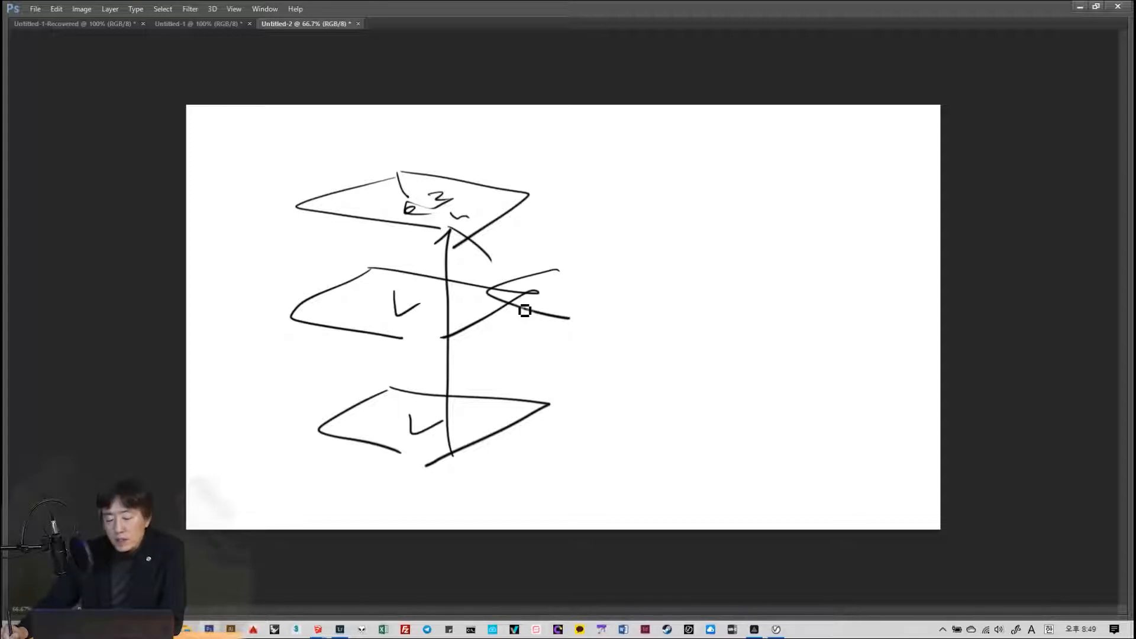
mouse_move(568, 379)
mouse_down()
mouse_move(561, 436)
mouse_move(590, 447)
mouse_up()
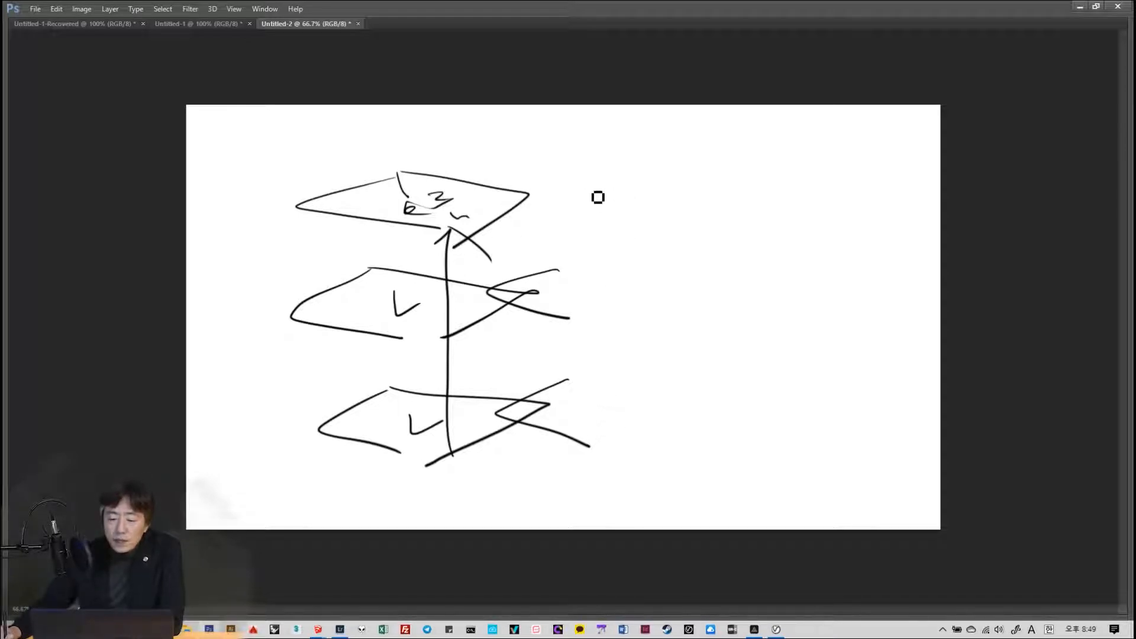
- Write "HDR" beside the stacked planes, frame it with a box, and draw three short lines down from the box's lower edge
mouse_move(598, 186)
mouse_down()
mouse_move(598, 235)
mouse_move(623, 208)
mouse_up()
mouse_move(623, 188)
mouse_down()
mouse_move(623, 230)
mouse_move(734, 244)
mouse_up()
mouse_move(585, 243)
mouse_down()
mouse_move(777, 219)
mouse_move(588, 244)
mouse_move(608, 284)
mouse_up()
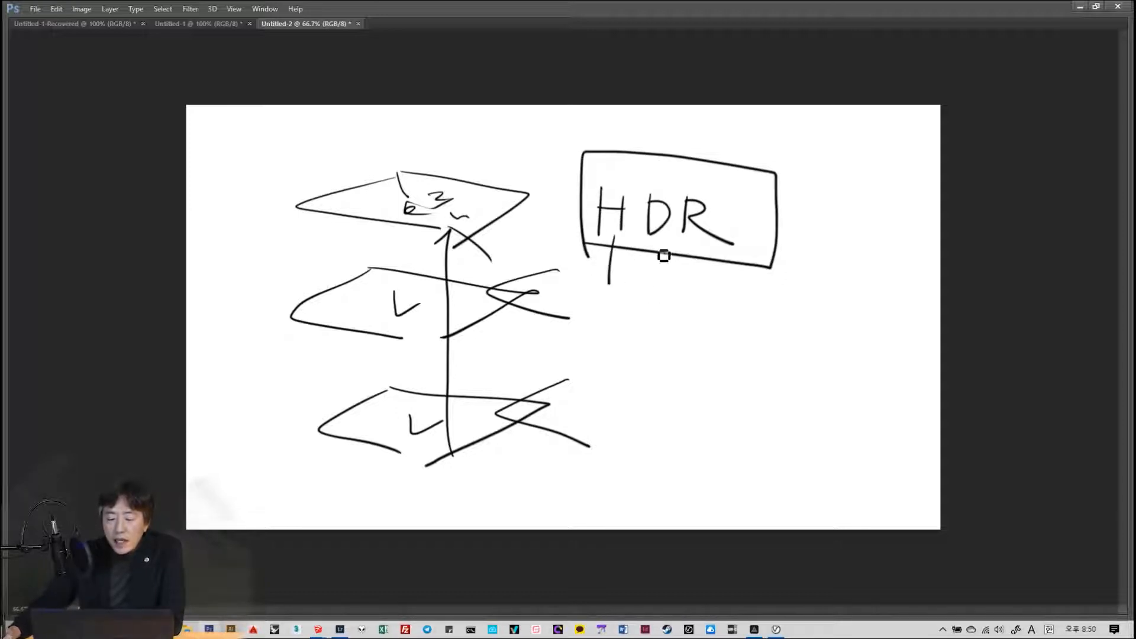
drag(656, 237, 651, 284)
drag(702, 245, 691, 295)
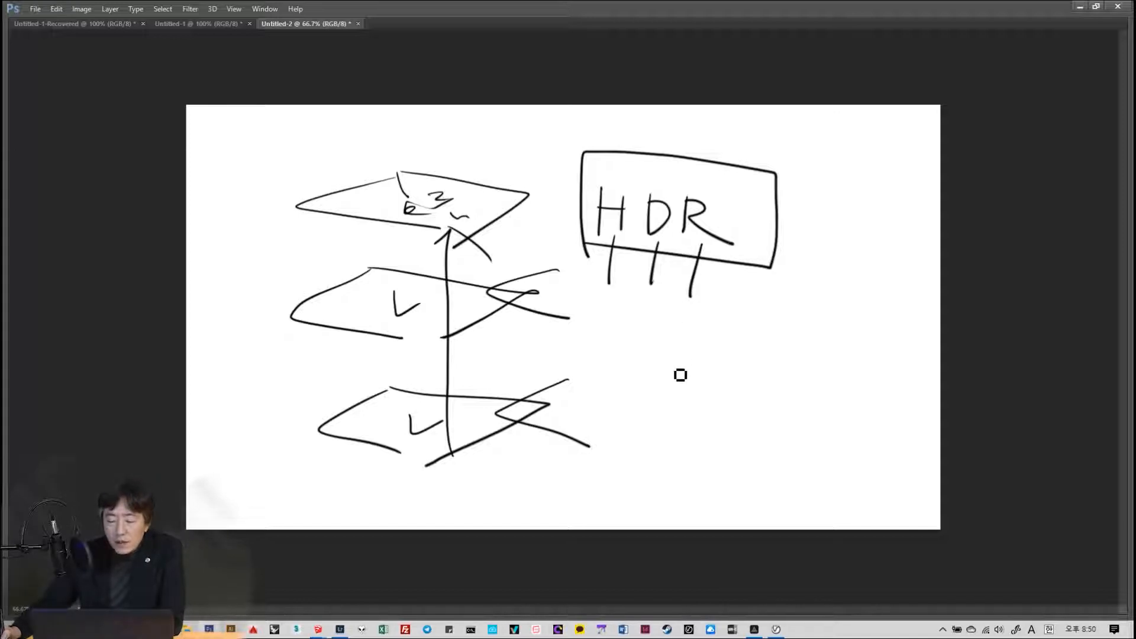
- Write two short Korean labels below the HDR box, mark above each, link them with arcs, and dot the letters H and D
drag(644, 354, 644, 375)
drag(645, 365, 672, 362)
mouse_move(669, 360)
mouse_down()
mouse_move(686, 380)
mouse_move(744, 364)
mouse_move(761, 372)
mouse_move(704, 389)
mouse_up()
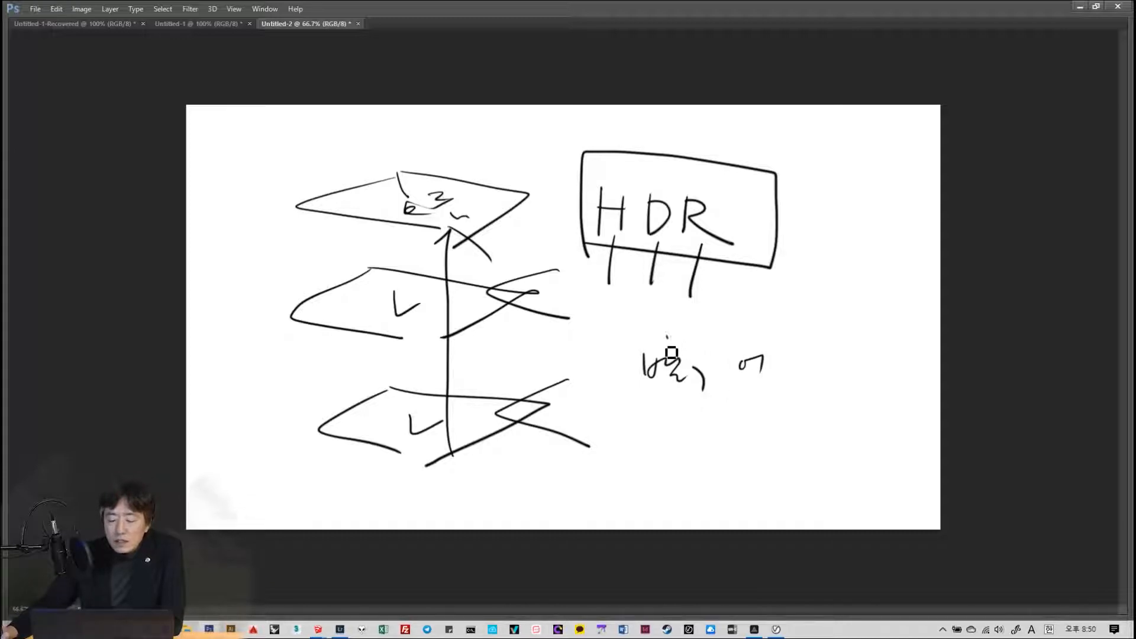
drag(666, 337, 665, 344)
drag(755, 336, 764, 322)
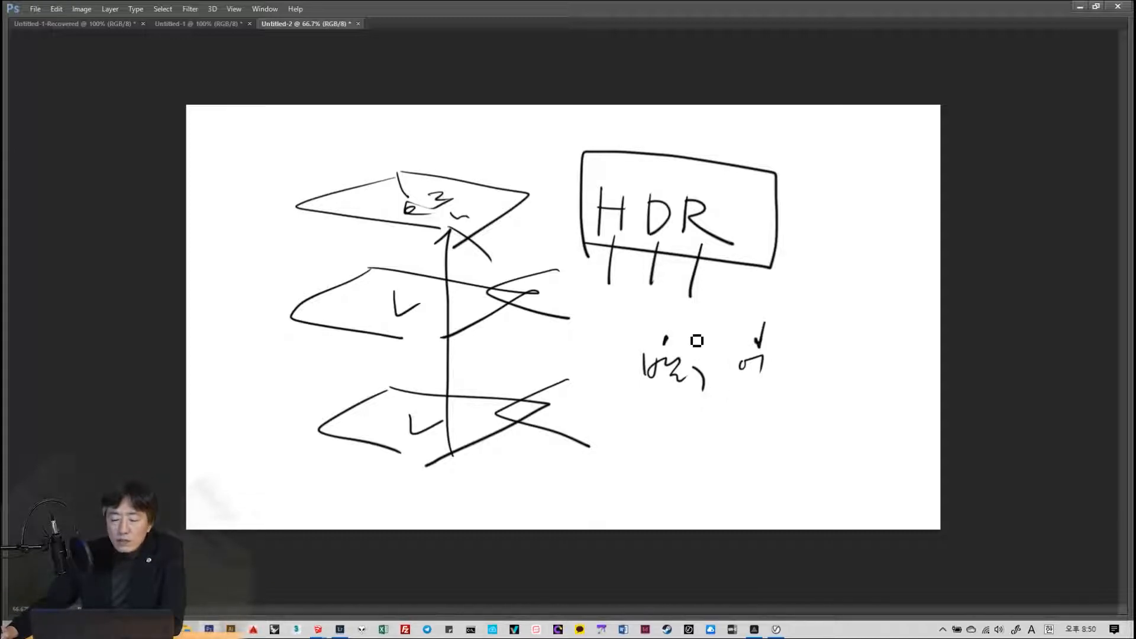
mouse_move(670, 341)
mouse_down()
mouse_move(797, 353)
mouse_move(785, 340)
mouse_up()
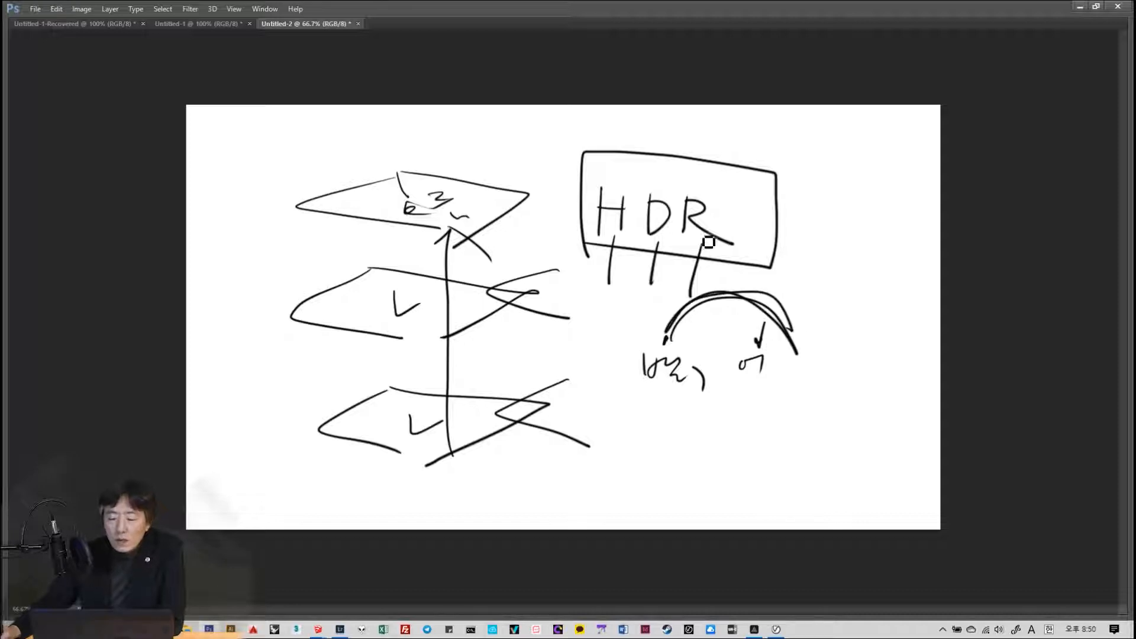
click(611, 224)
click(658, 228)
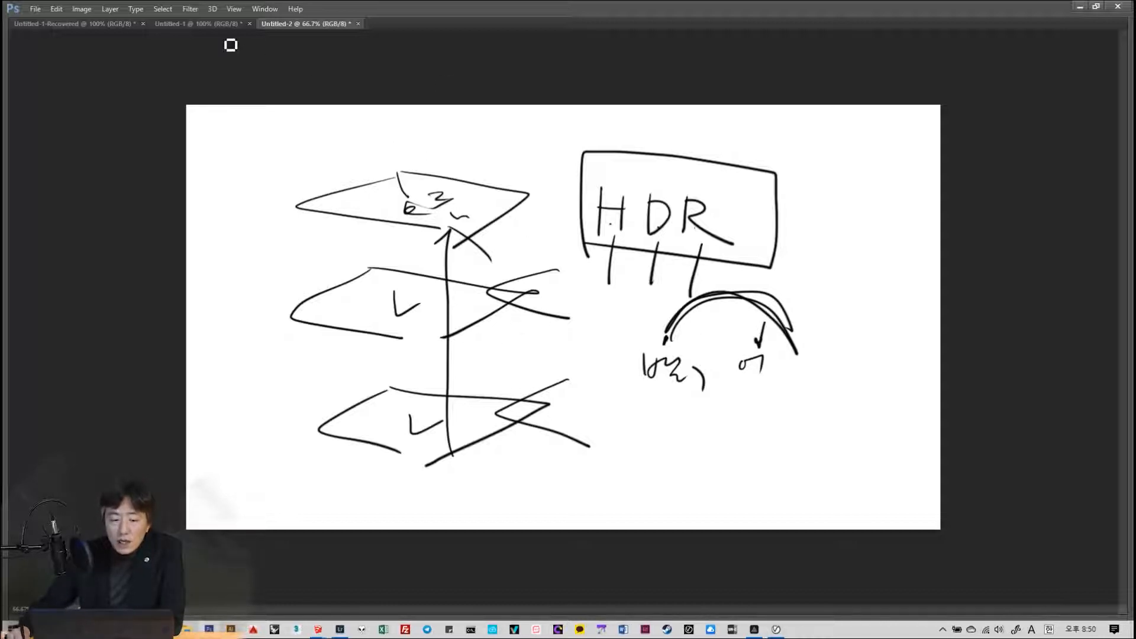
- In the Untitled-1 document, add more ray marks above the building's roof and draw large loops around the sphere
click(217, 24)
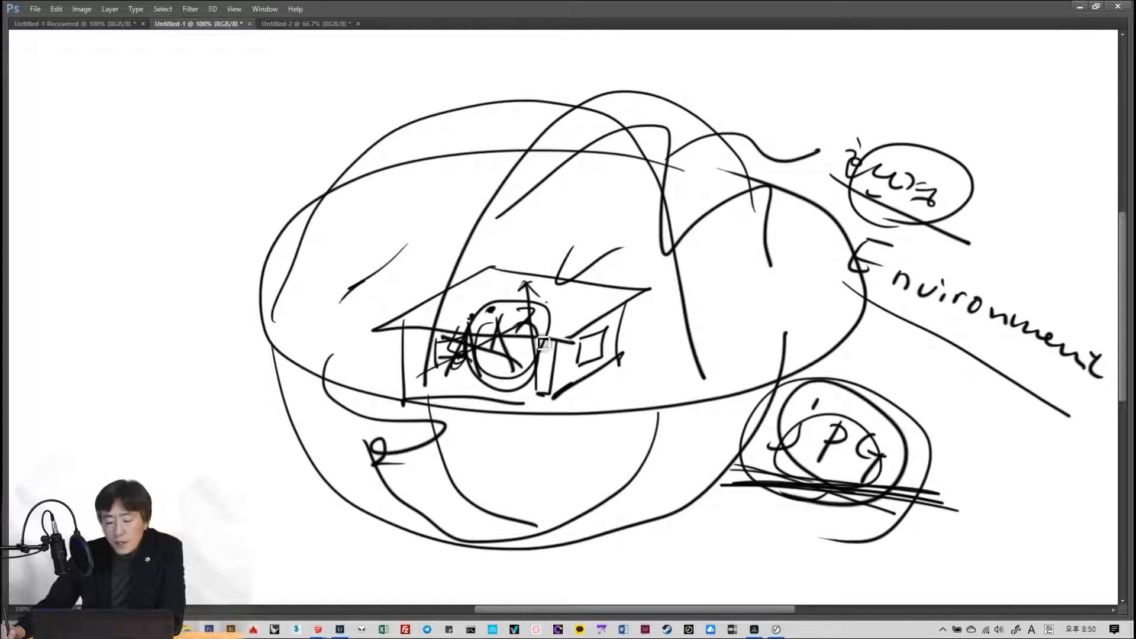
mouse_move(526, 240)
mouse_down()
mouse_move(577, 238)
mouse_move(664, 280)
mouse_up()
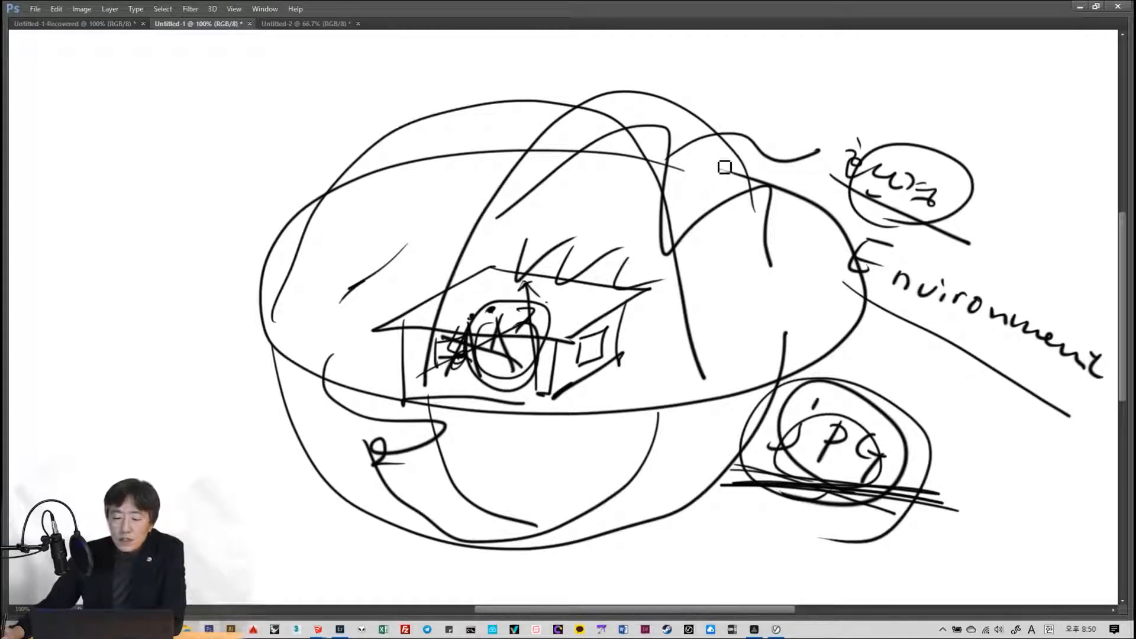
mouse_move(723, 167)
mouse_down()
mouse_move(467, 368)
mouse_move(649, 159)
mouse_up()
mouse_move(619, 112)
mouse_down()
mouse_move(533, 508)
mouse_move(519, 282)
mouse_up()
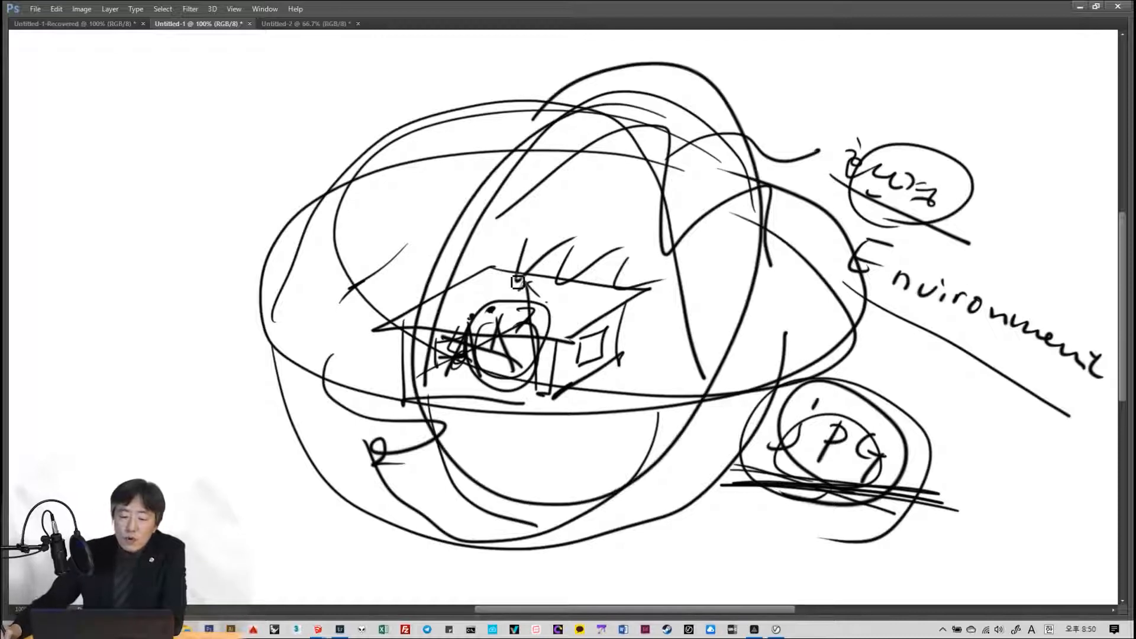
- Return to the Untitled-2 document and circle the boxed "HDR" lettering
click(327, 23)
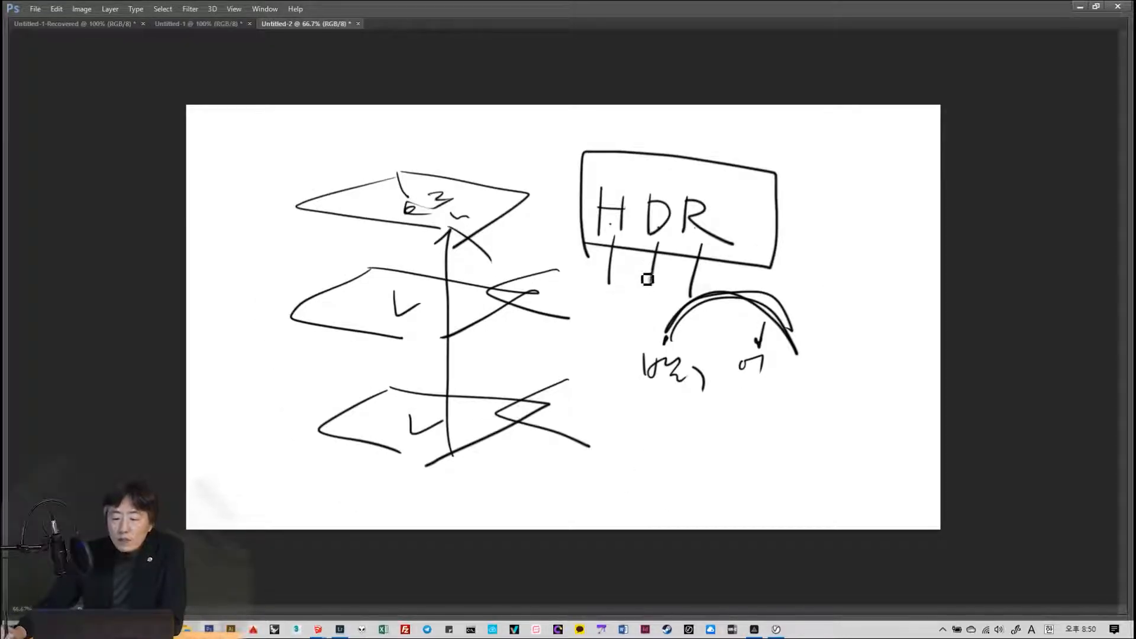
drag(640, 271, 740, 191)
drag(754, 259, 604, 289)
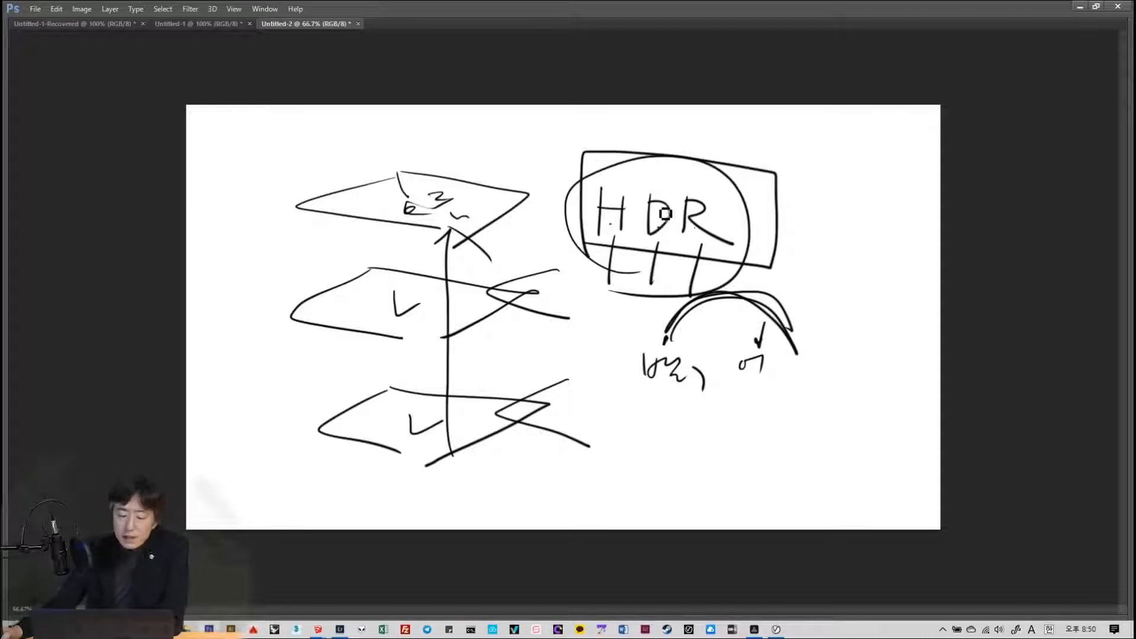
- Revisit the Untitled-1 sketch, switch to Lightroom, and examine the dark trees and distant apartment blocks in _DSC9317.NEF at 1:1
click(208, 23)
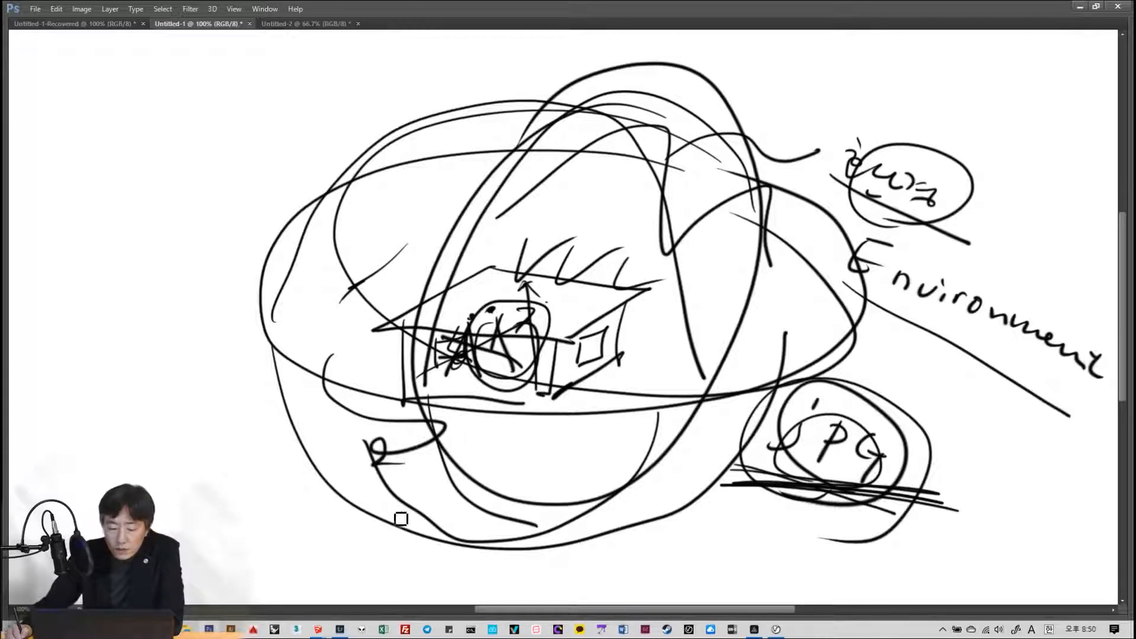
click(340, 630)
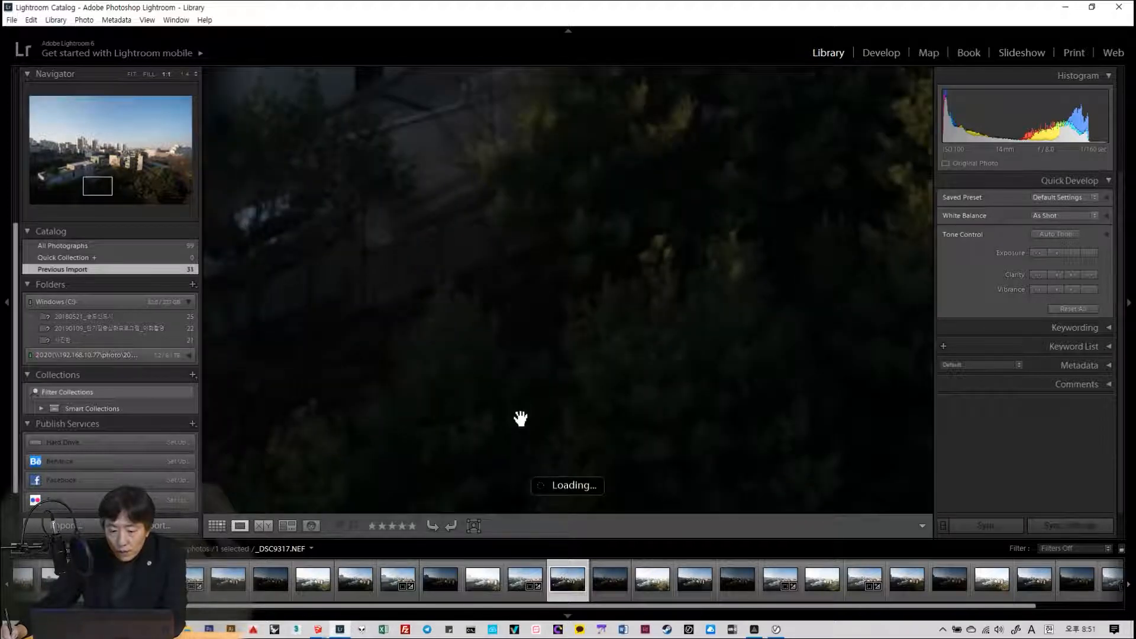
drag(537, 254, 589, 179)
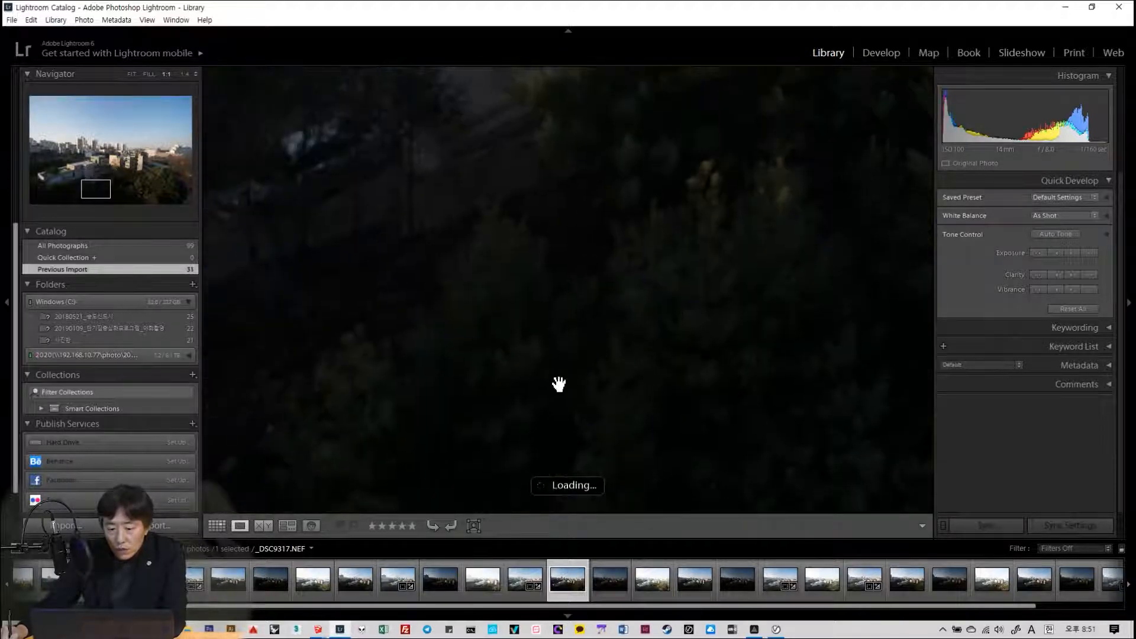
drag(557, 383, 601, 304)
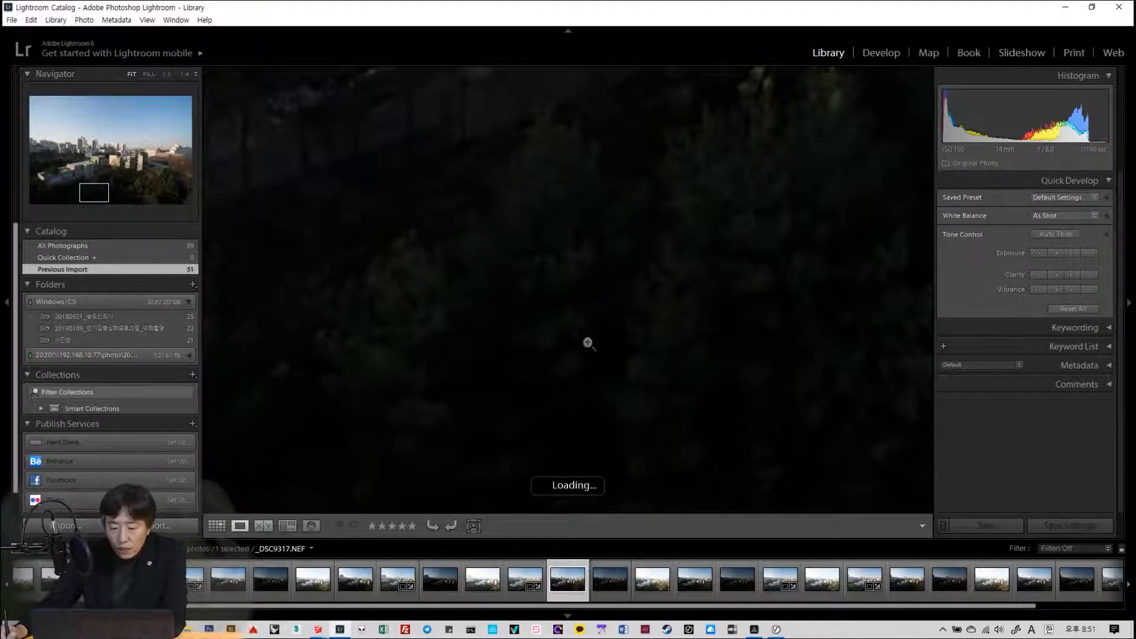
click(586, 339)
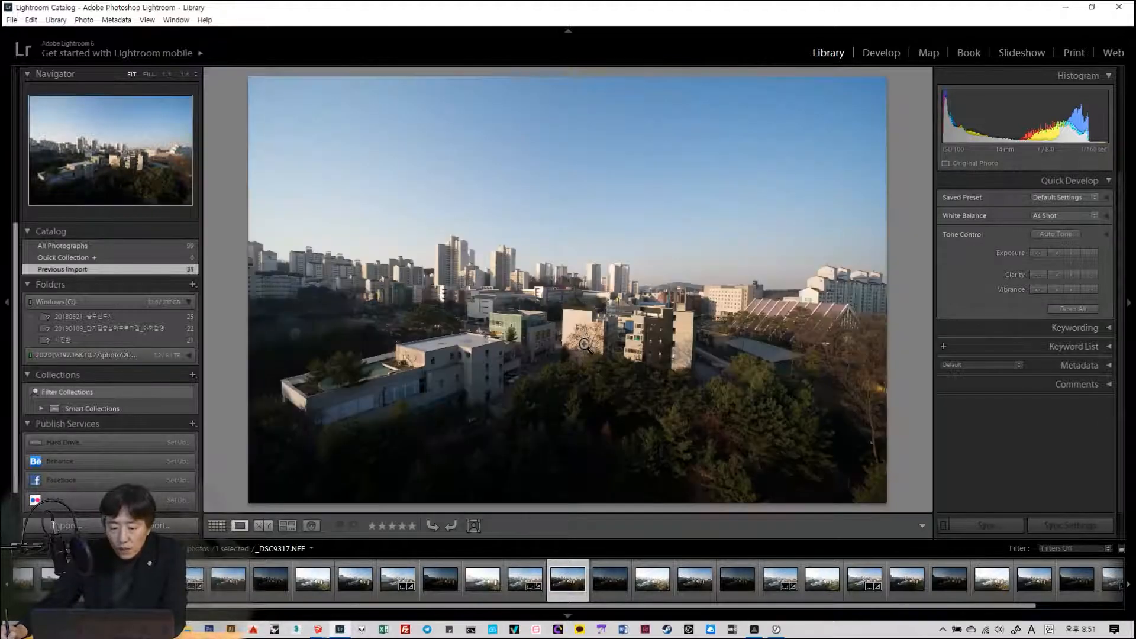
click(297, 241)
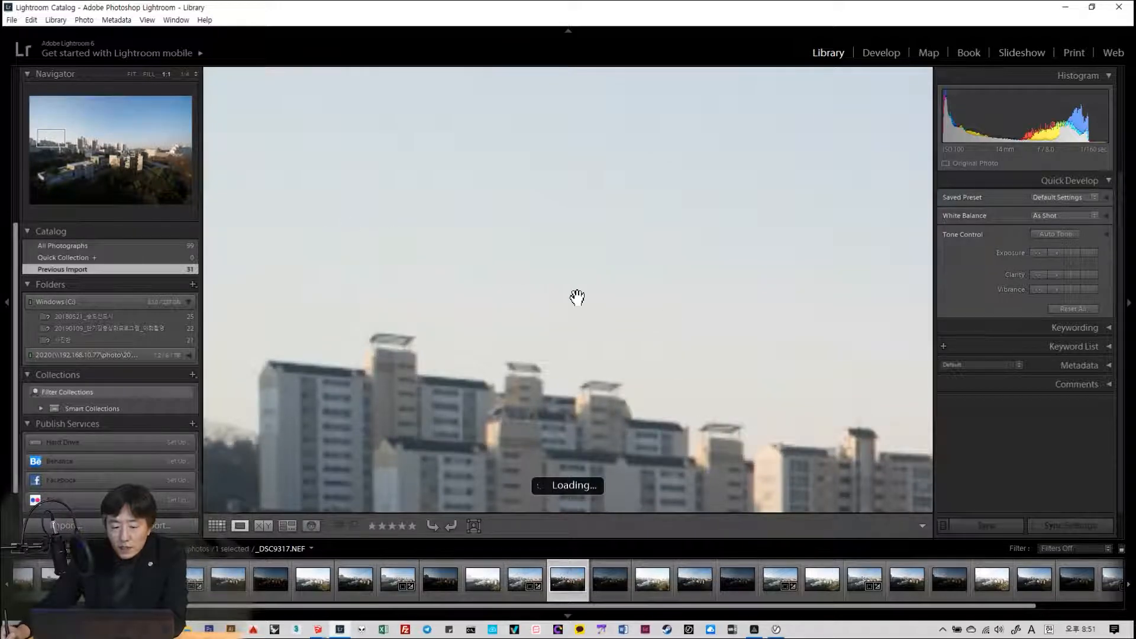
click(593, 354)
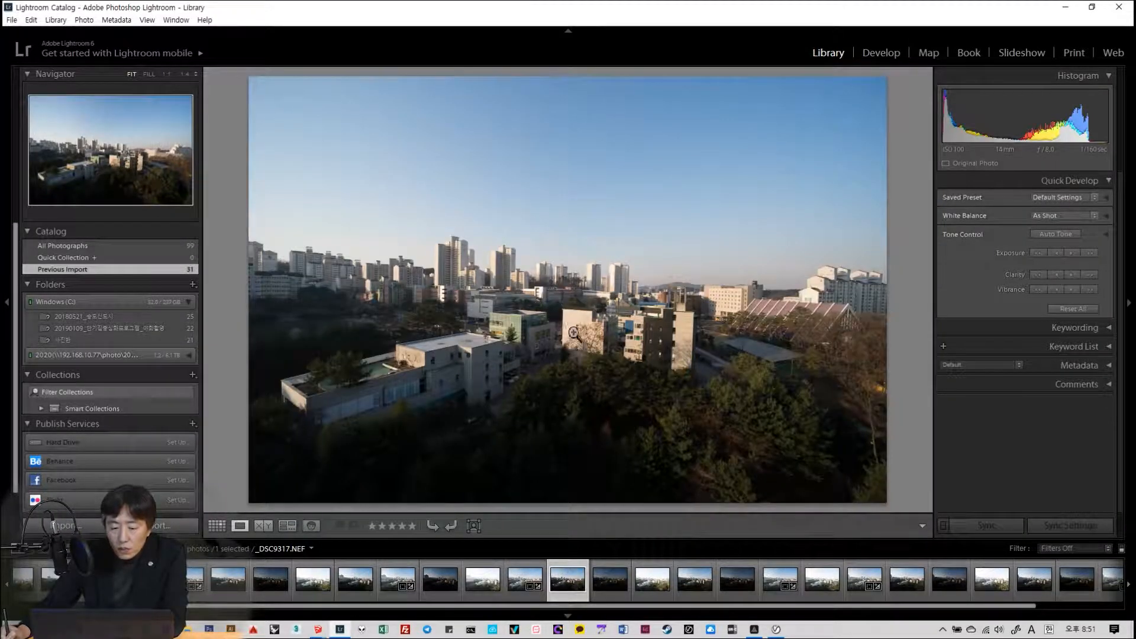
- Examine the central buildings, the sky and the shaded parking area of _DSC9317.NEF up close, ending in the full-photo view
click(583, 403)
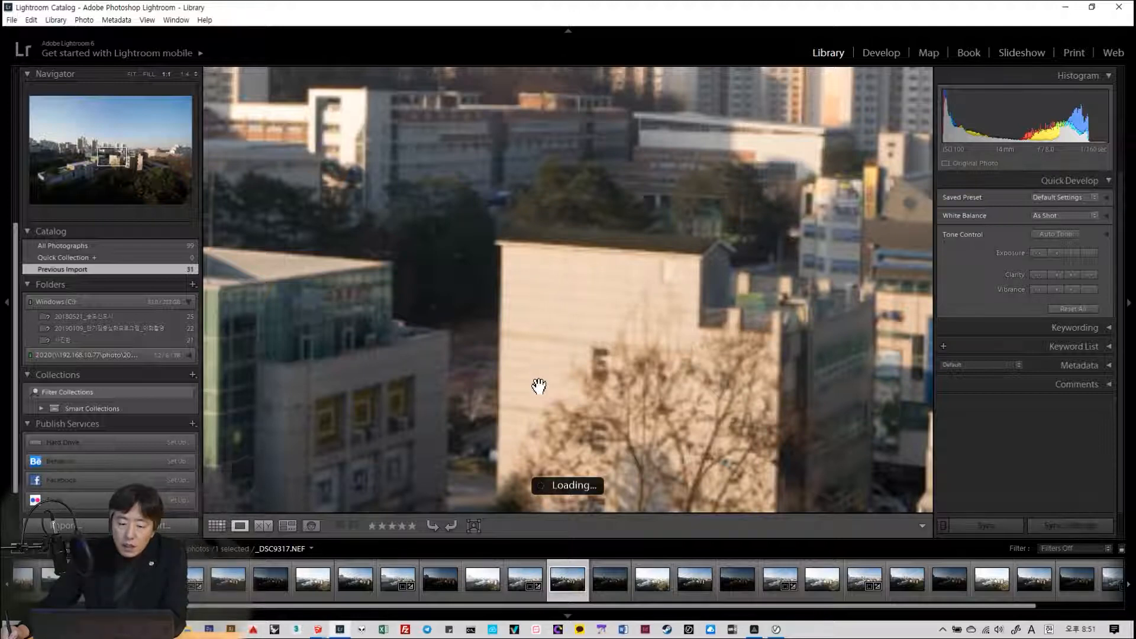
drag(538, 386, 579, 182)
drag(563, 381, 589, 426)
drag(617, 185, 567, 367)
click(47, 131)
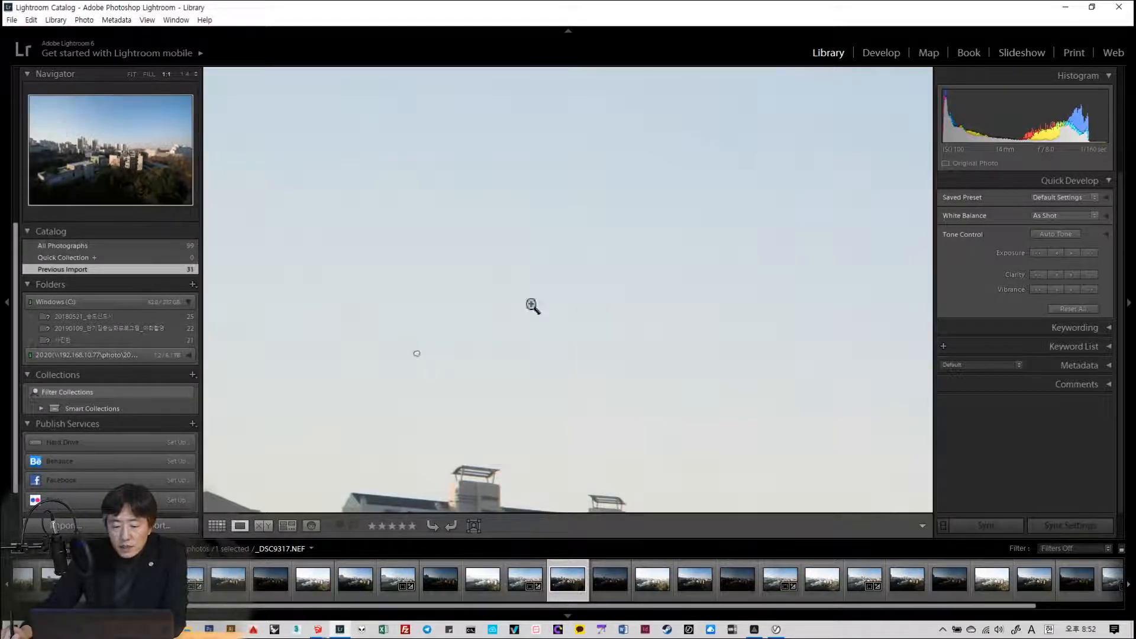
click(536, 267)
click(510, 370)
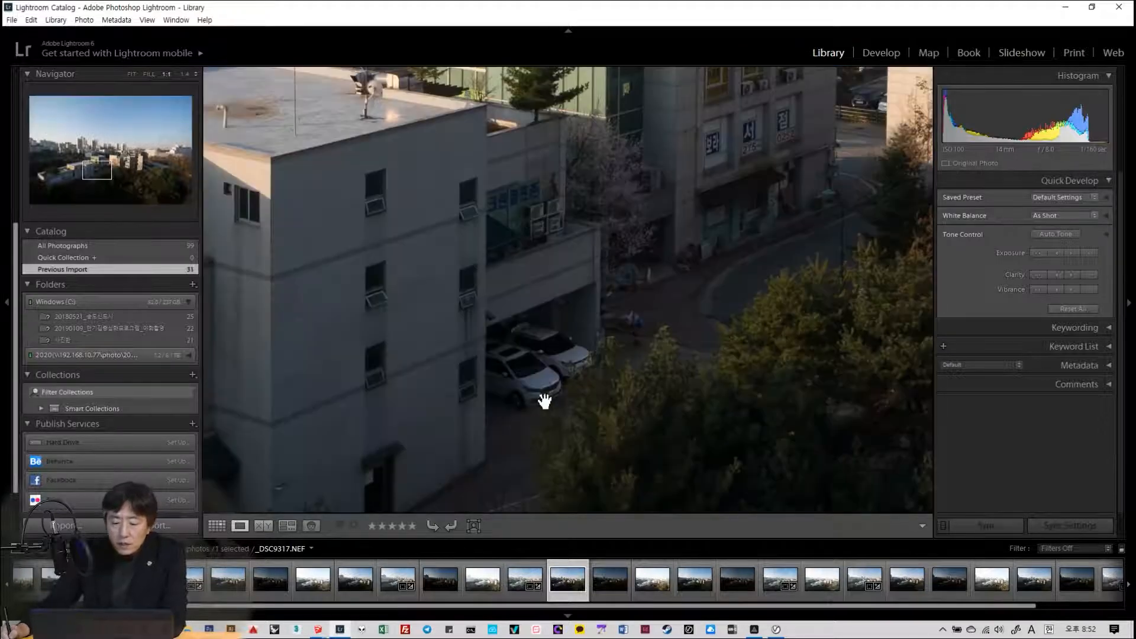
click(513, 220)
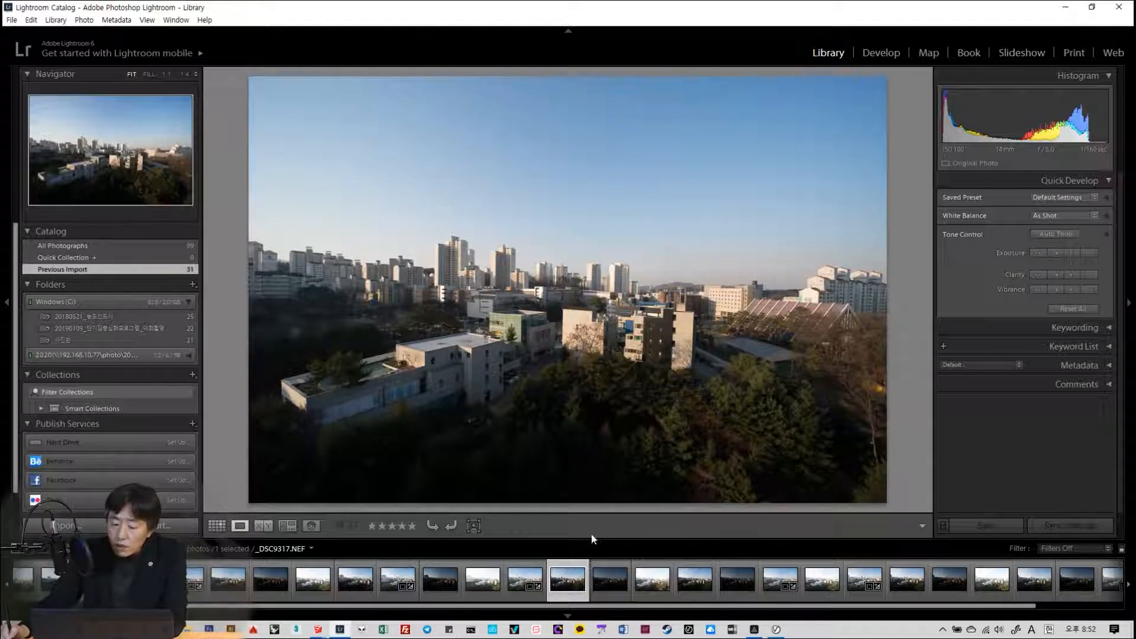
- View the darker exposure _DSC9318.NEF, open the brighter _DSC9319.NEF, and examine the detail in its shaded trees at 1:1
click(616, 584)
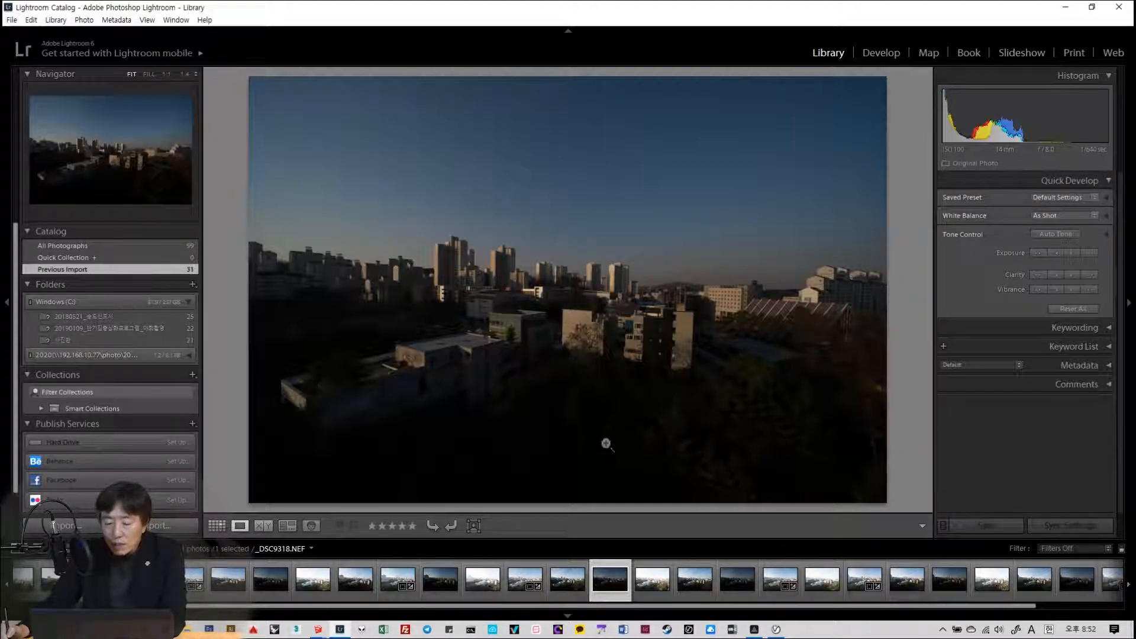
click(649, 586)
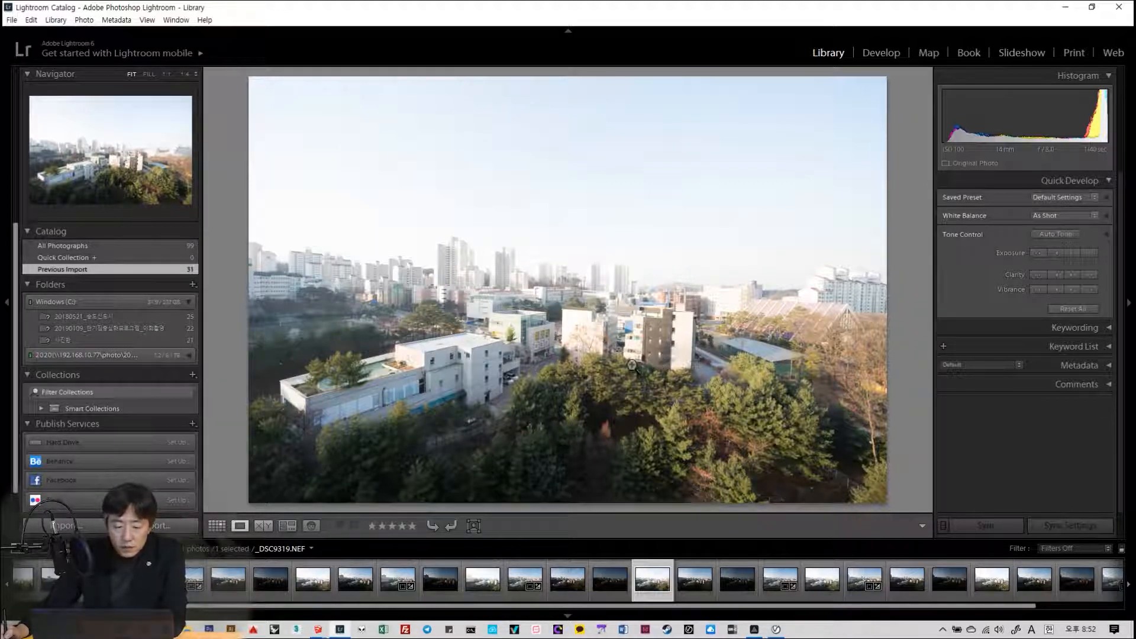
click(564, 471)
drag(590, 422, 738, 228)
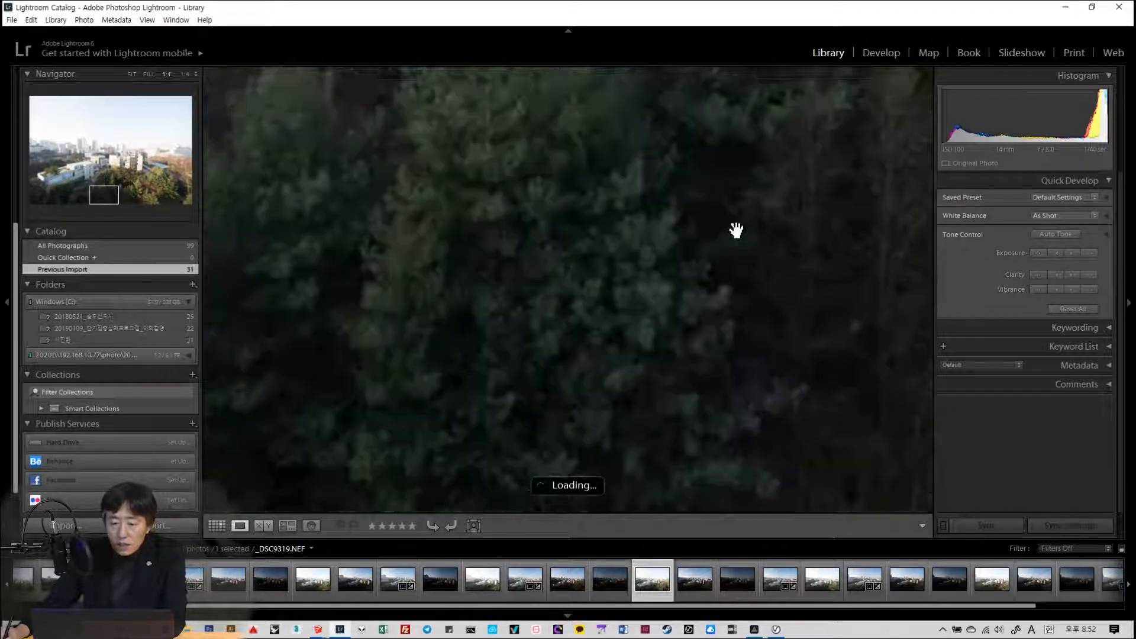
drag(645, 361, 465, 189)
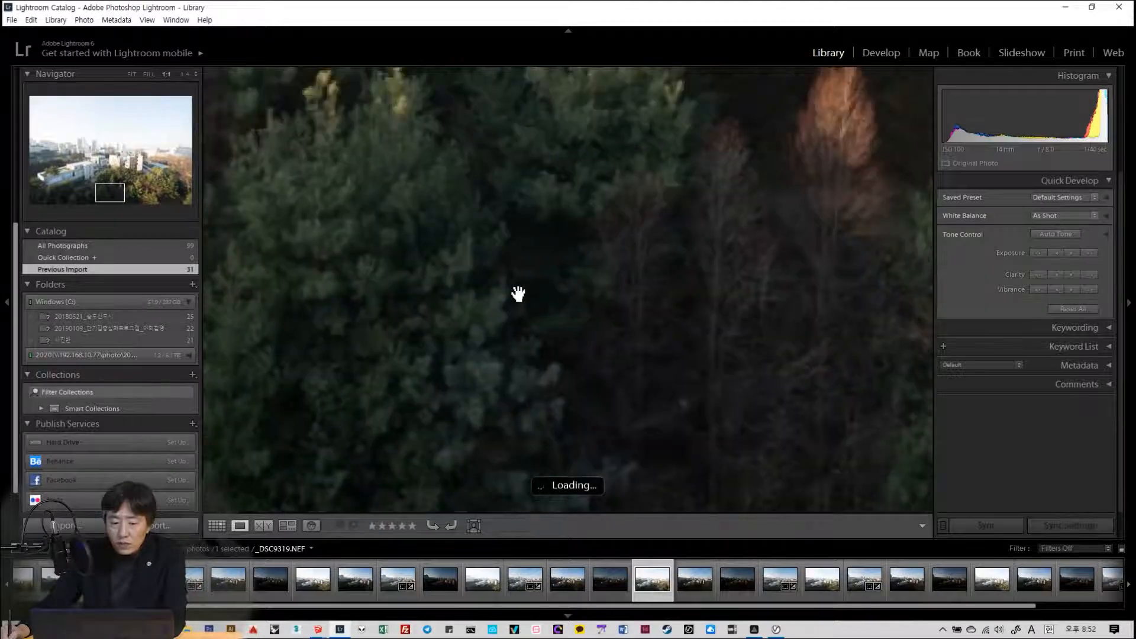
drag(517, 294, 593, 375)
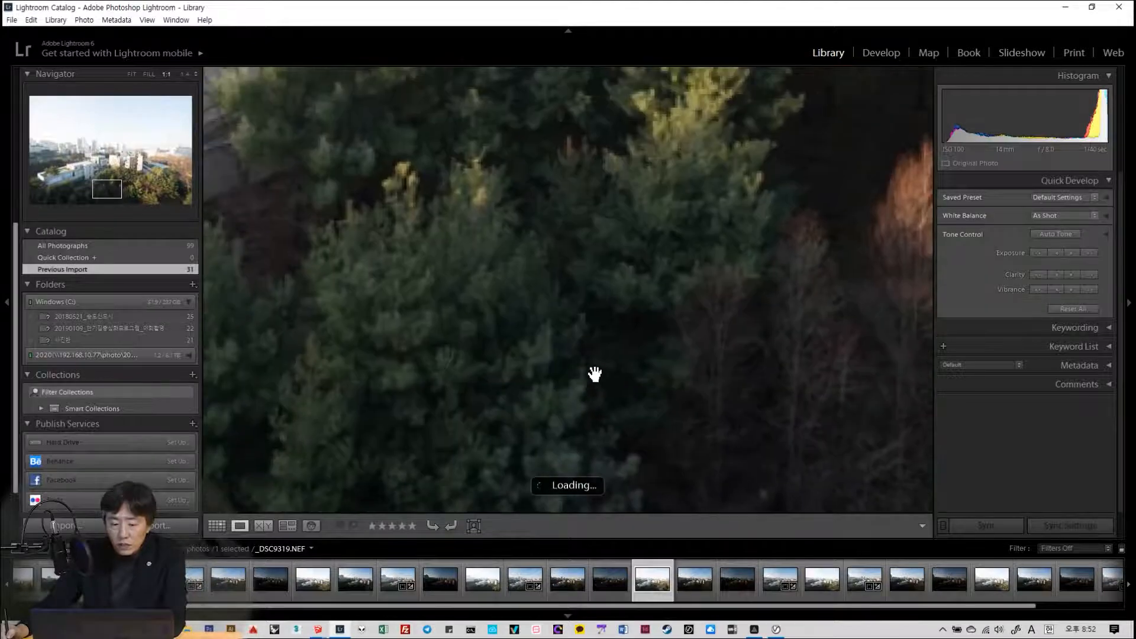
- Compare the full-frame exposures _DSC9317.NEF, _DSC9318.NEF and _DSC9319.NEF one after another
click(569, 584)
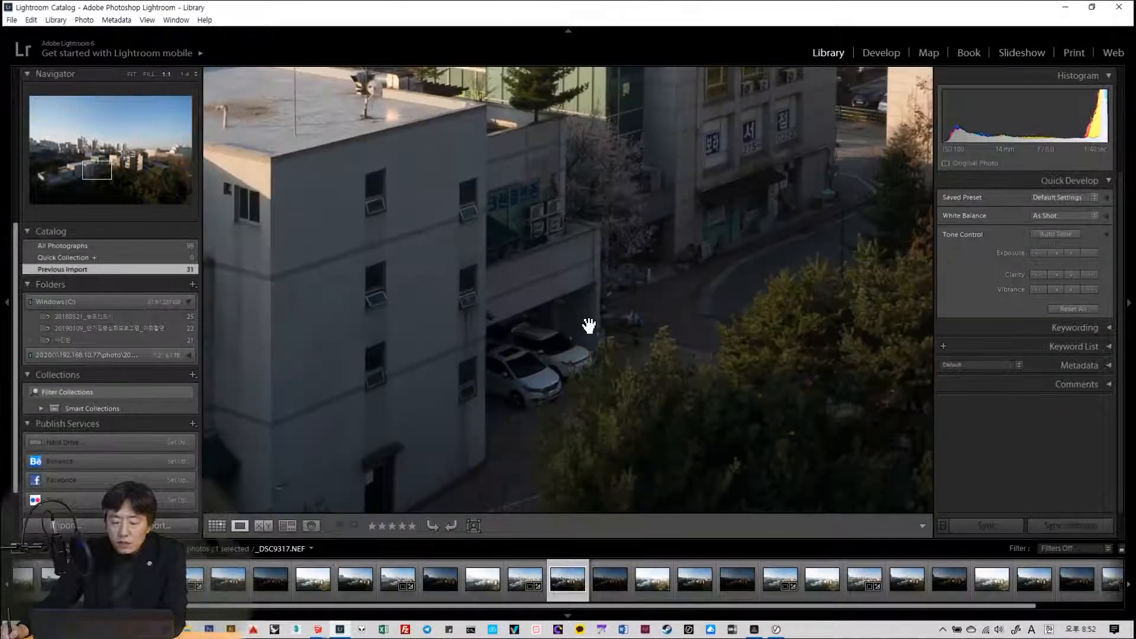
click(587, 379)
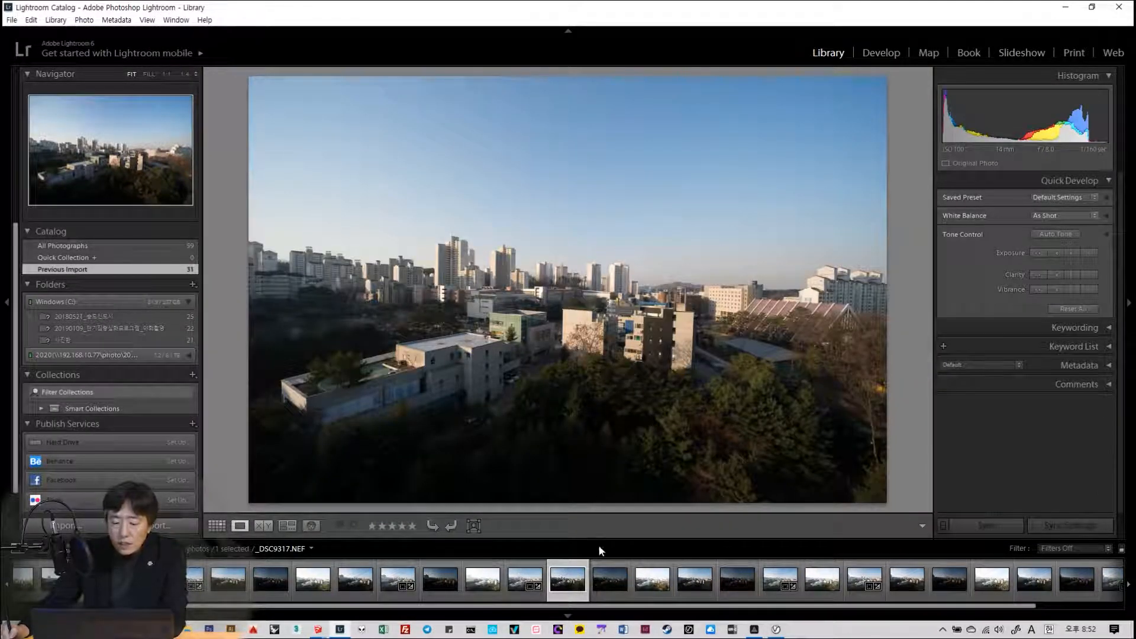
click(621, 589)
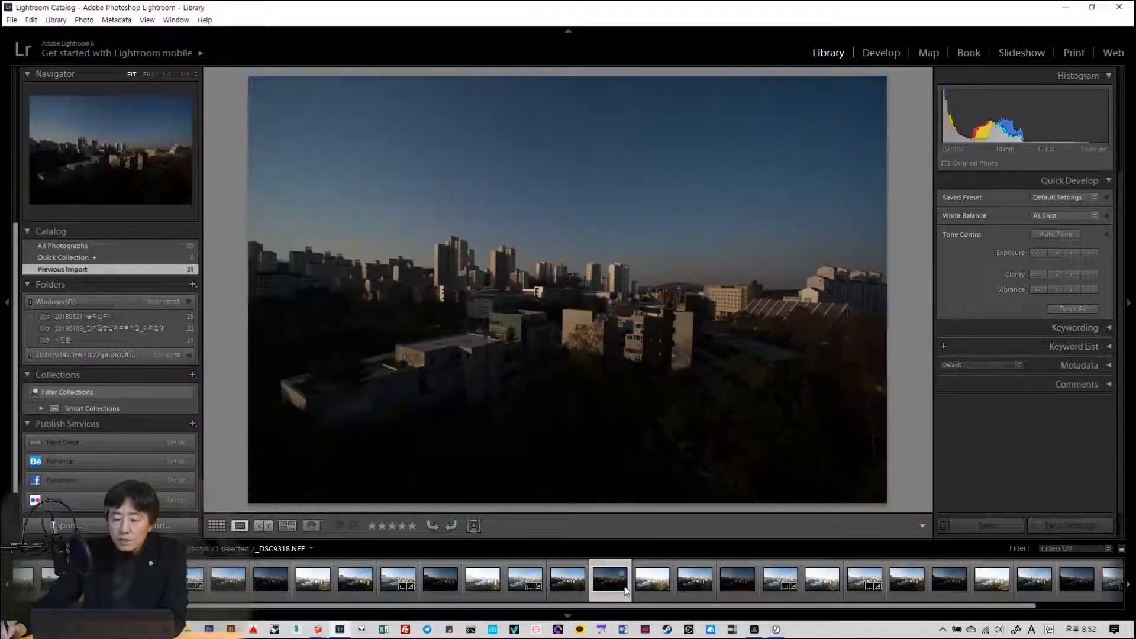
click(654, 589)
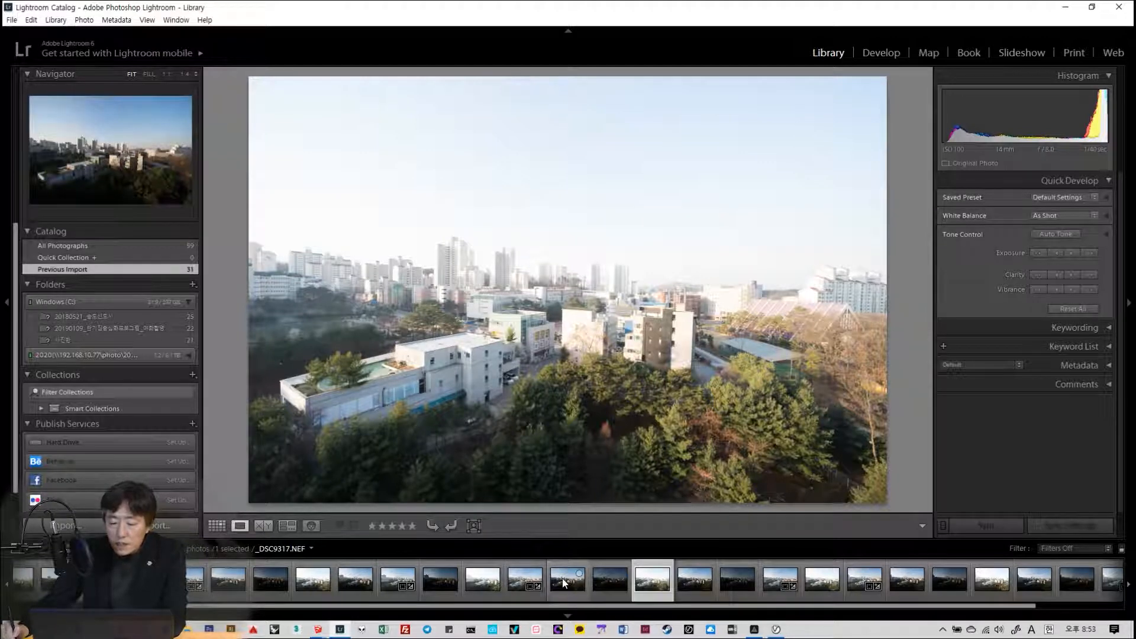
- Open the merged _DSC9317-HDR.dng and examine its shaded trees and the sky above the apartment blocks at 1:1, ending in the full-photo view
click(522, 582)
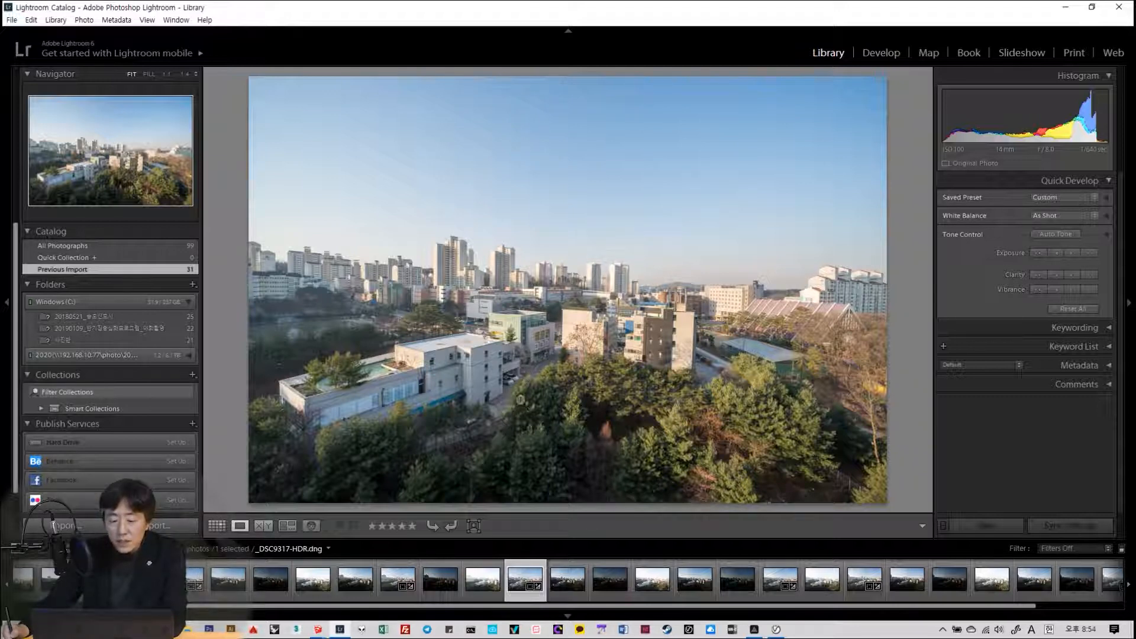
drag(561, 460, 587, 323)
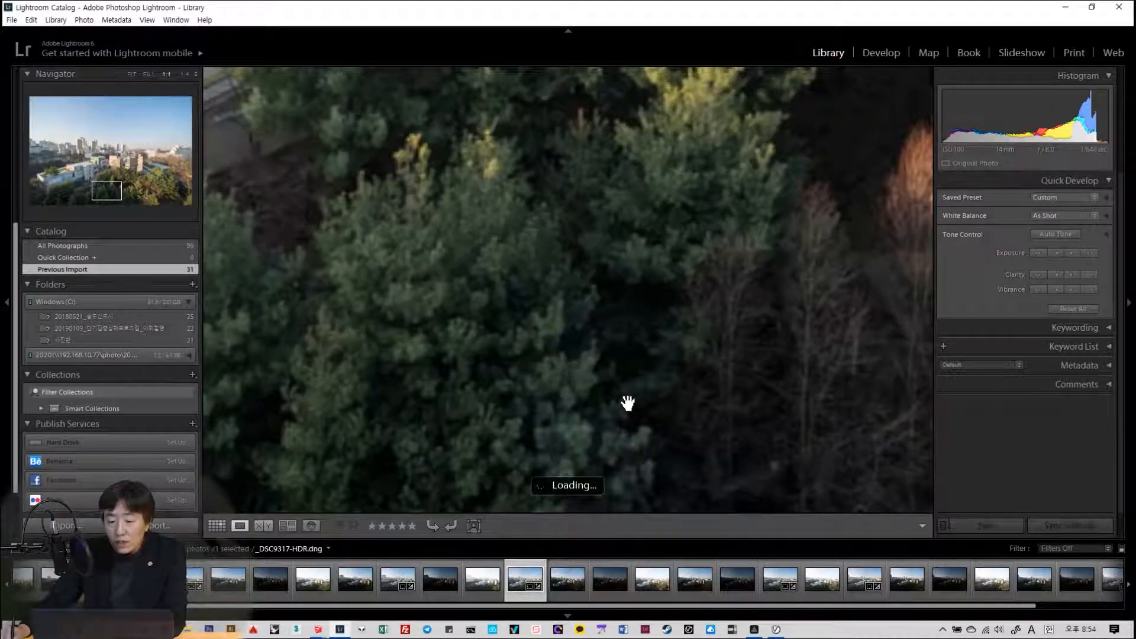
drag(629, 403, 546, 262)
click(598, 359)
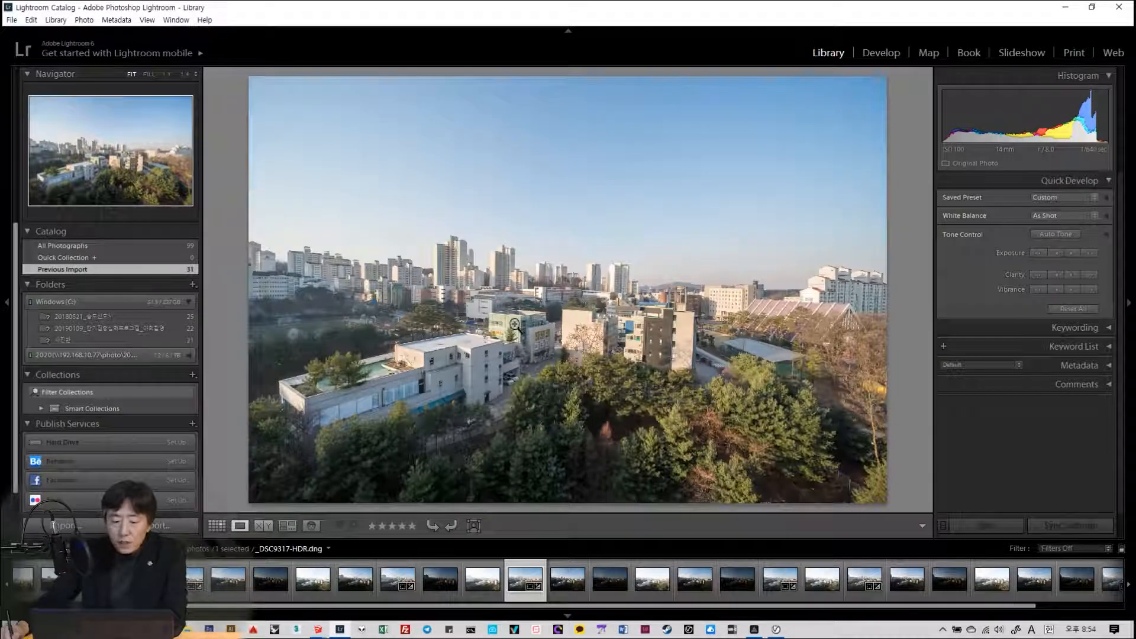
click(342, 238)
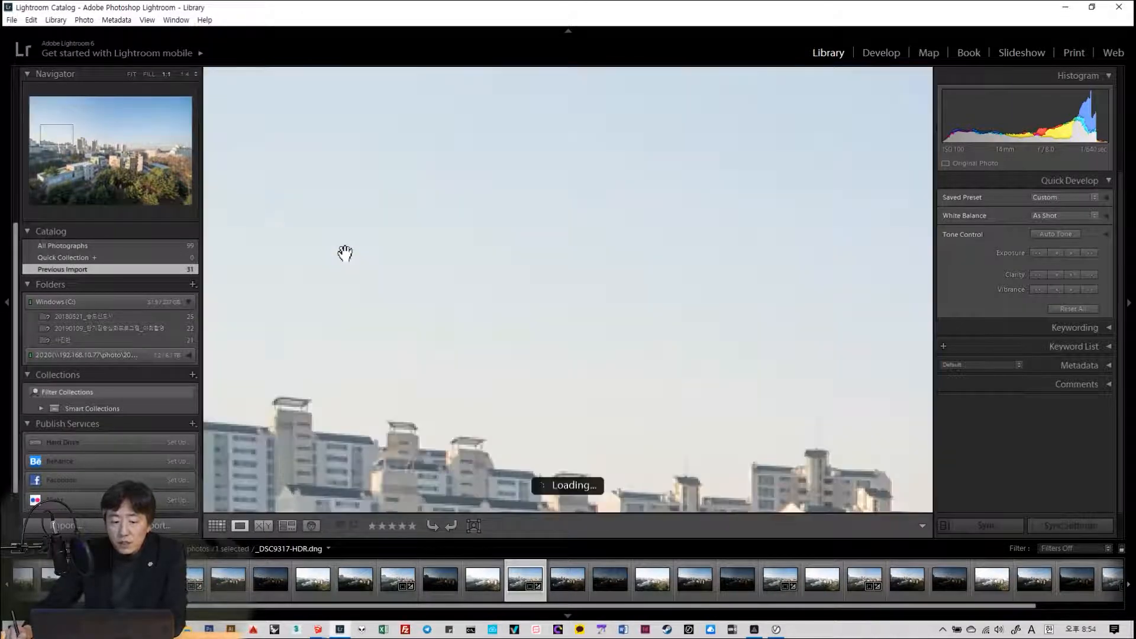
drag(507, 336, 399, 313)
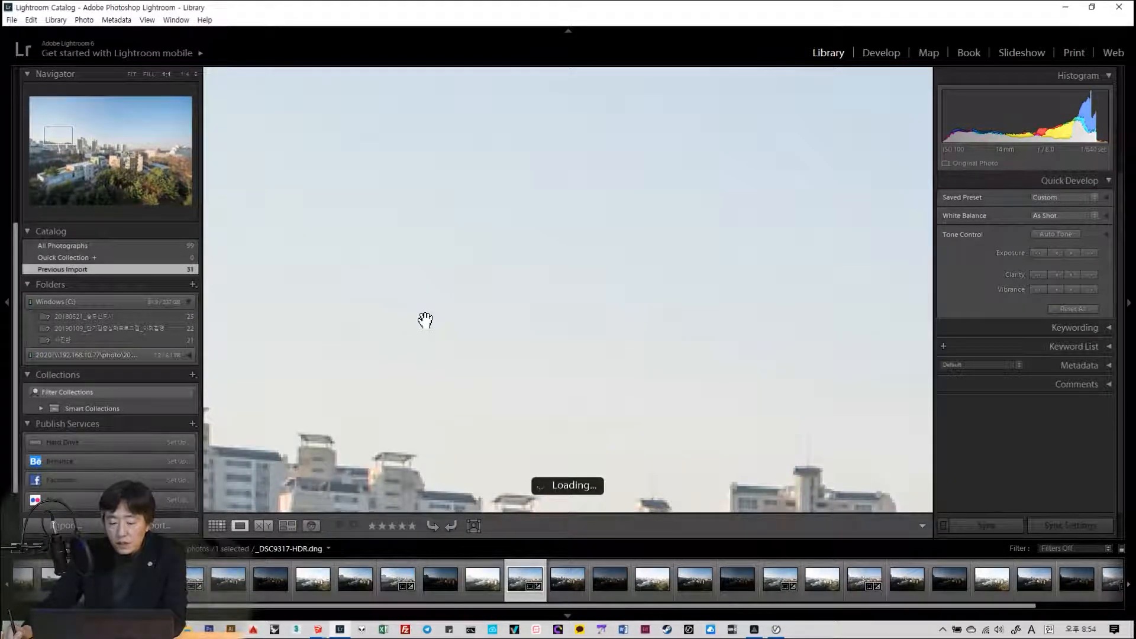
click(552, 340)
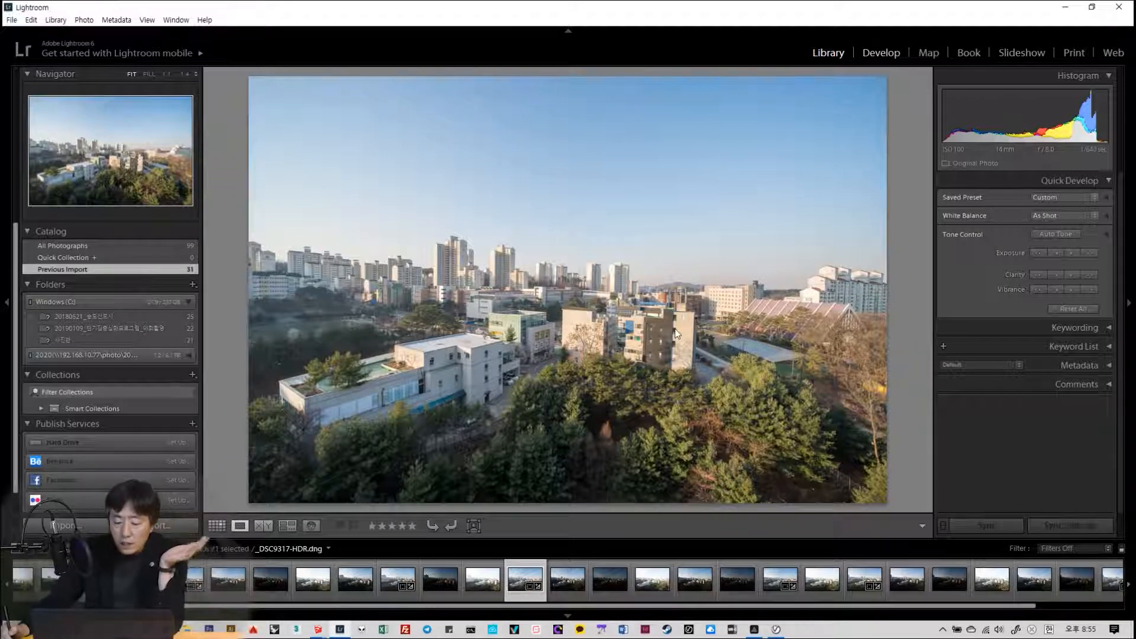
- Develop _DSC9317-HDR.dng with Exposure +2.86, Shadows +100 and Whites -100
key(d)
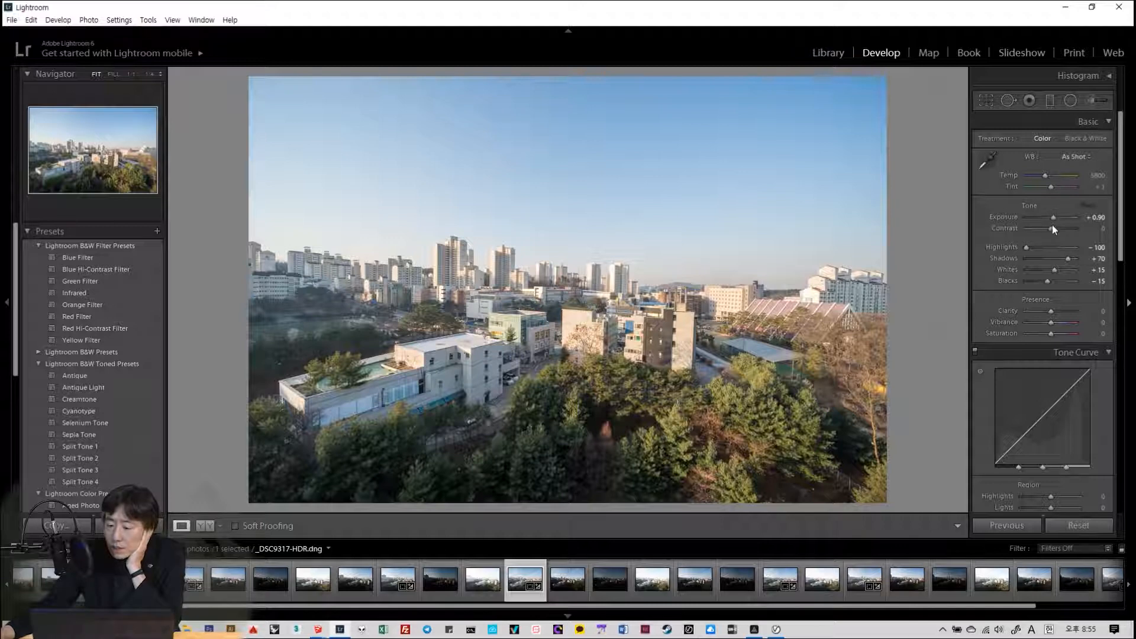
drag(1054, 218, 1062, 219)
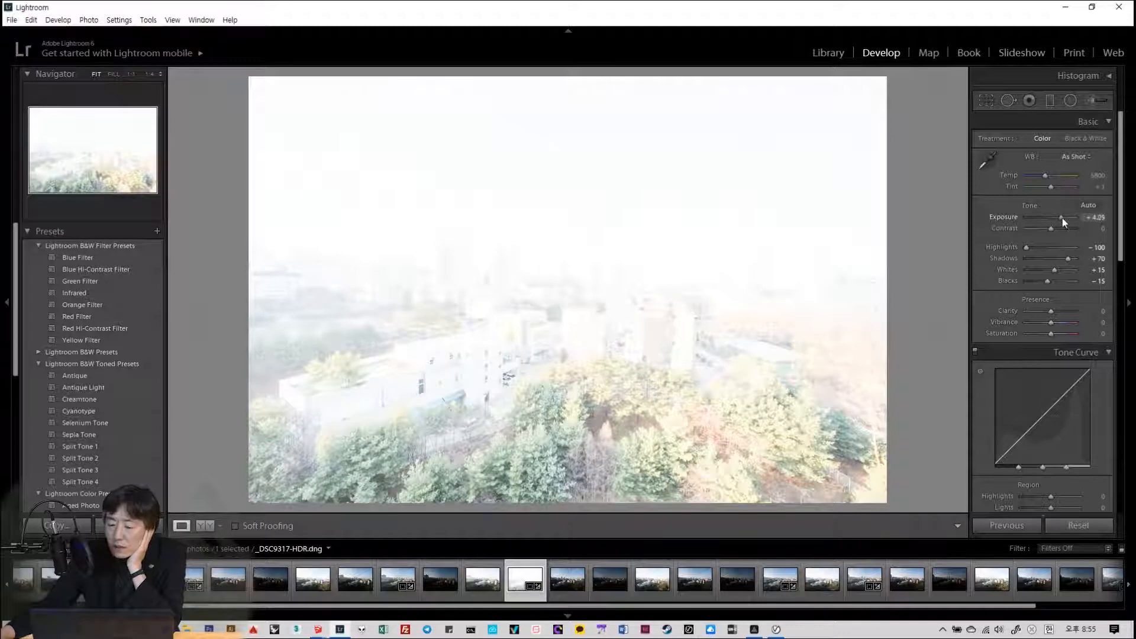
mouse_move(1063, 218)
mouse_down()
mouse_move(1046, 218)
mouse_move(1059, 218)
mouse_up()
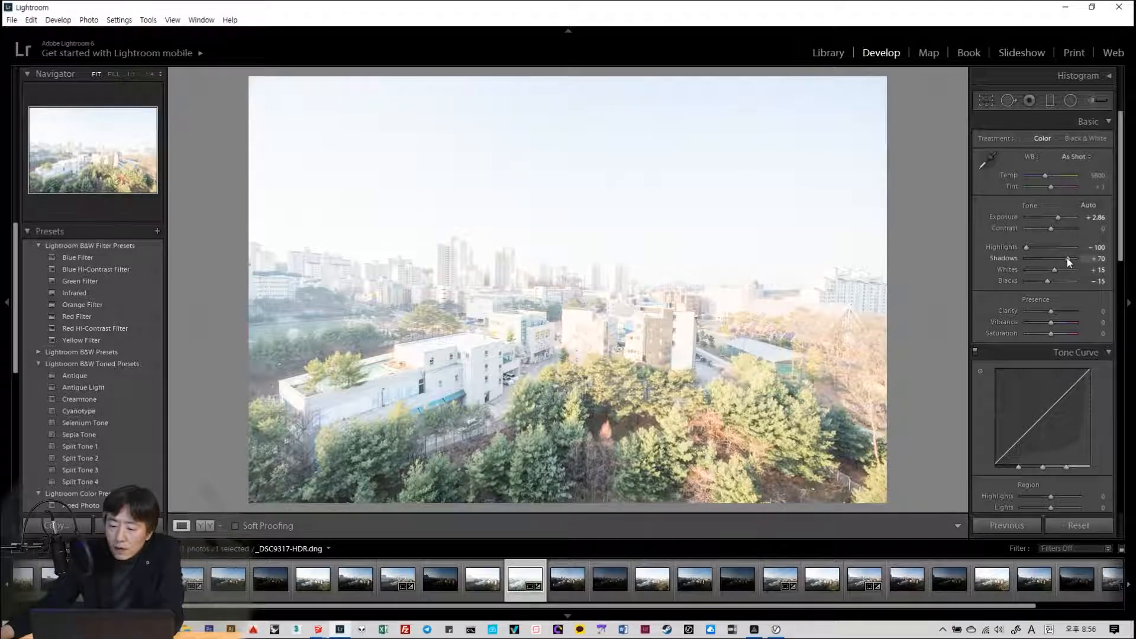
drag(1067, 258, 1011, 273)
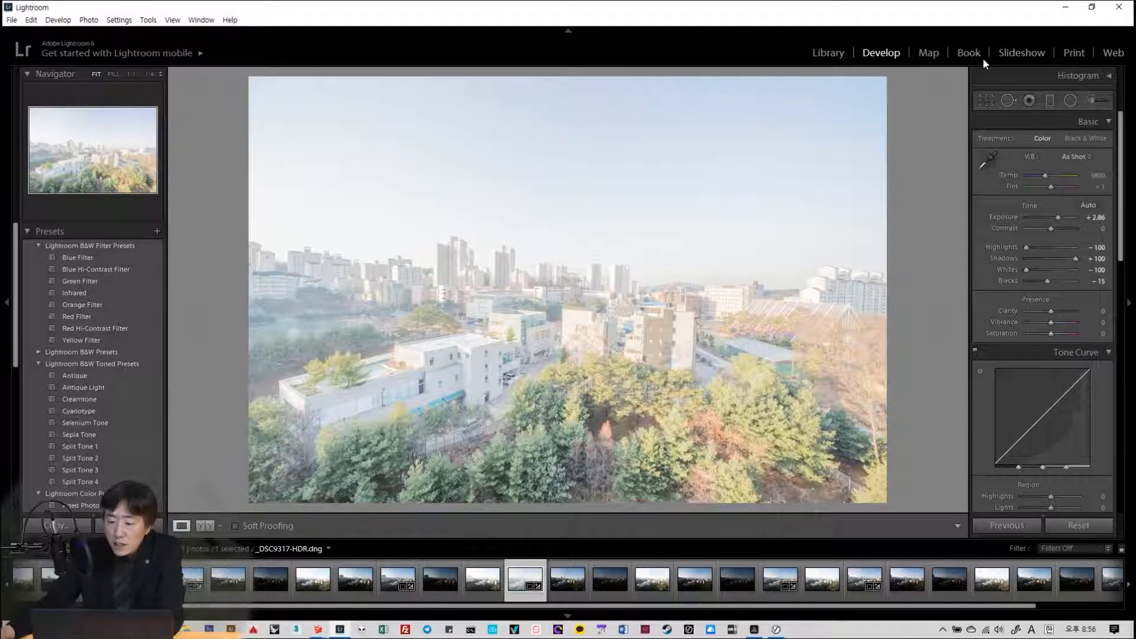
- Switch to Photoshop, glance at Untitled-2, and retrace the house's roof, walls and window in Untitled-1, adding lines running outward from the window
click(1067, 7)
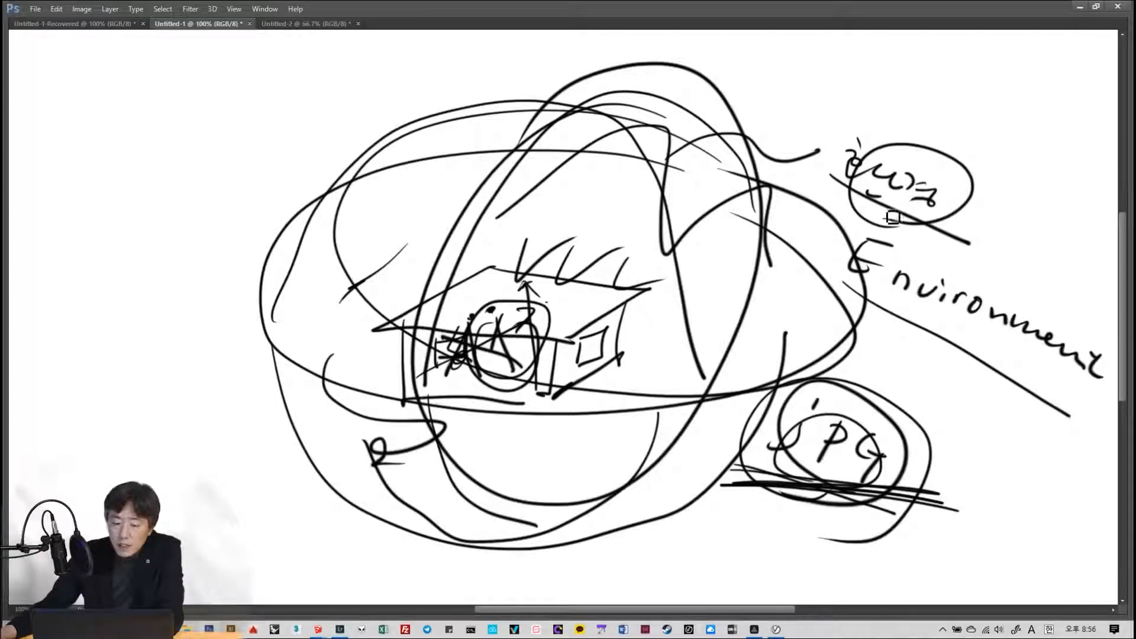
click(352, 24)
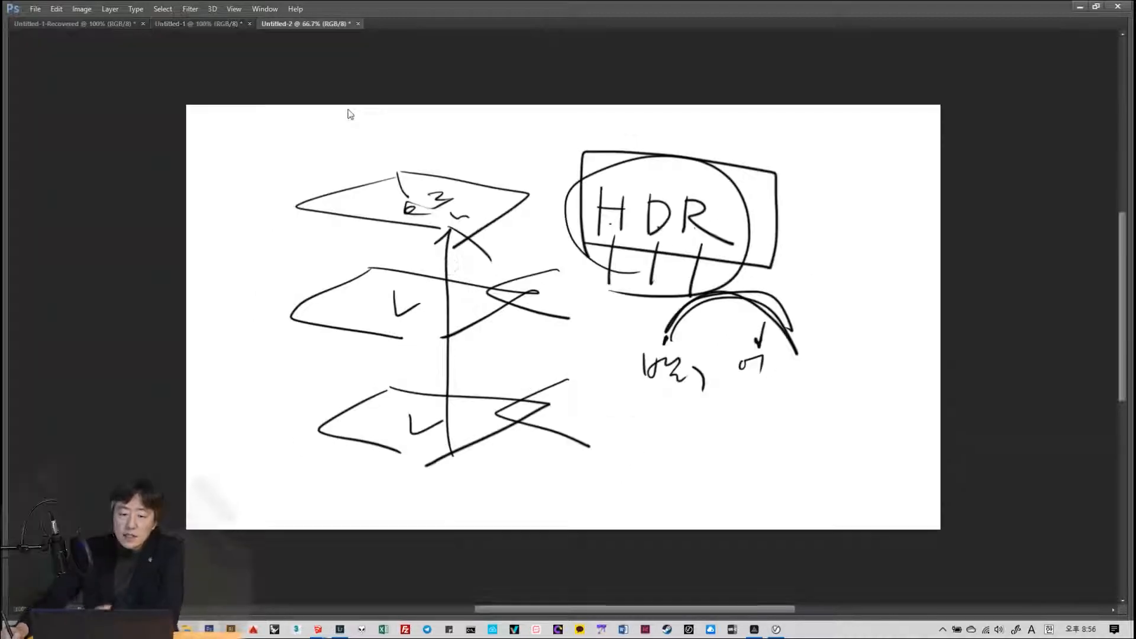
click(217, 23)
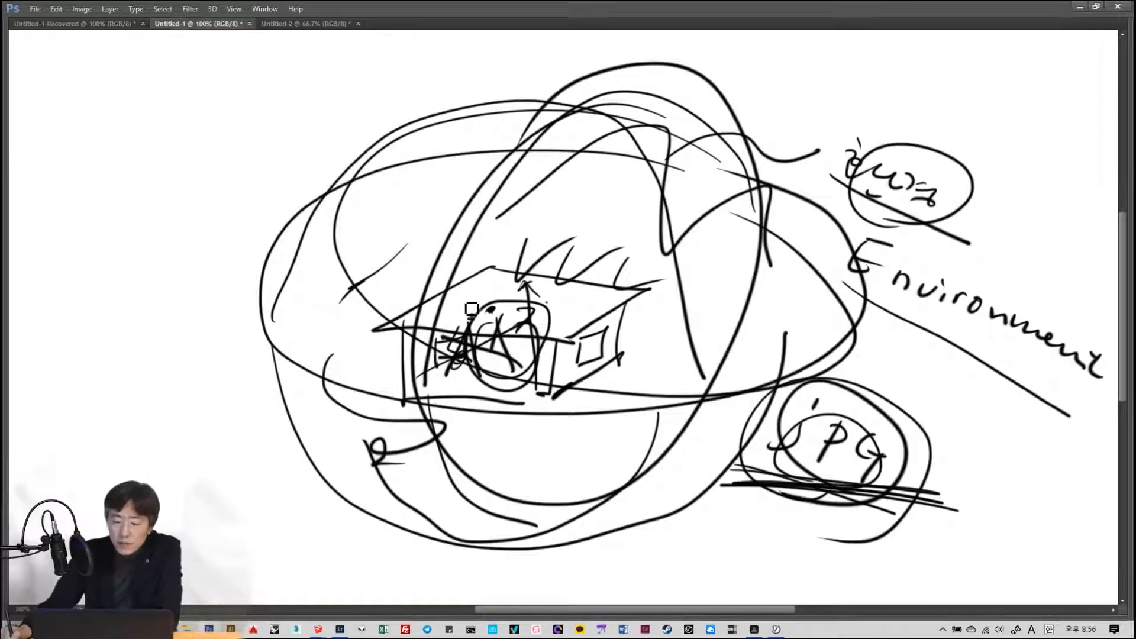
mouse_move(496, 269)
mouse_down()
mouse_move(401, 315)
mouse_move(562, 344)
mouse_move(523, 339)
mouse_up()
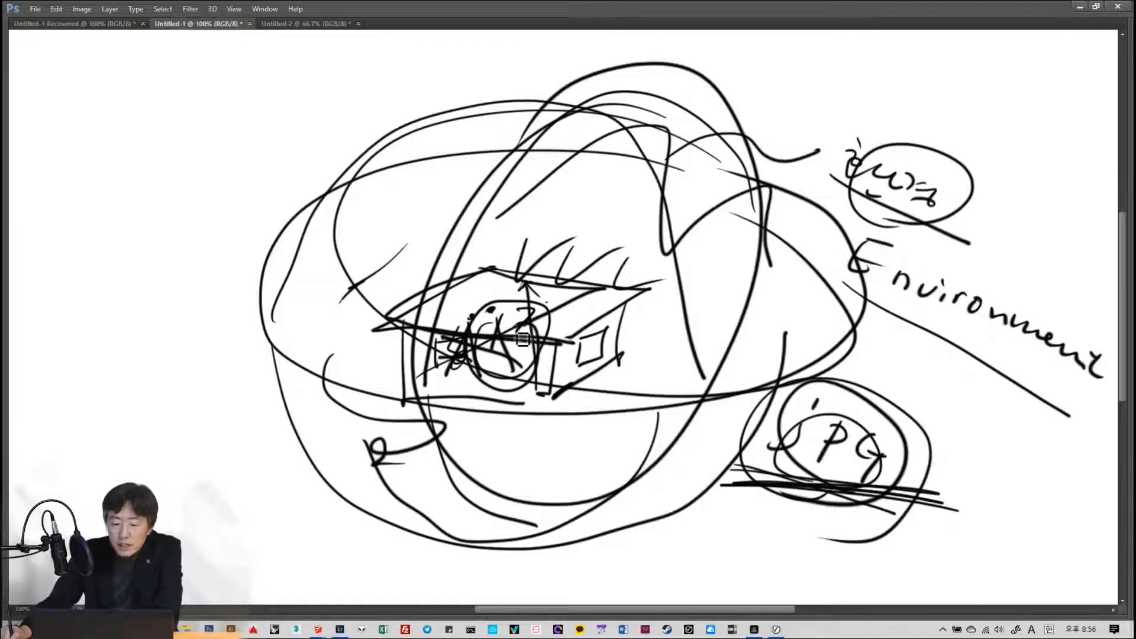
mouse_move(433, 313)
mouse_down()
mouse_move(432, 391)
mouse_move(541, 352)
mouse_up()
mouse_move(612, 311)
mouse_down()
mouse_move(606, 384)
mouse_move(560, 392)
mouse_up()
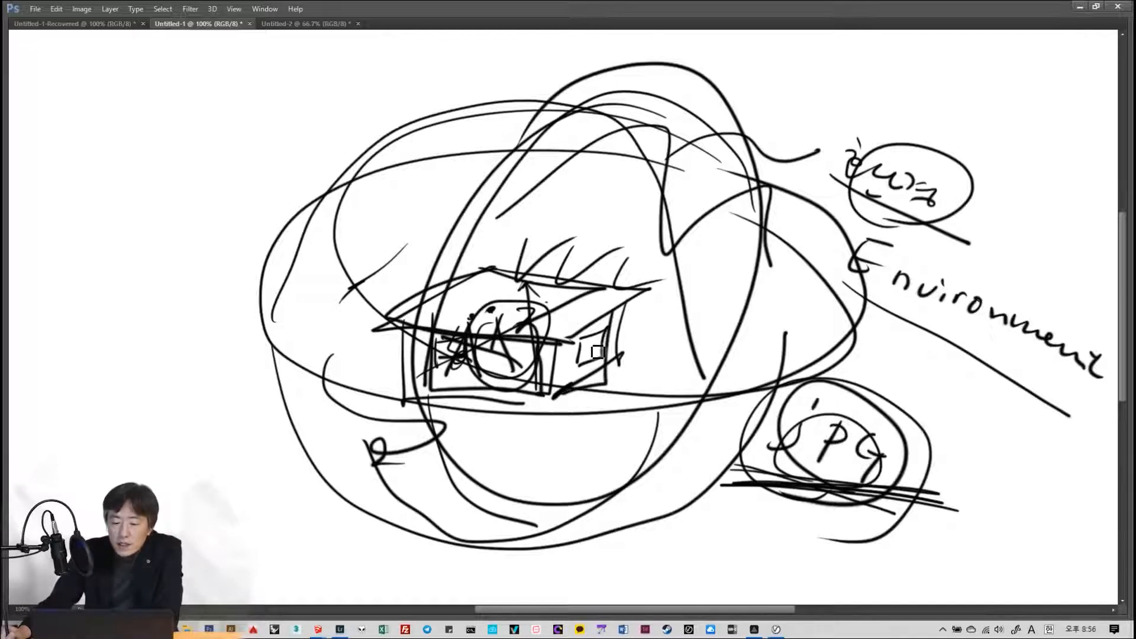
mouse_move(583, 344)
mouse_down()
mouse_move(729, 324)
mouse_move(655, 482)
mouse_up()
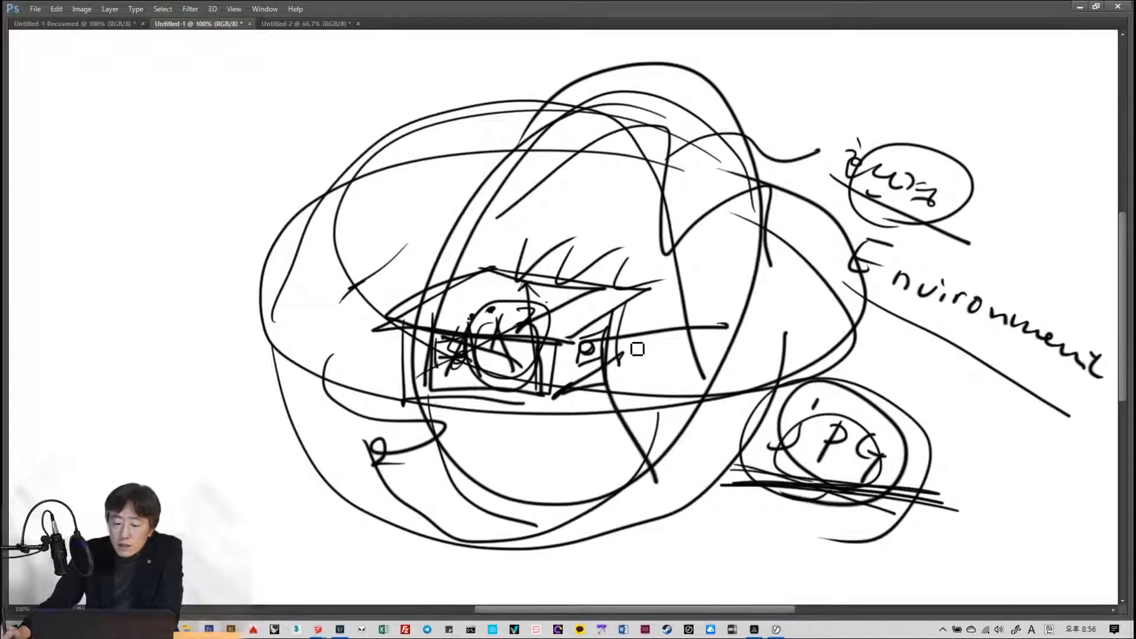
drag(808, 347, 364, 354)
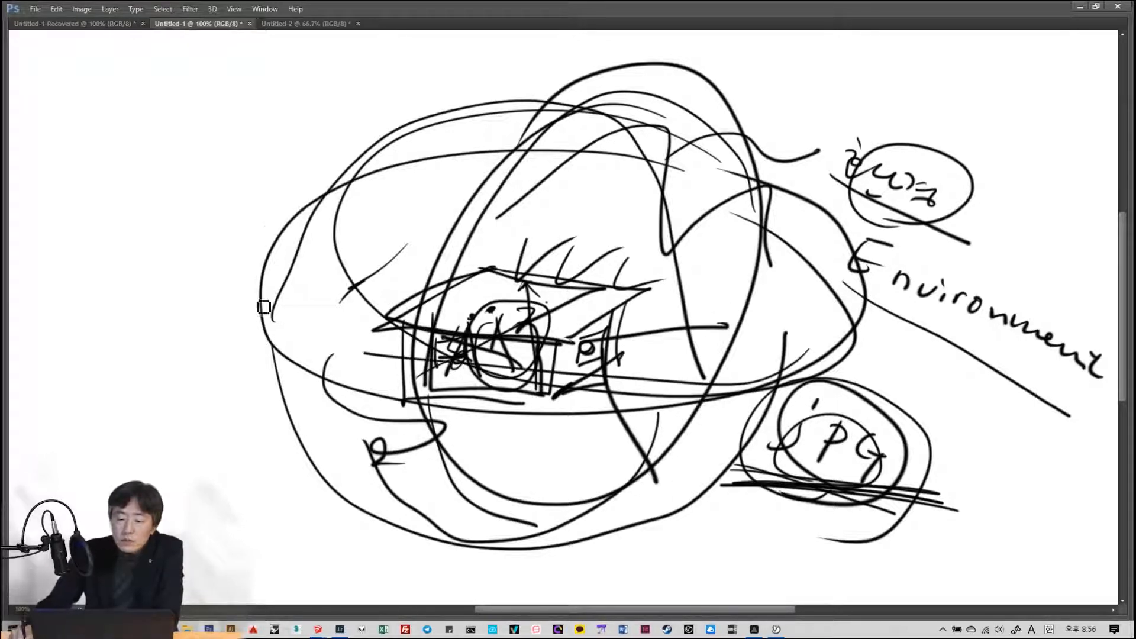
- Retrace the sphere enclosing the house, write the circled labels HDR and Sphere beside it, and add a check mark on its upper edge
mouse_move(264, 307)
mouse_down()
mouse_move(847, 331)
mouse_move(697, 183)
mouse_move(561, 556)
mouse_move(593, 77)
mouse_move(696, 72)
mouse_up()
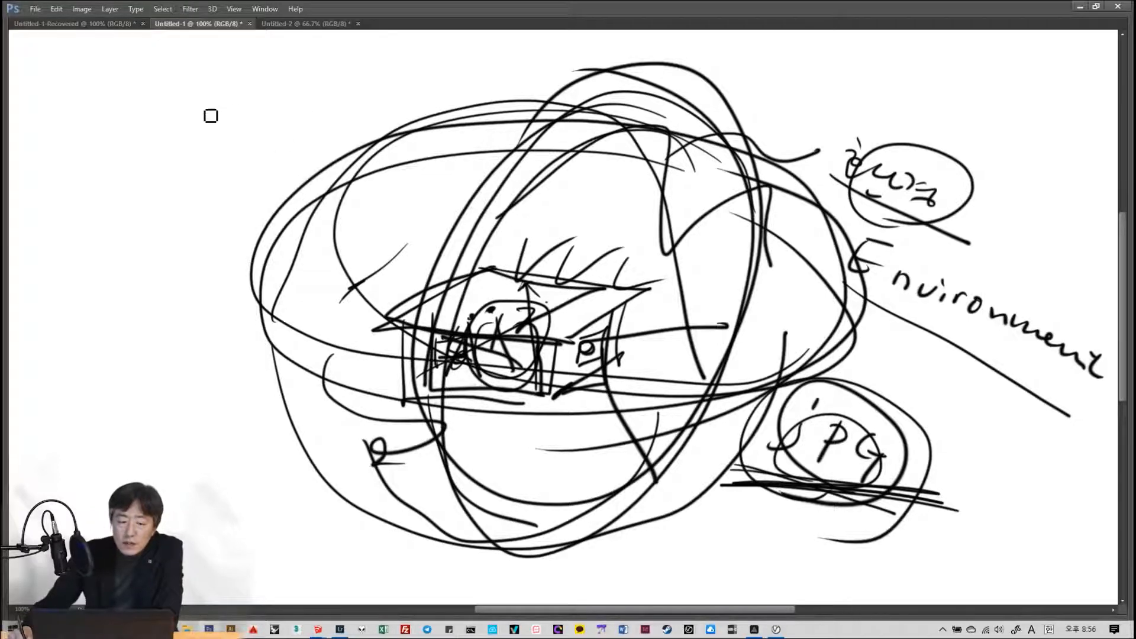
mouse_move(202, 107)
mouse_down()
mouse_move(233, 144)
mouse_move(264, 144)
mouse_move(300, 112)
mouse_move(308, 135)
mouse_up()
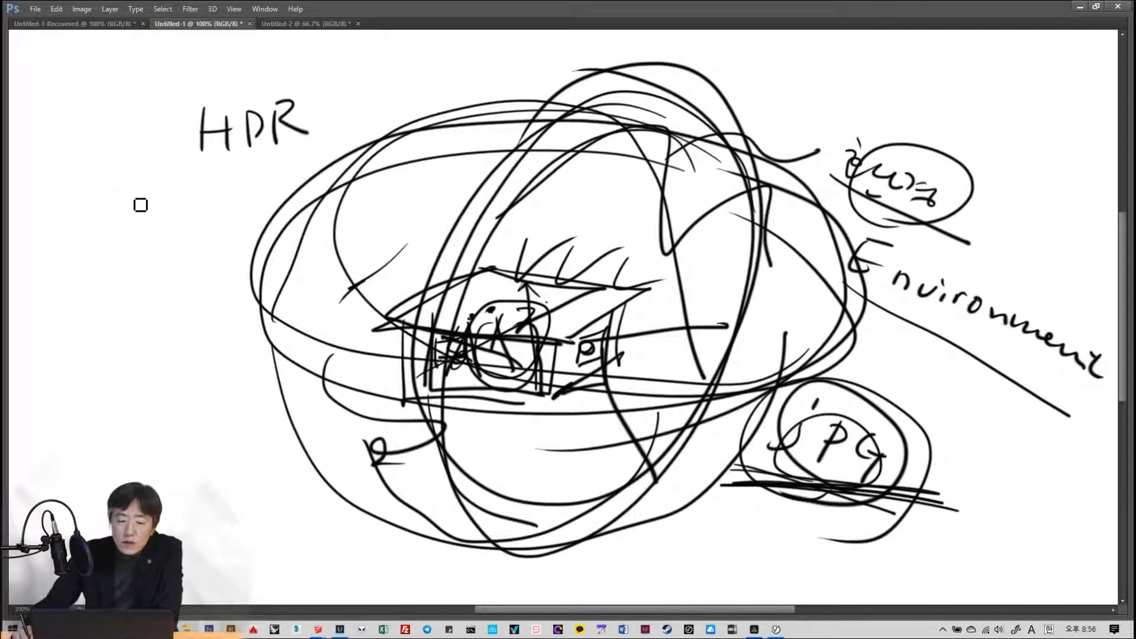
mouse_move(148, 198)
mouse_down()
mouse_move(131, 214)
mouse_move(216, 223)
mouse_move(248, 188)
mouse_move(261, 223)
mouse_move(193, 258)
mouse_move(270, 232)
mouse_up()
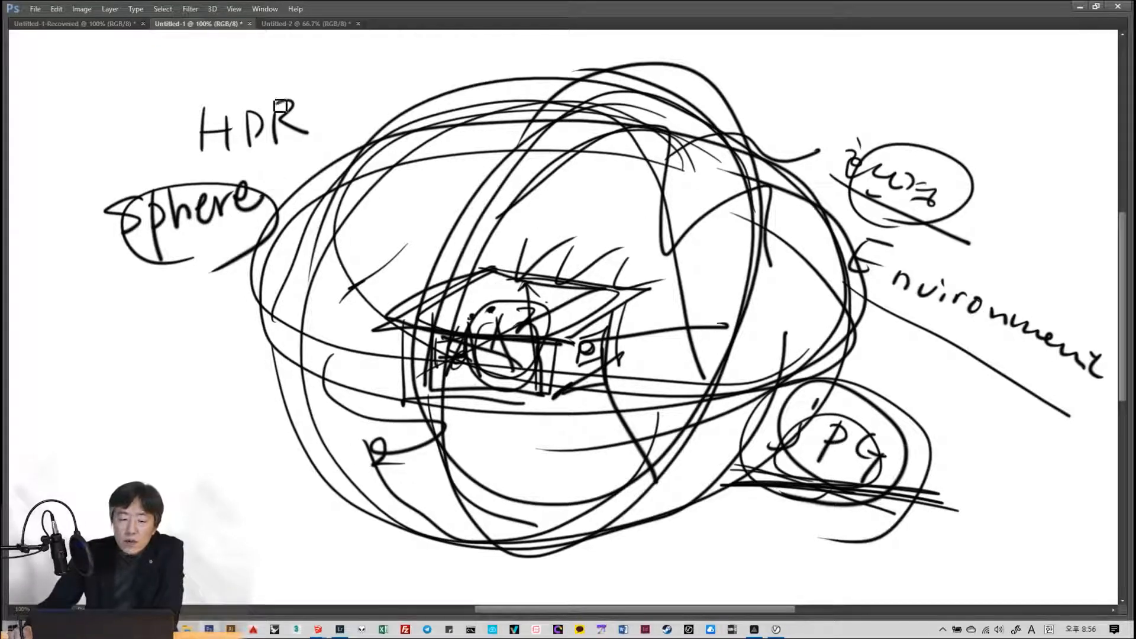
mouse_move(280, 105)
mouse_down()
mouse_move(260, 175)
mouse_move(305, 95)
mouse_up()
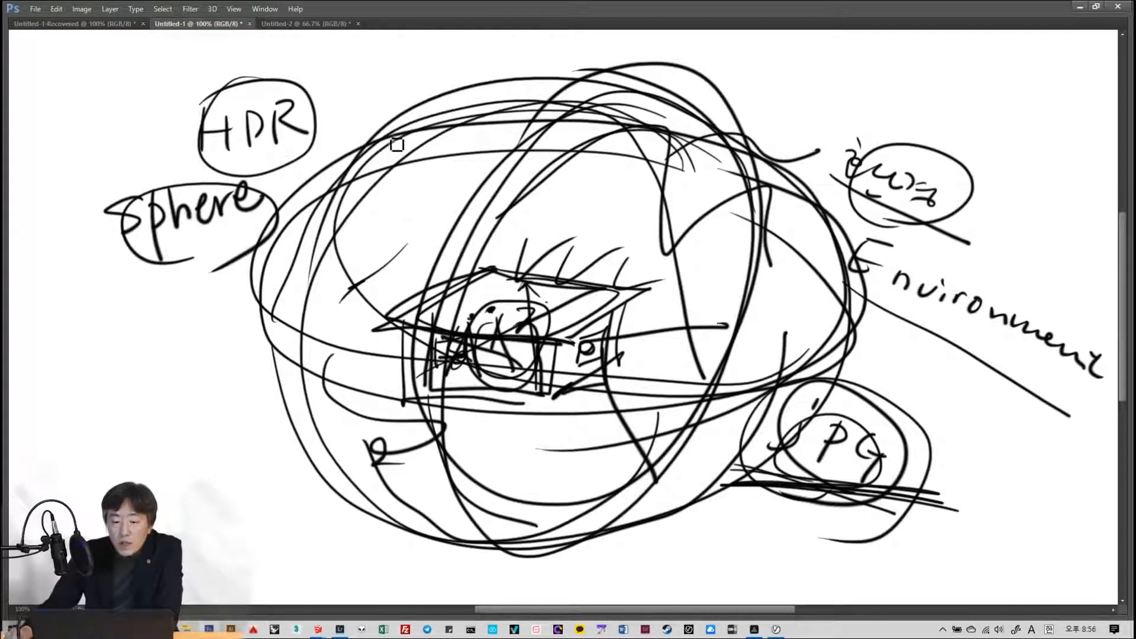
drag(385, 95, 459, 81)
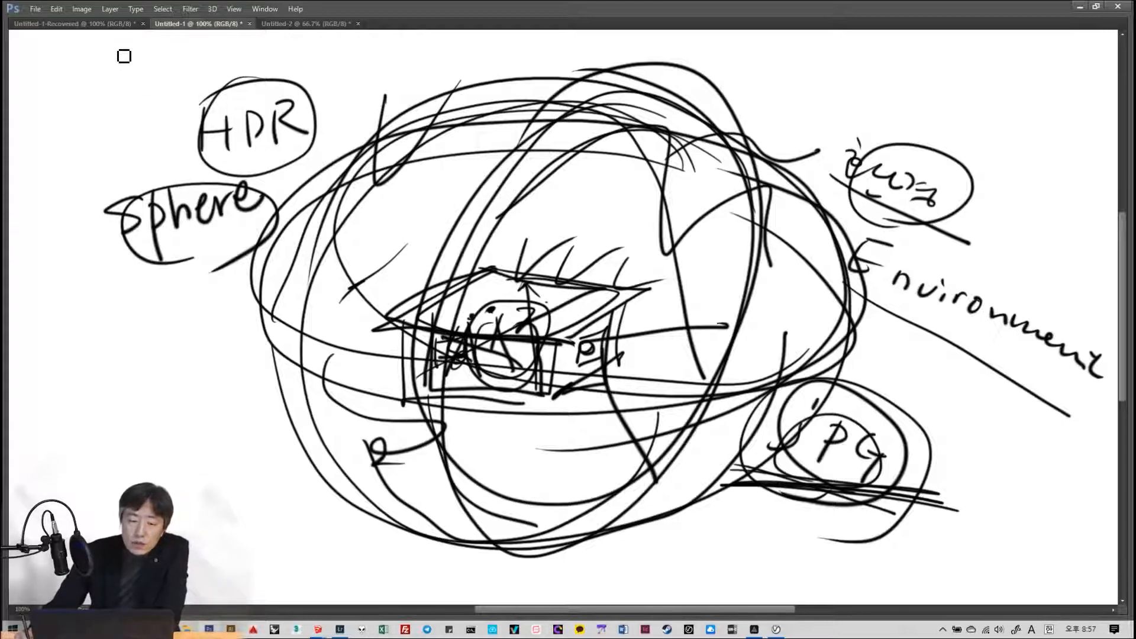
- Open the Untitled-1-Recovered room sketch and draw a window band widening toward the viewer on the right wall
click(111, 24)
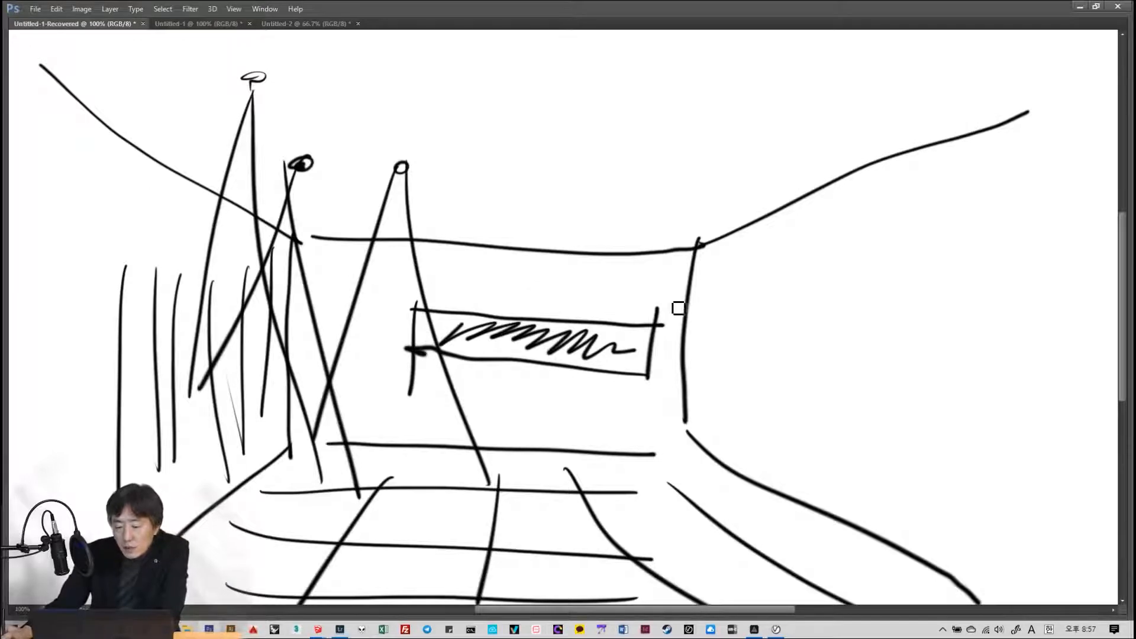
mouse_move(676, 314)
mouse_down()
mouse_move(743, 304)
mouse_move(851, 393)
mouse_move(668, 356)
mouse_up()
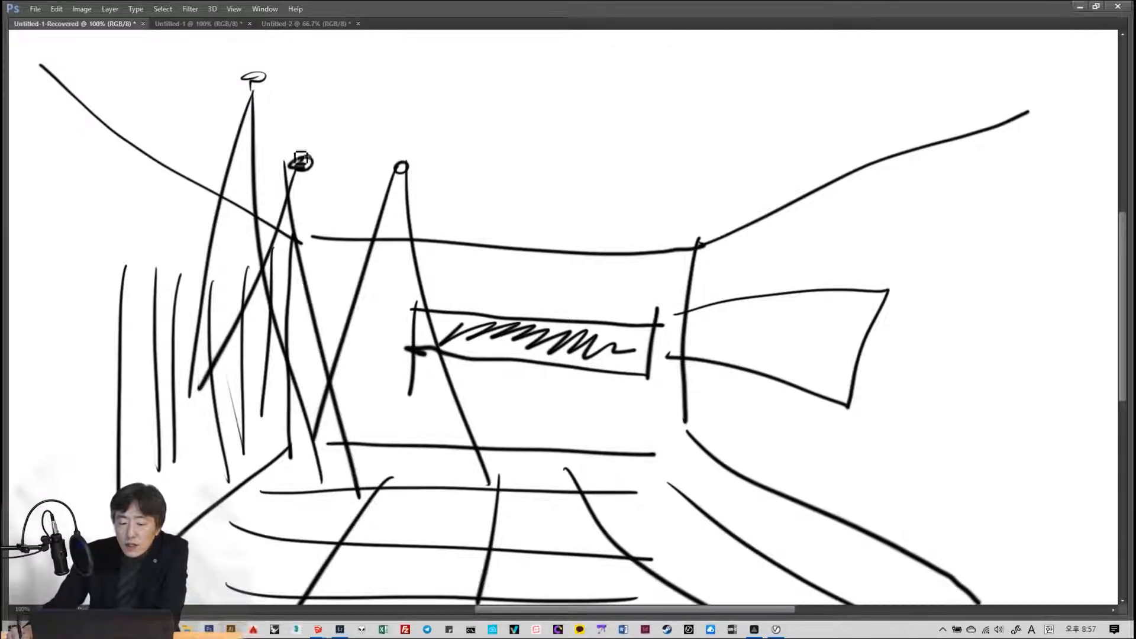
mouse_move(617, 136)
mouse_down()
mouse_move(304, 185)
mouse_move(789, 408)
mouse_move(534, 131)
mouse_up()
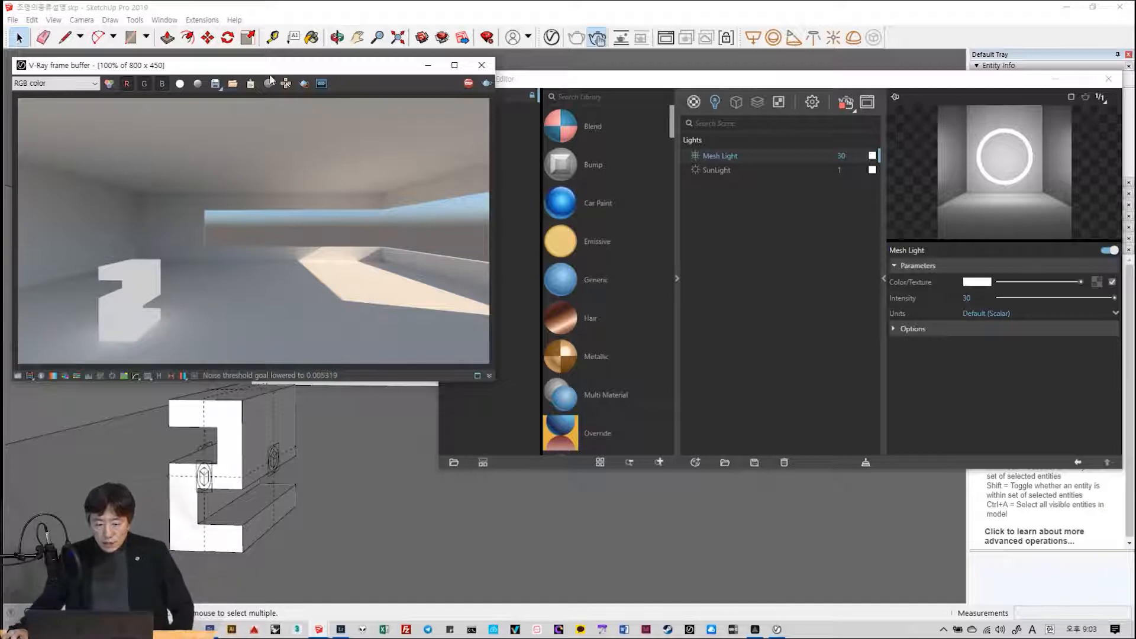
mouse_move(271, 70)
mouse_down()
mouse_move(296, 95)
mouse_move(285, 81)
mouse_up()
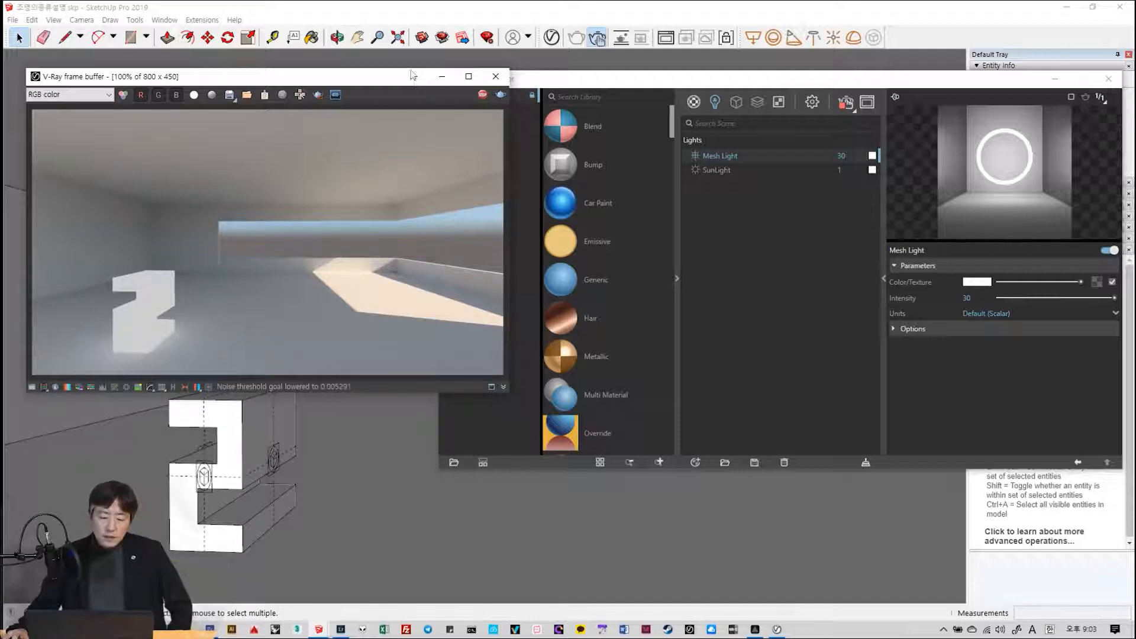
drag(415, 81, 412, 69)
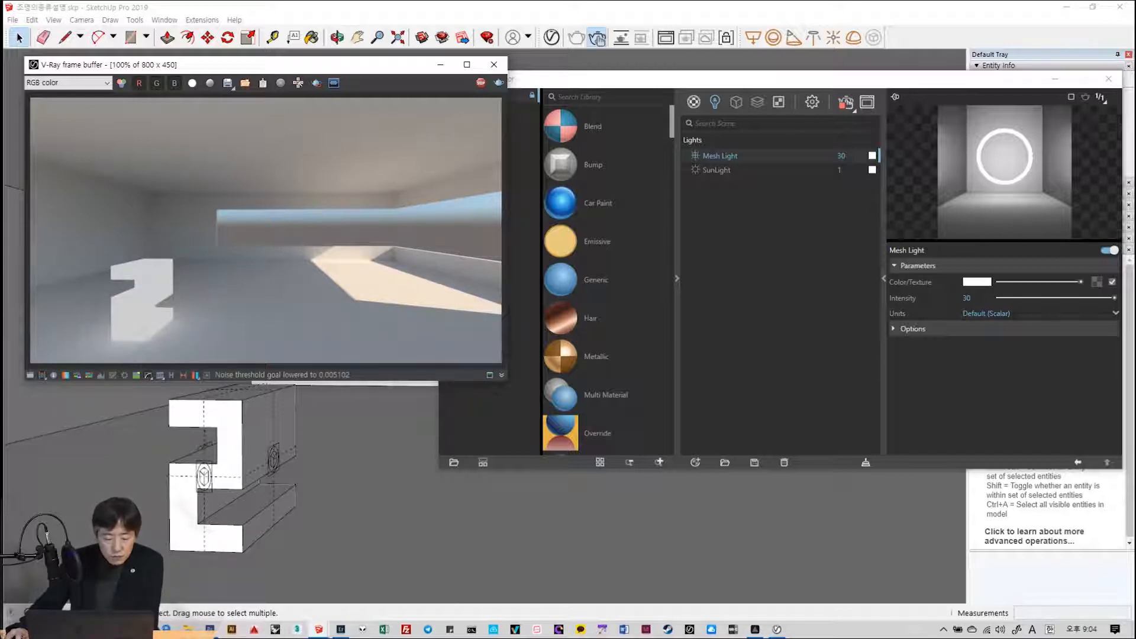
mouse_move(123, 630)
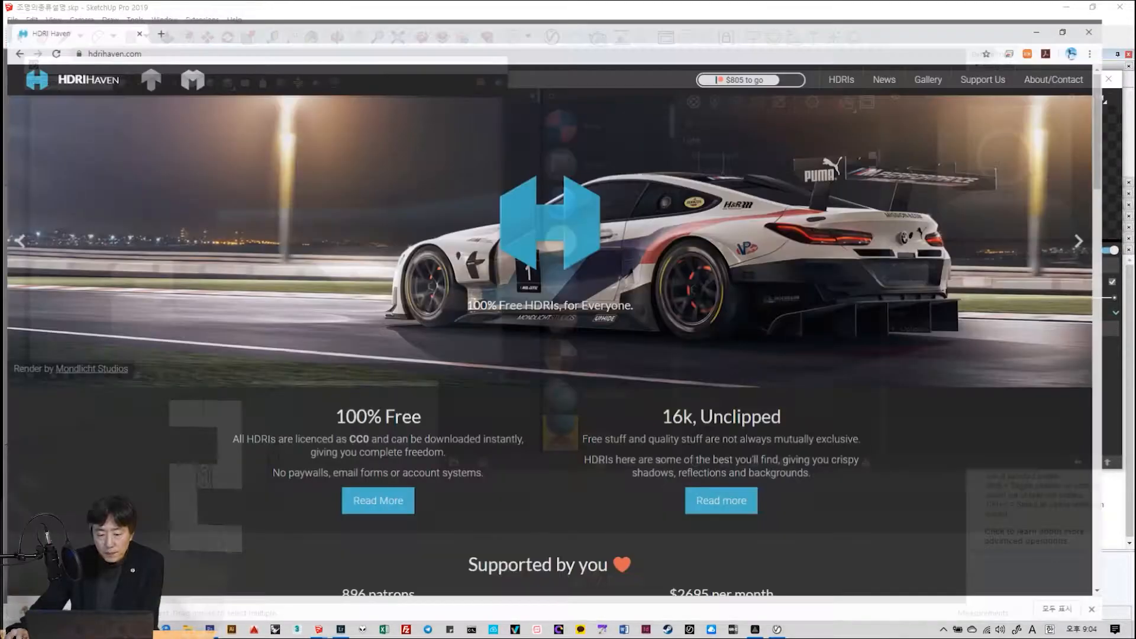
click(168, 577)
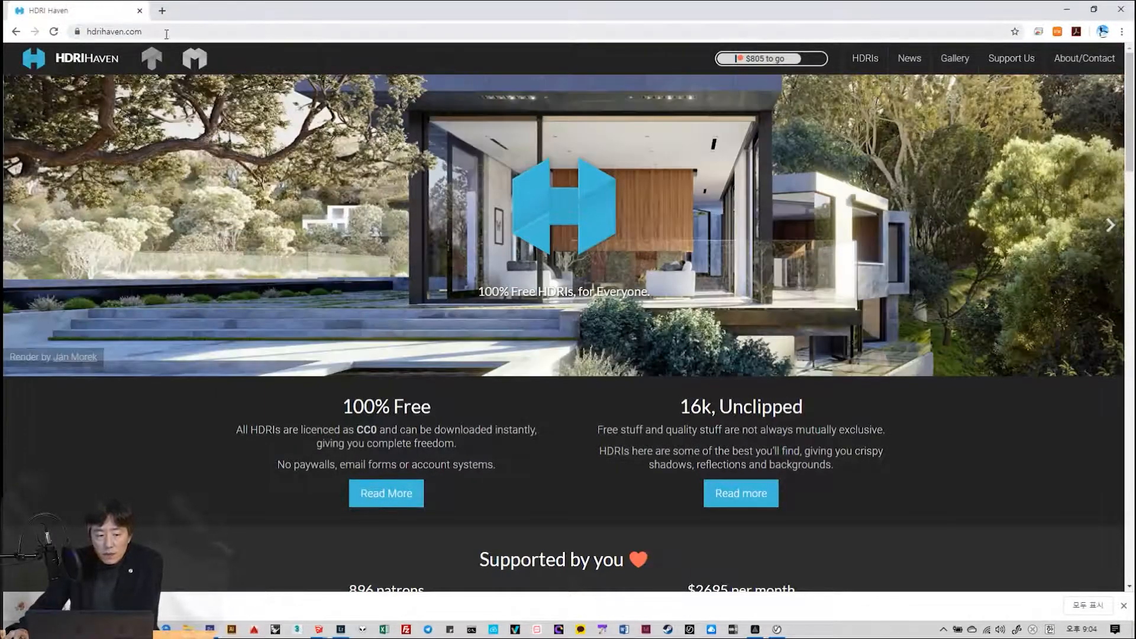
click(166, 33)
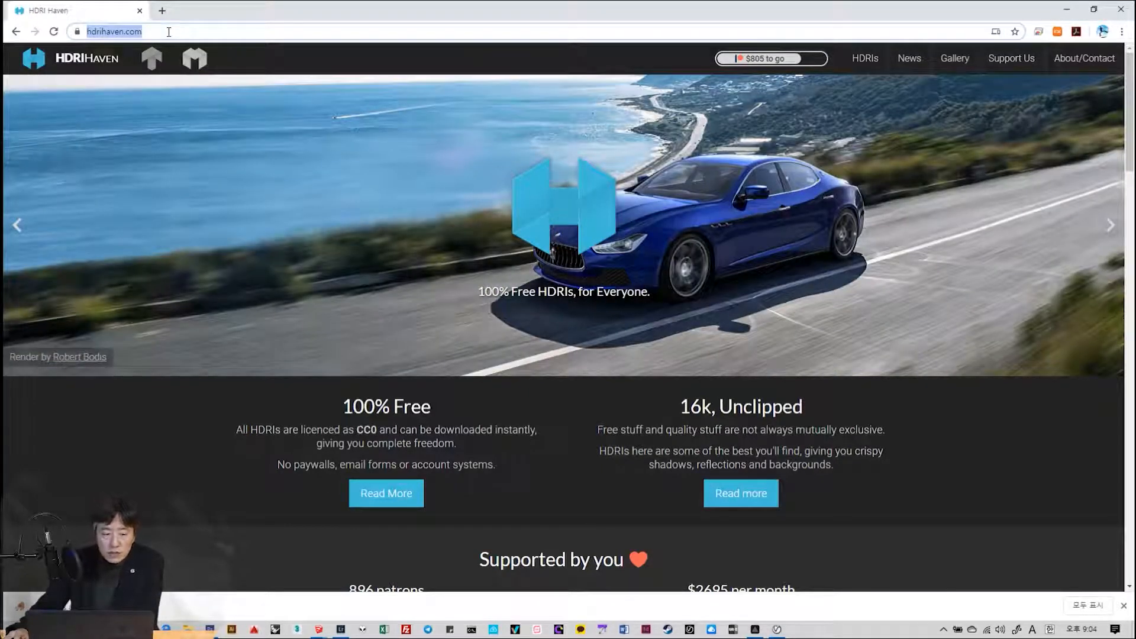
click(169, 31)
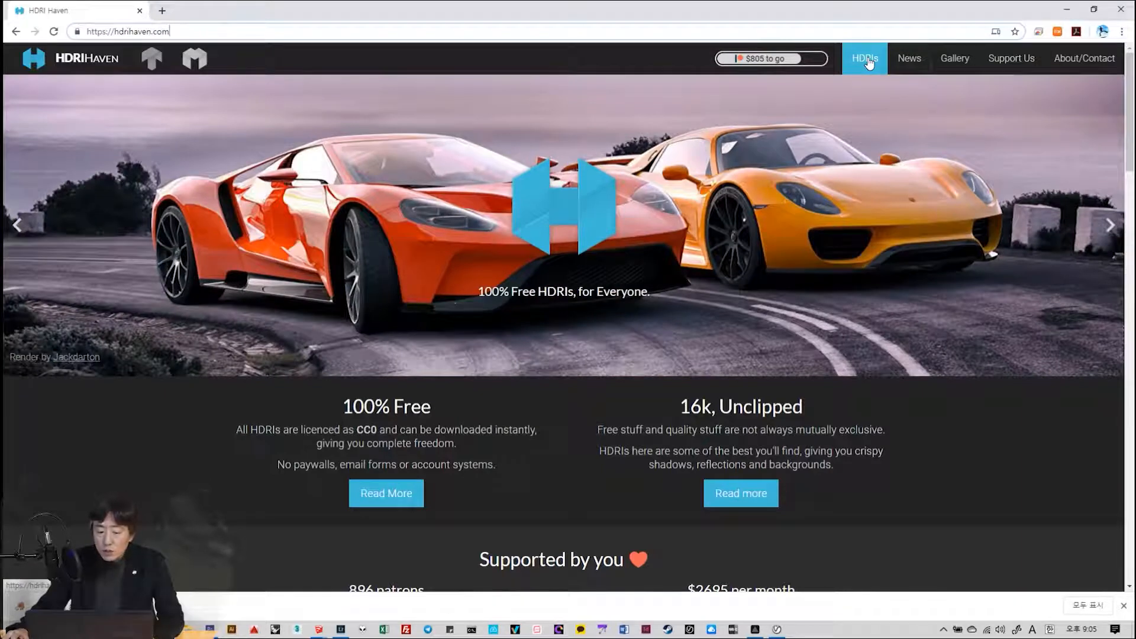
- Open HDRI Haven's HDRIs catalogue and browse the All HDRIs listing as far as the Rural Landscape row
click(866, 60)
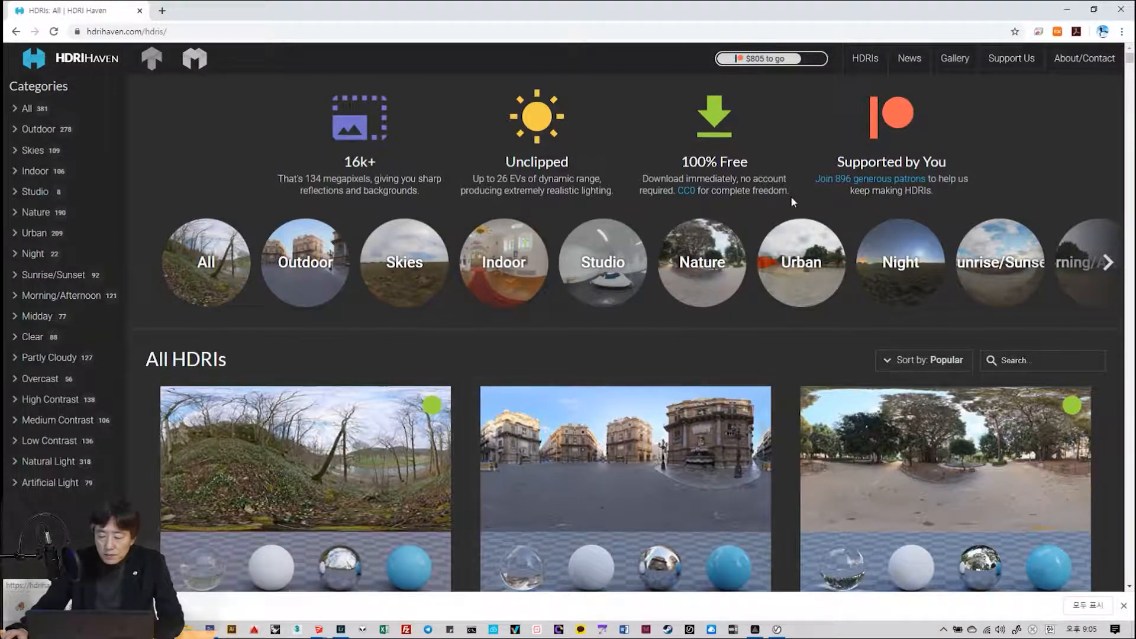
scroll(736, 323, down, 1)
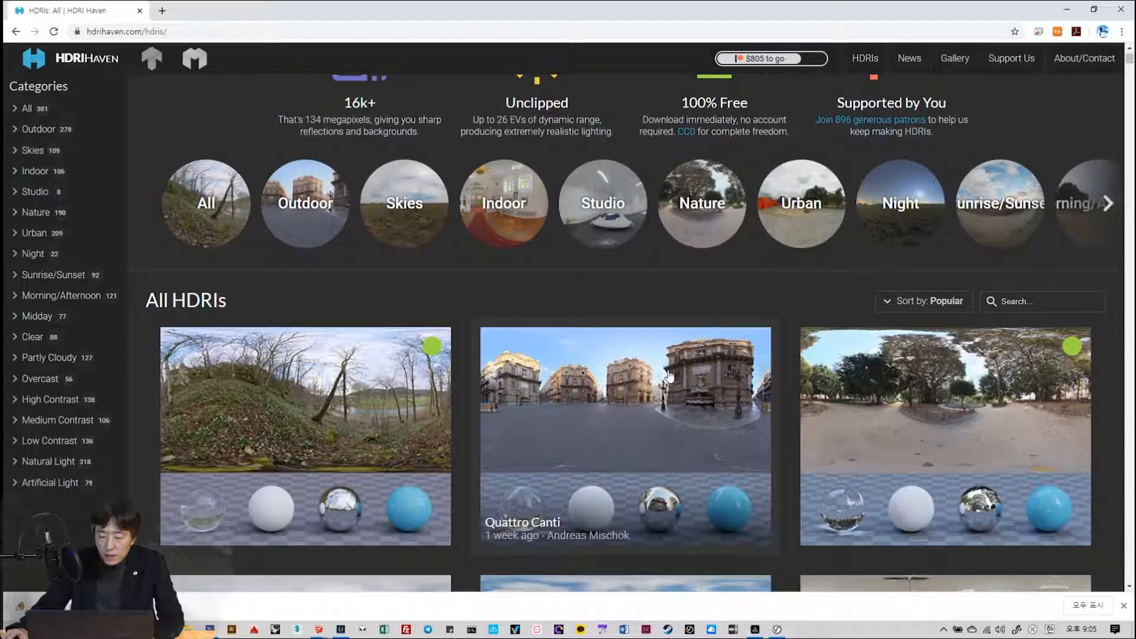
scroll(651, 346, down, 5)
scroll(828, 331, down, 1)
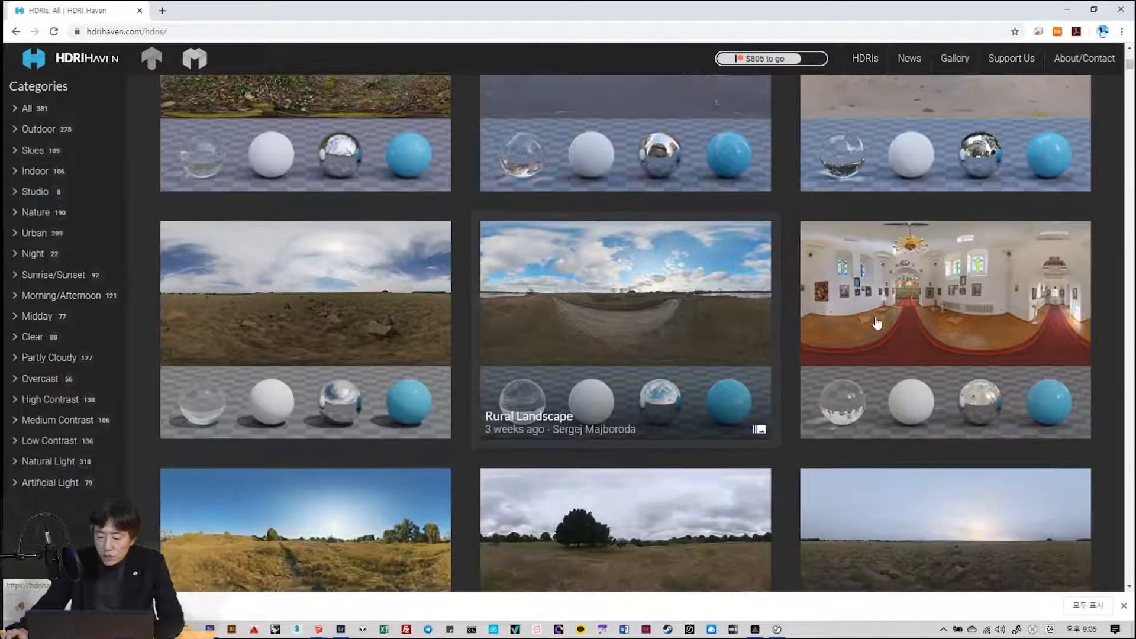
scroll(616, 290, down, 1)
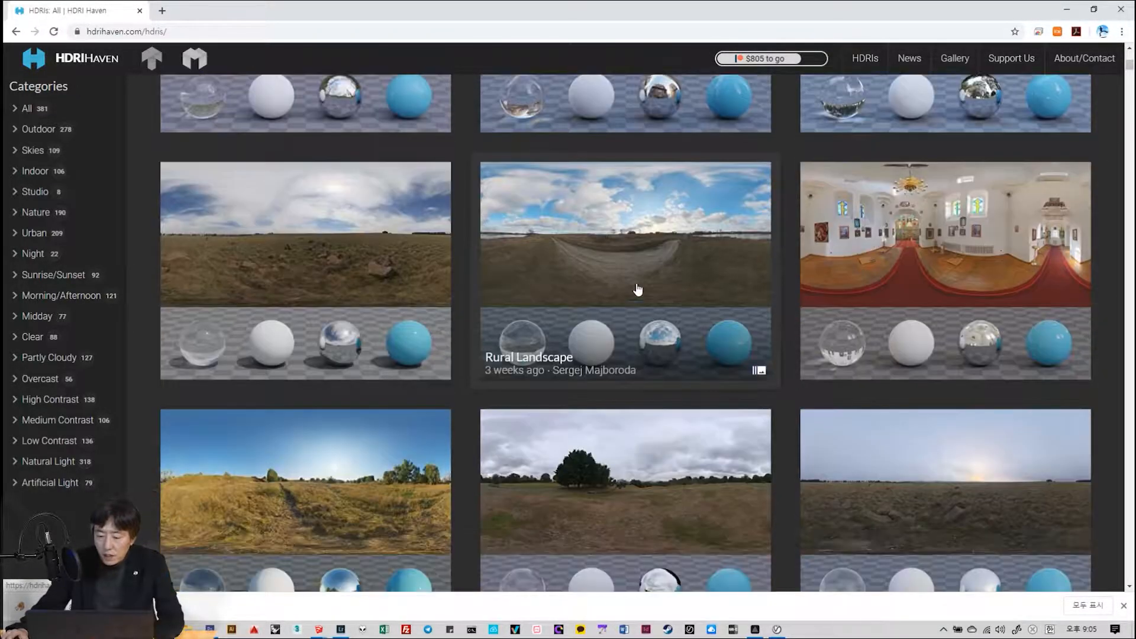
- Browse further through the All HDRIs listing and open the Kloppenheim 03 HDRI page
scroll(623, 259, down, 3)
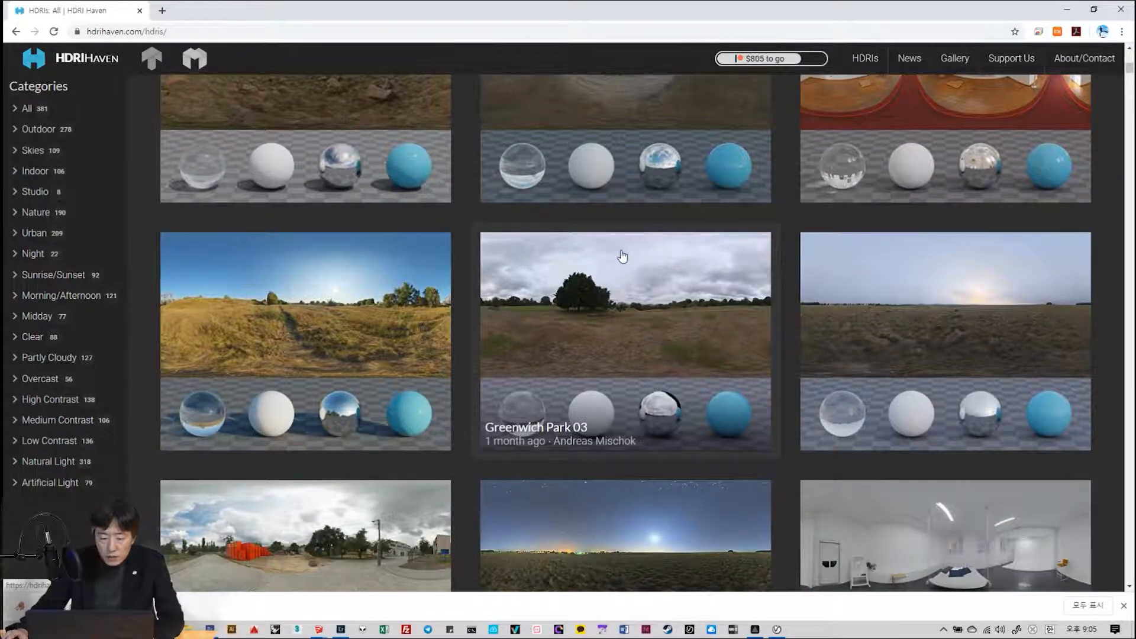
scroll(623, 259, down, 4)
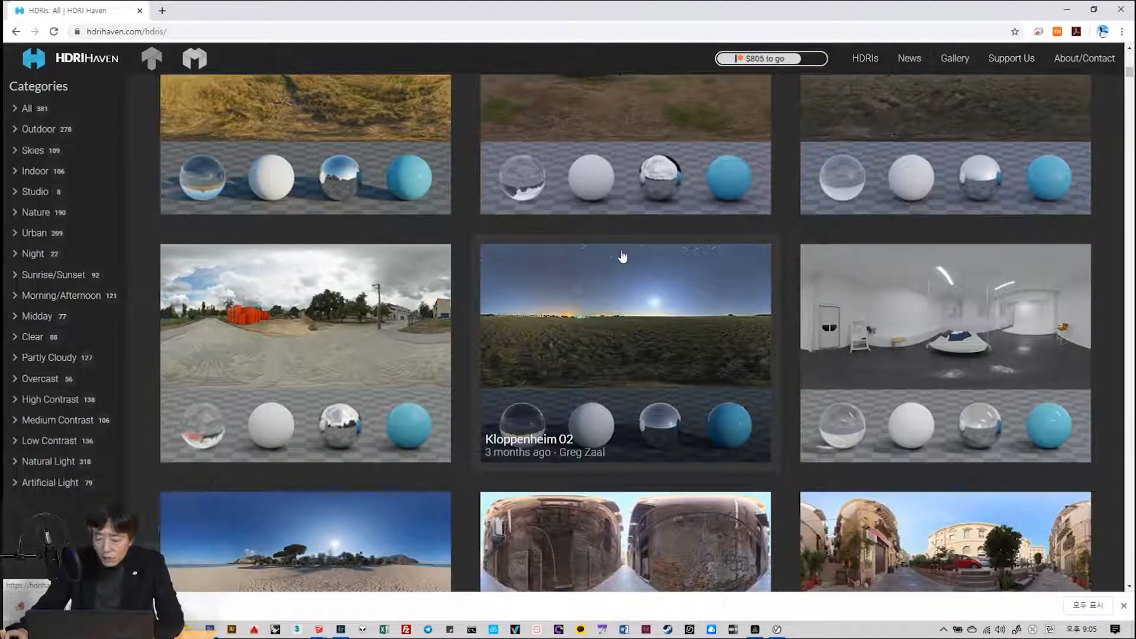
scroll(622, 256, up, 7)
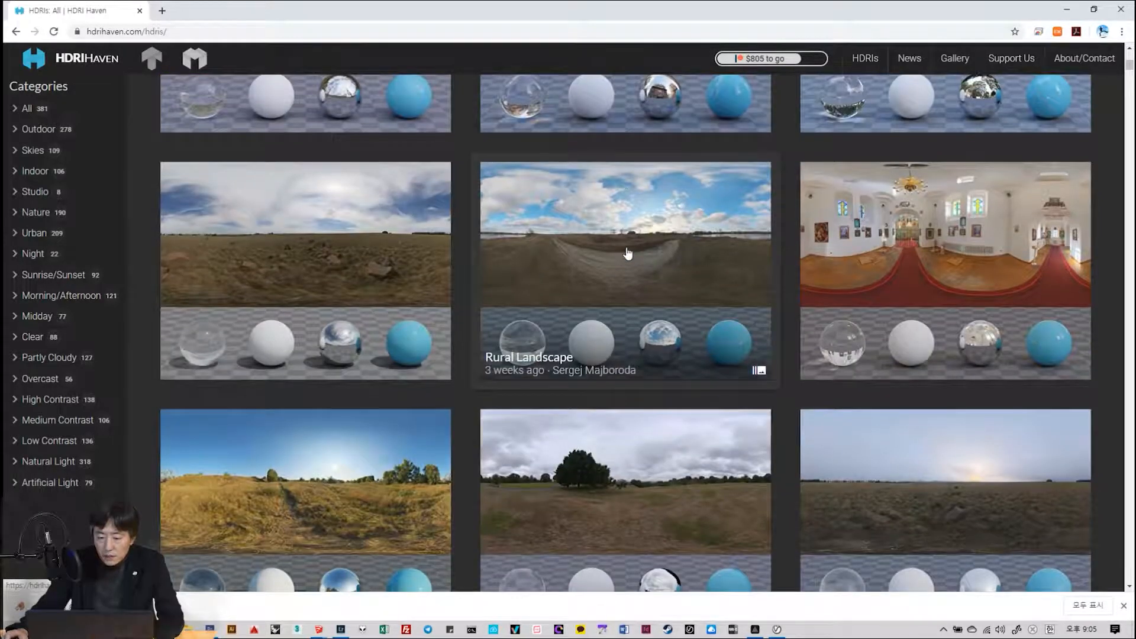
scroll(629, 254, up, 3)
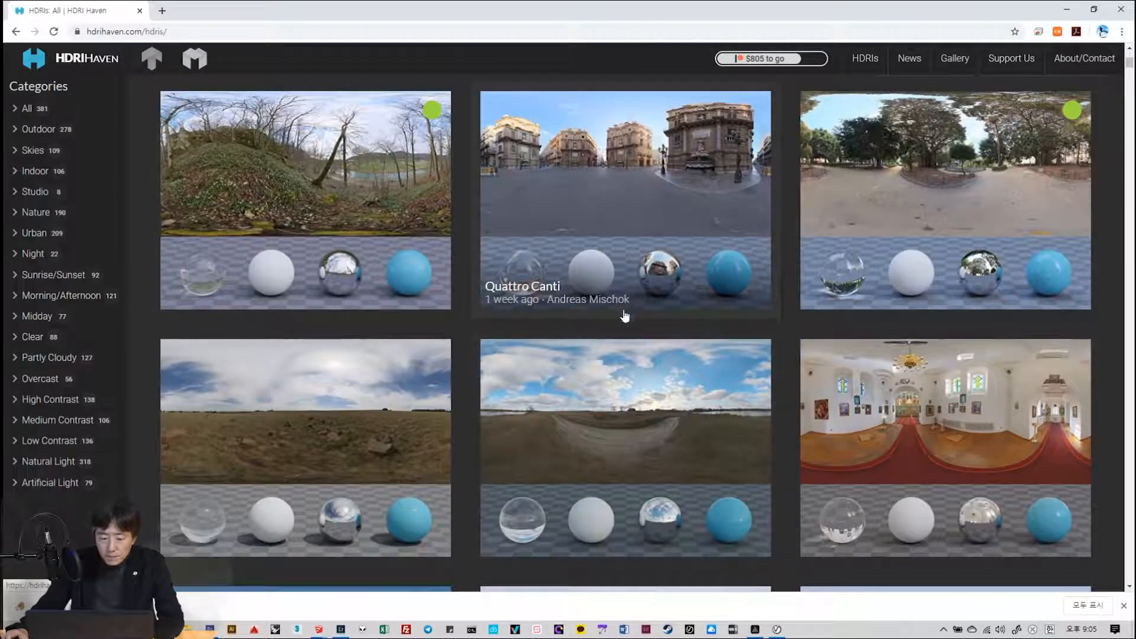
click(383, 390)
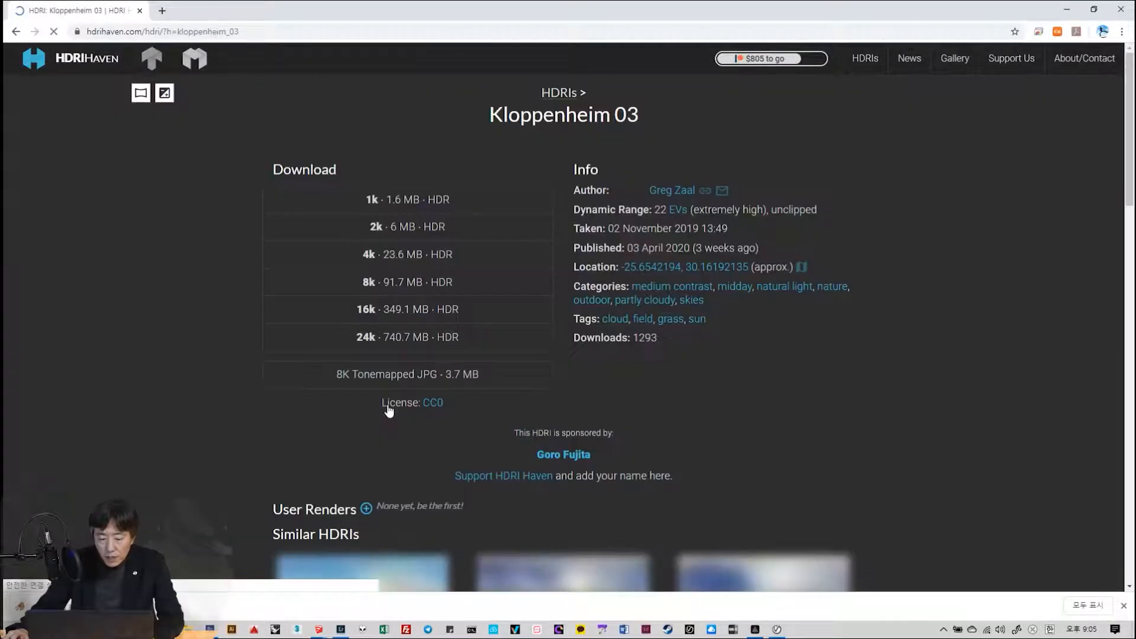
- Download the 8k HDR version of Kloppenheim 03 and minimise the downloads folder window
scroll(439, 307, down, 6)
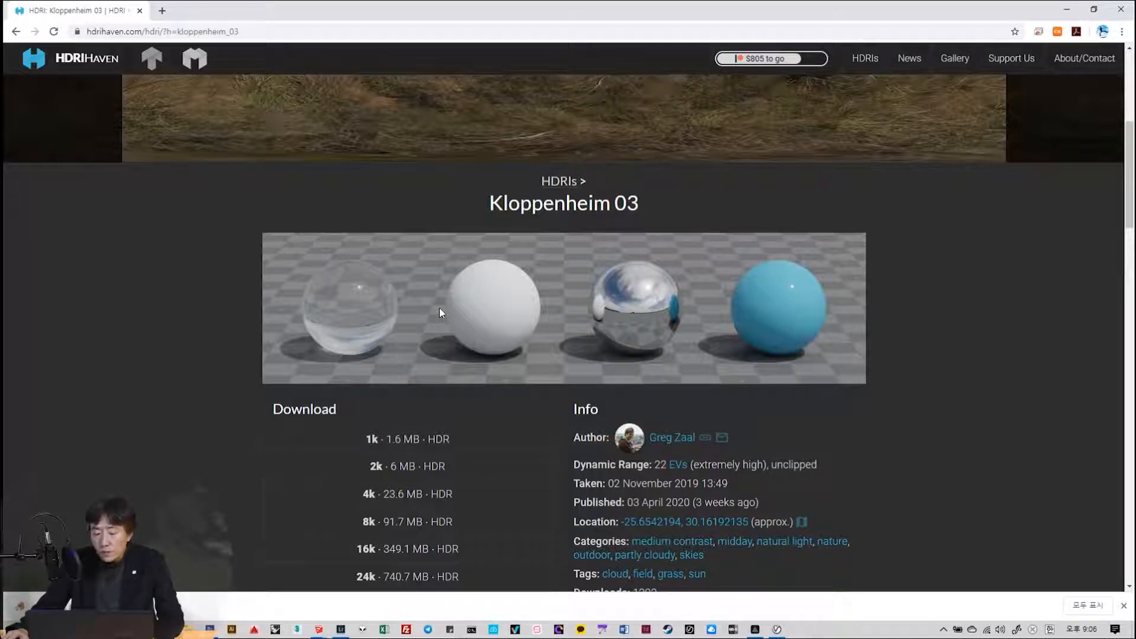
scroll(439, 306, down, 1)
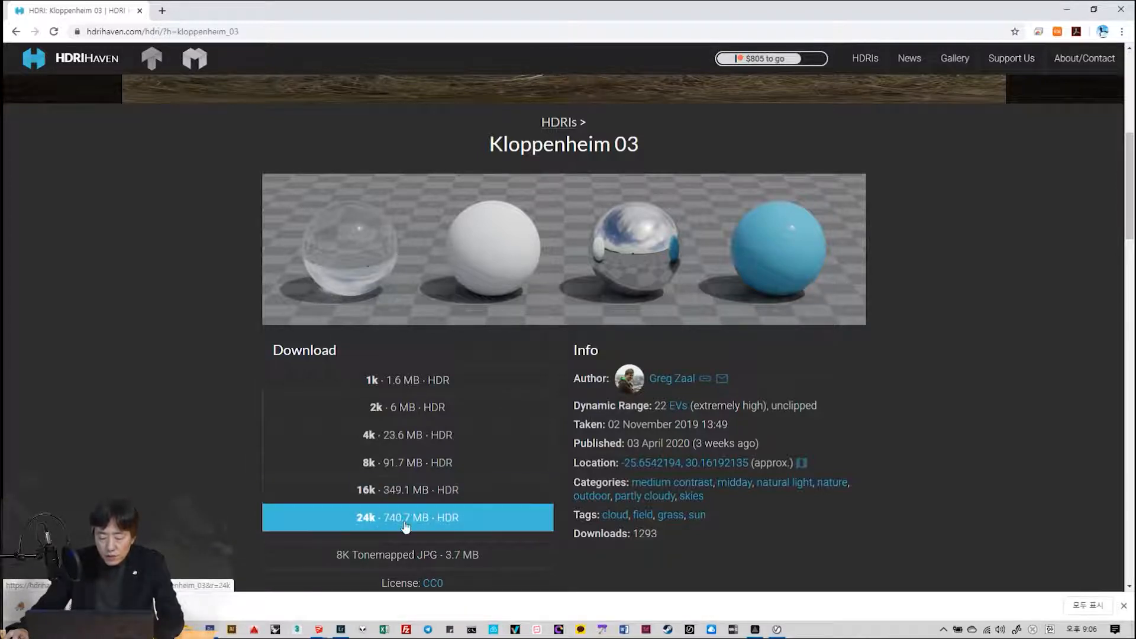
click(418, 469)
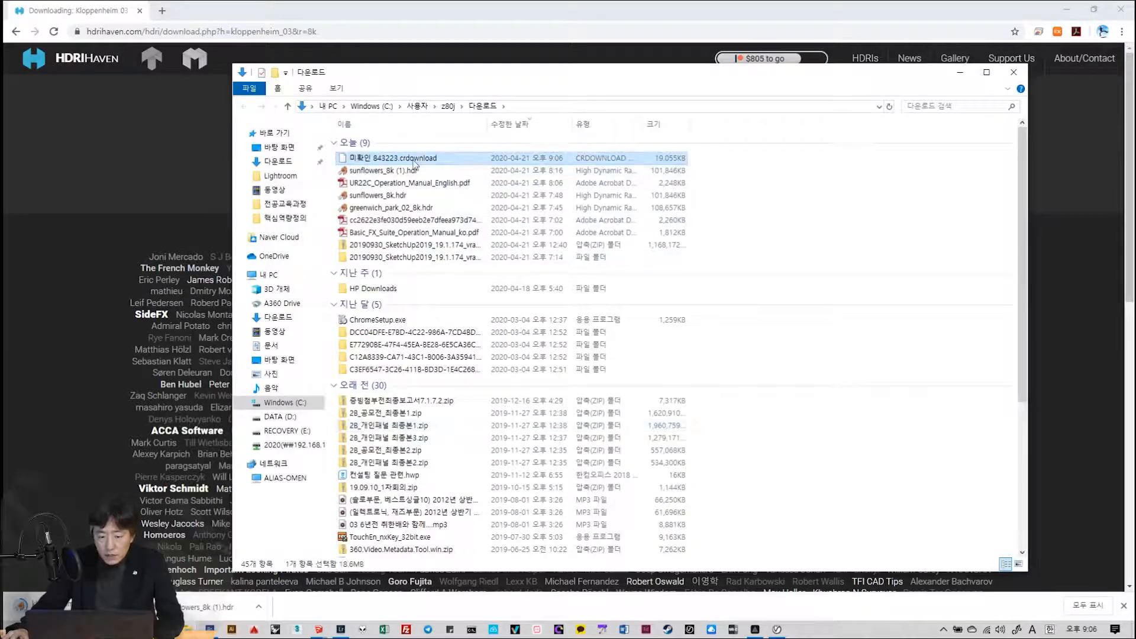
click(960, 73)
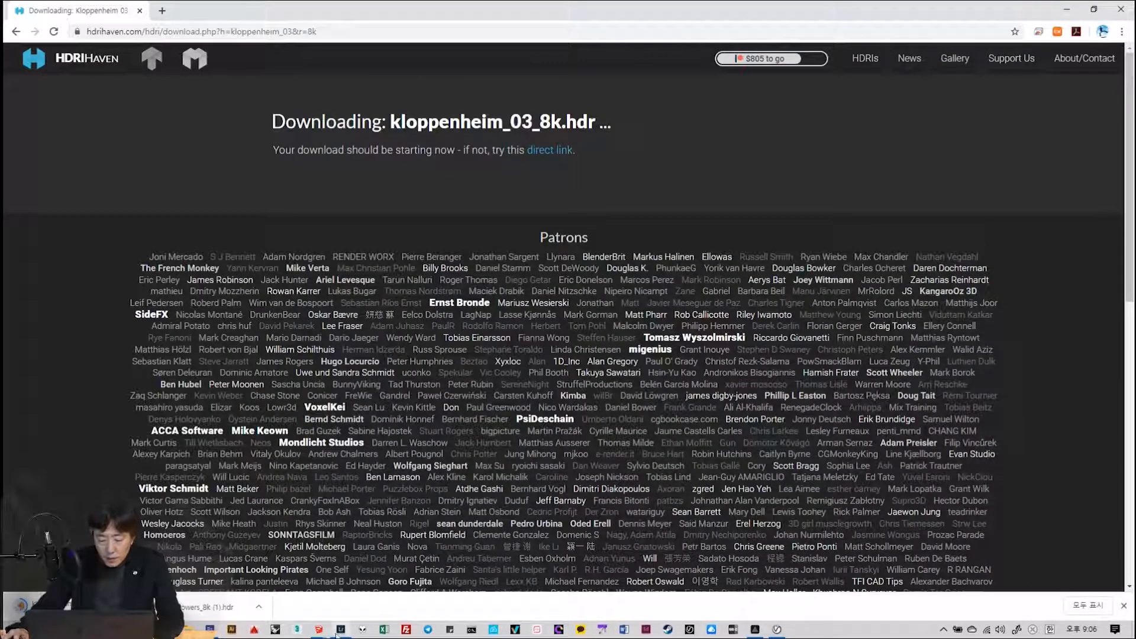
- Switch to the SketchUp model 조명의종류설명.skp, hide the V-Ray frame buffer and move the Asset Editor over the drawing area
mouse_move(321, 630)
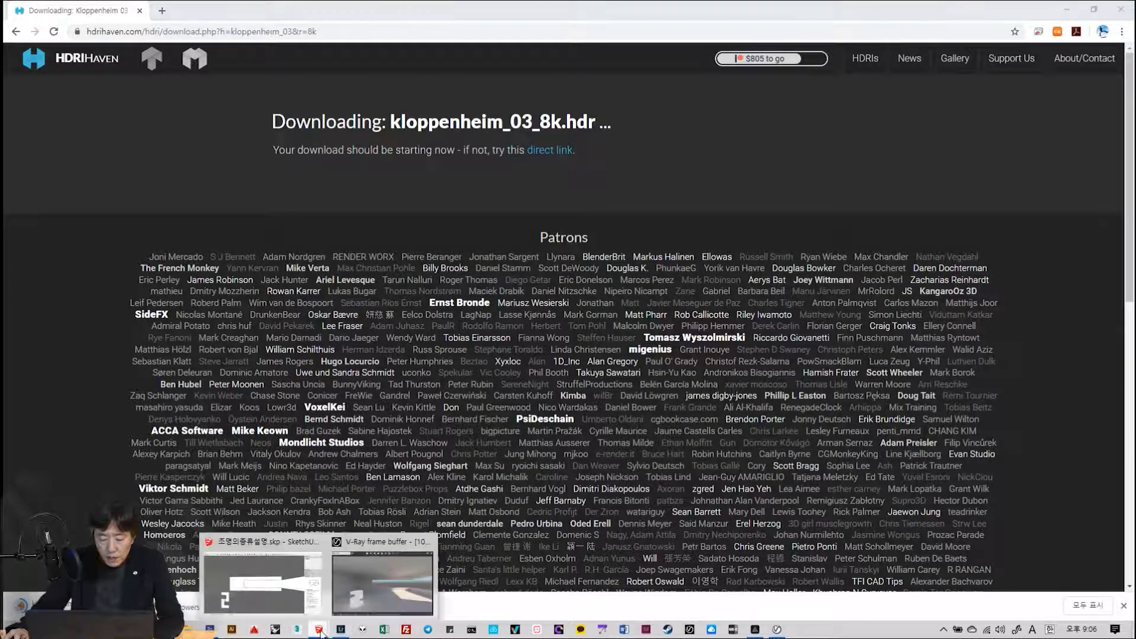
click(258, 598)
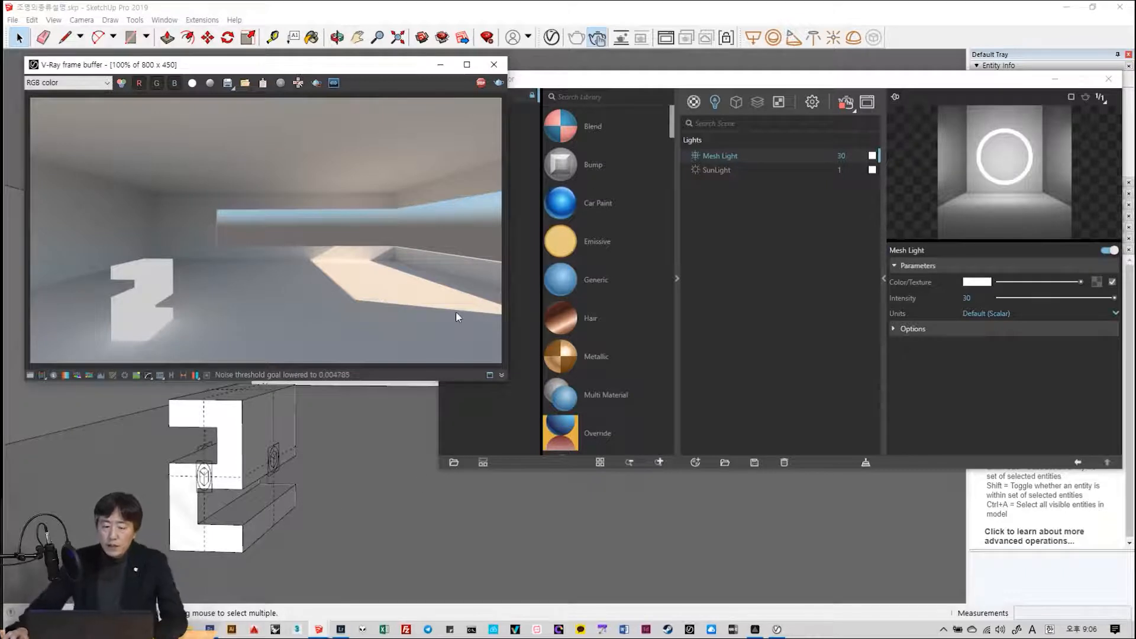
click(440, 70)
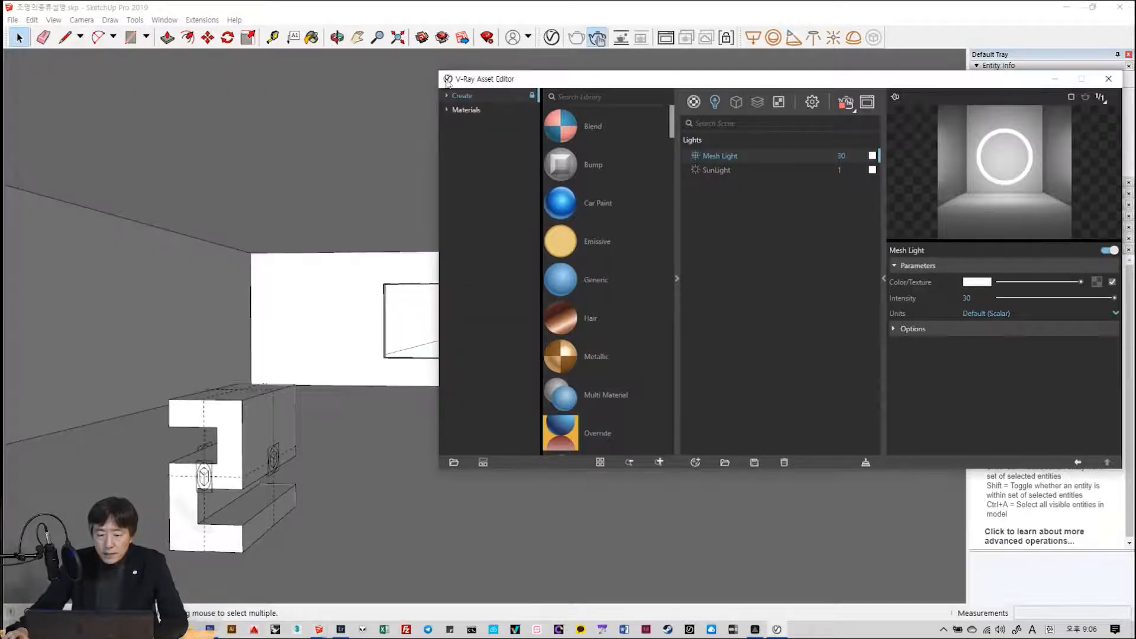
drag(811, 81, 518, 79)
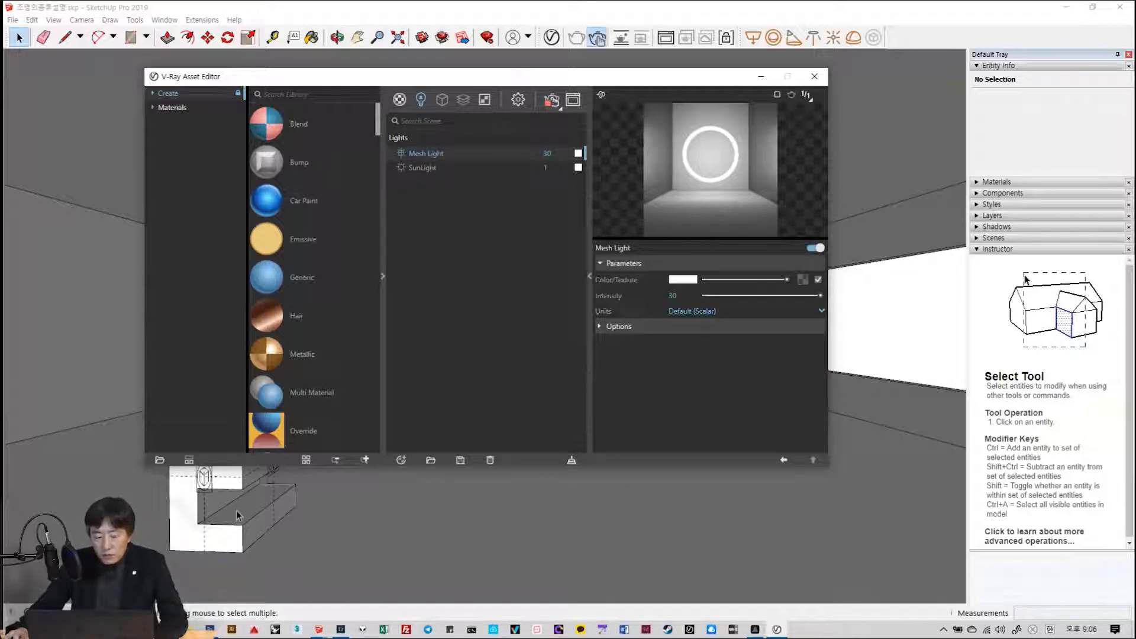
- Show the V-Ray frame buffer beside the Asset Editor and turn the SunLight off
click(449, 168)
drag(512, 83, 790, 78)
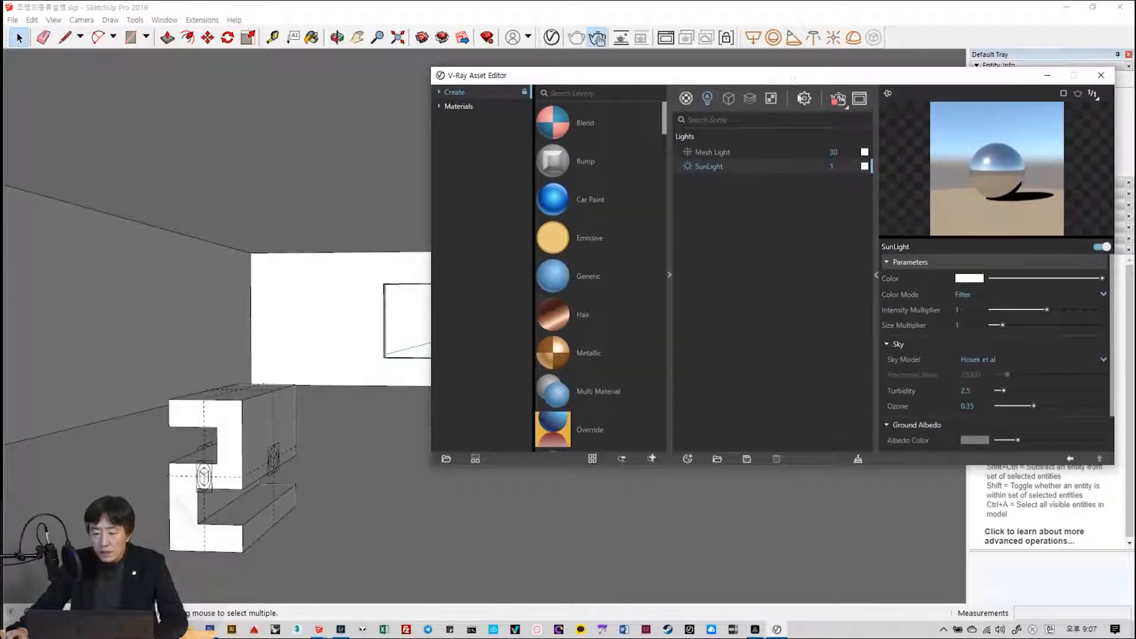
click(839, 99)
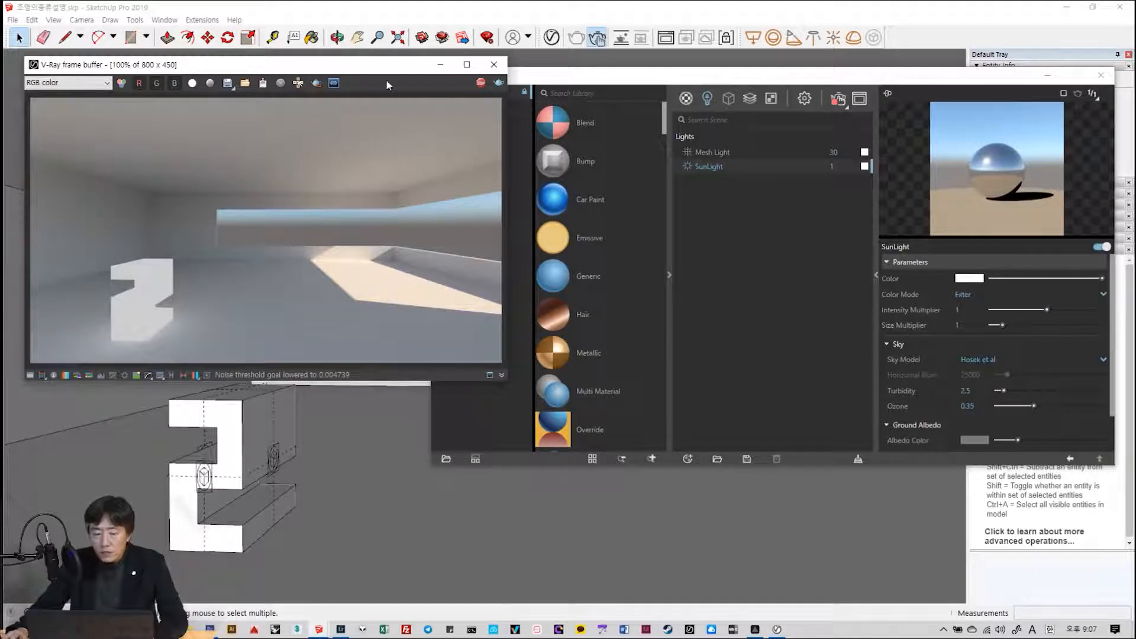
mouse_move(336, 71)
mouse_down()
mouse_move(312, 84)
mouse_move(331, 76)
mouse_up()
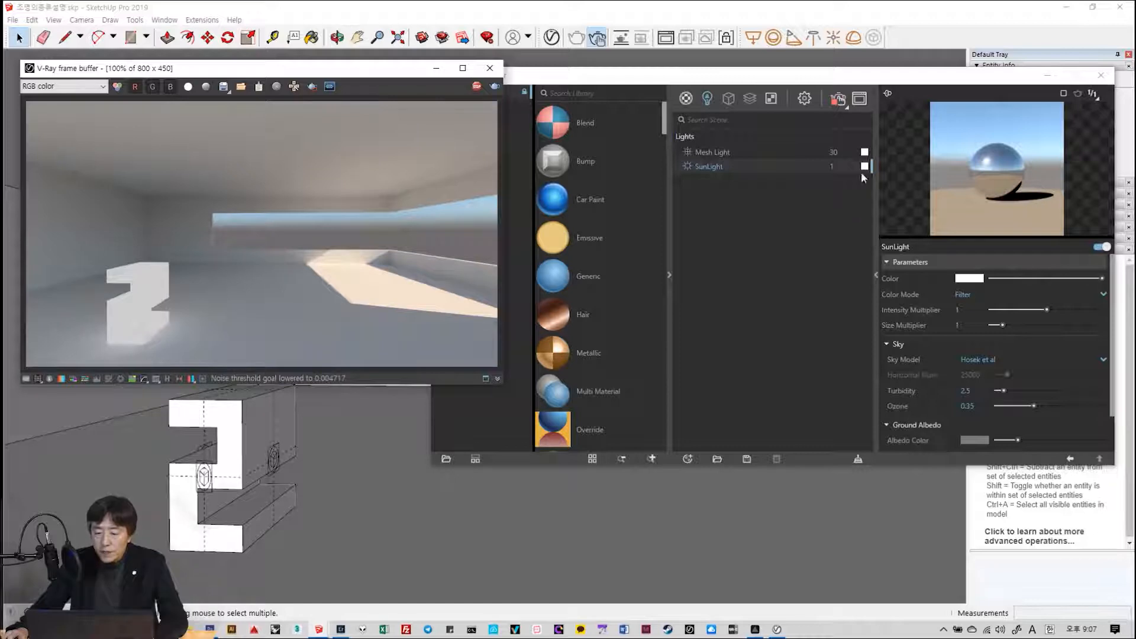
click(814, 212)
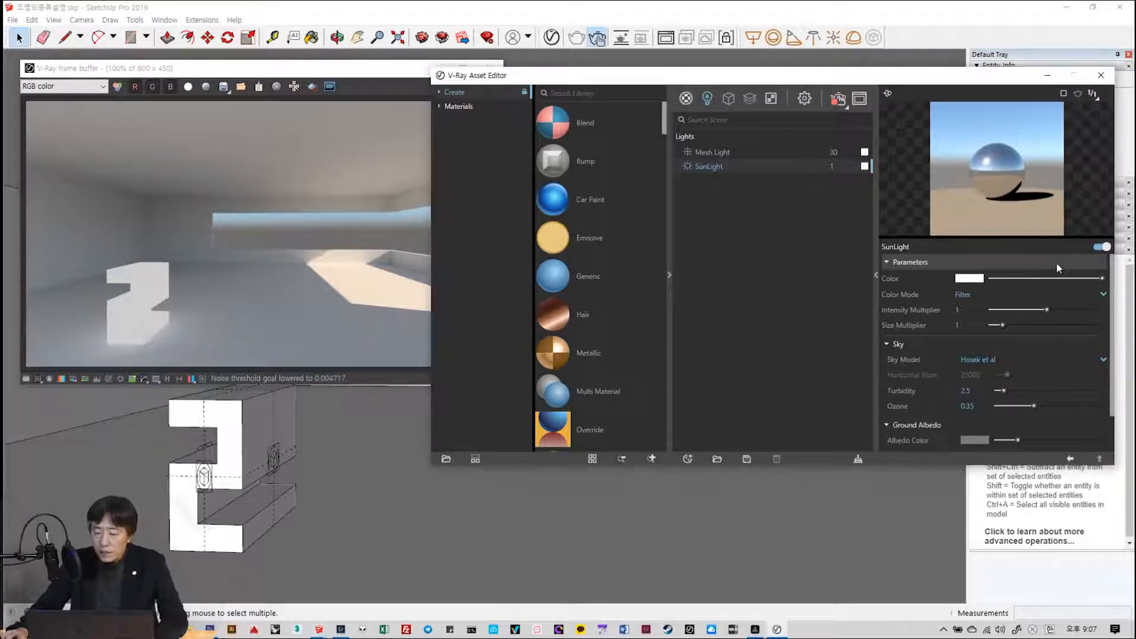
click(1098, 249)
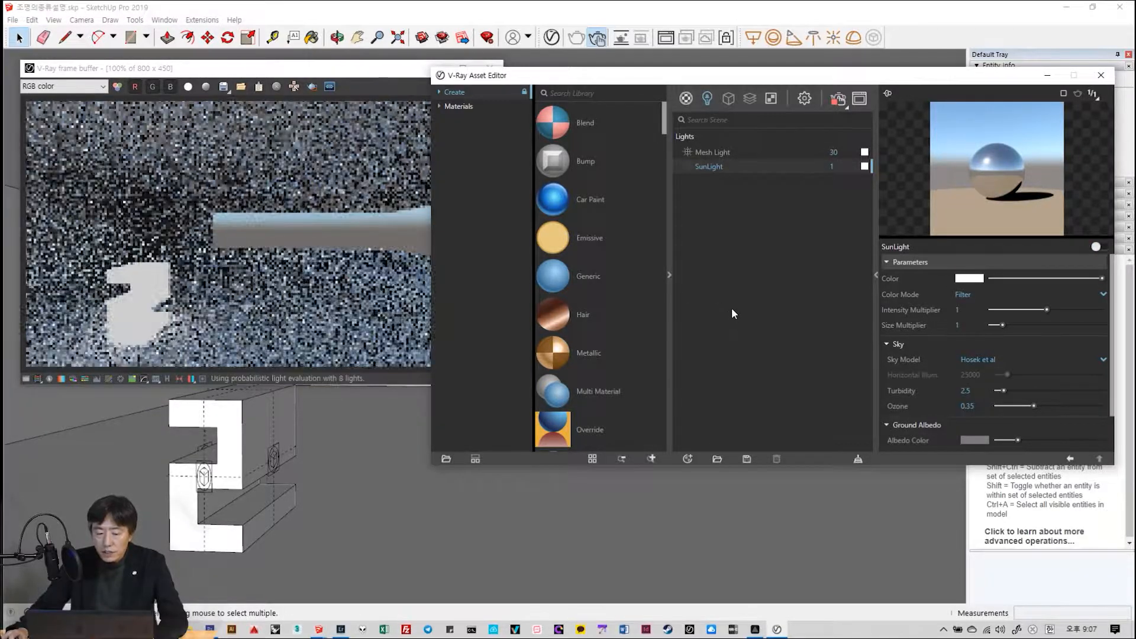
- Place a V-Ray Dome Light on the floor beside the numeral 2 mesh light
drag(730, 76, 803, 68)
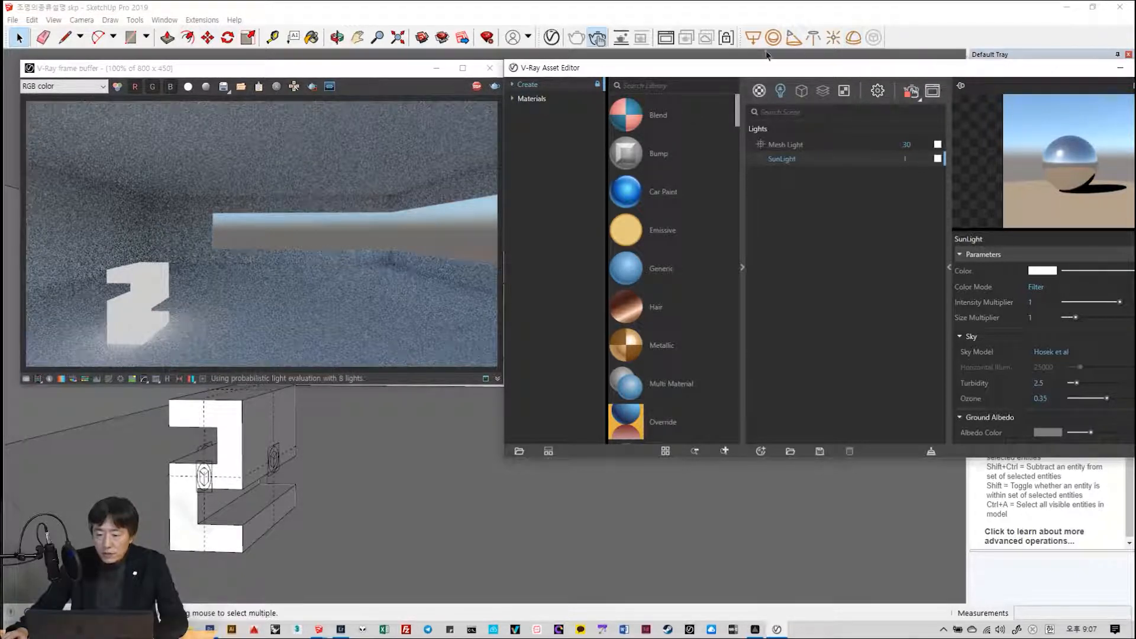
click(855, 41)
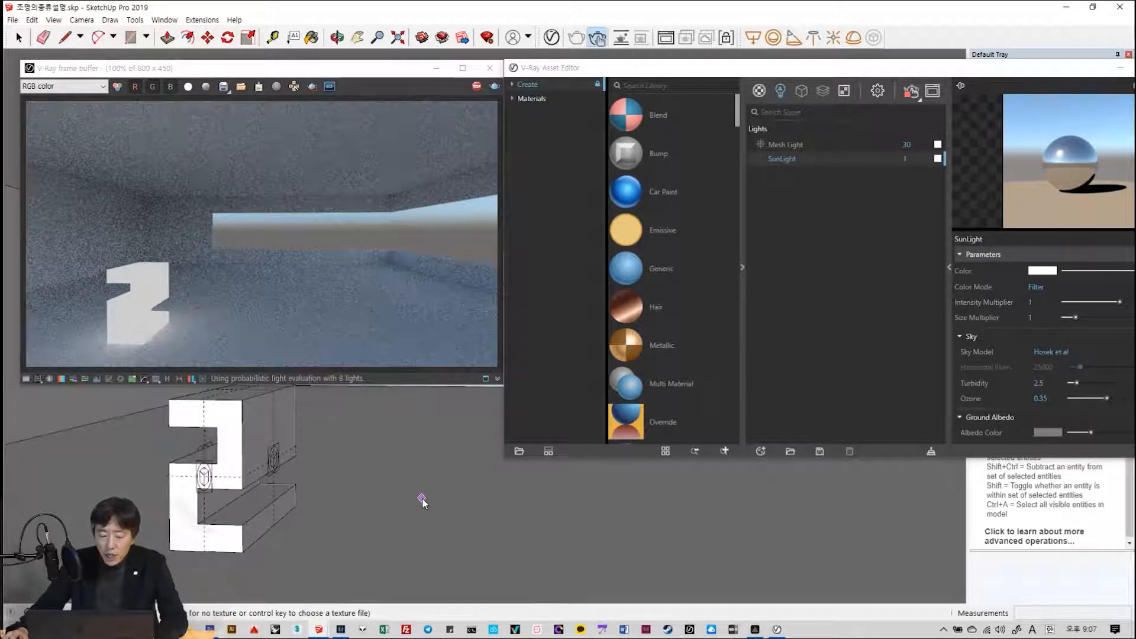
click(421, 498)
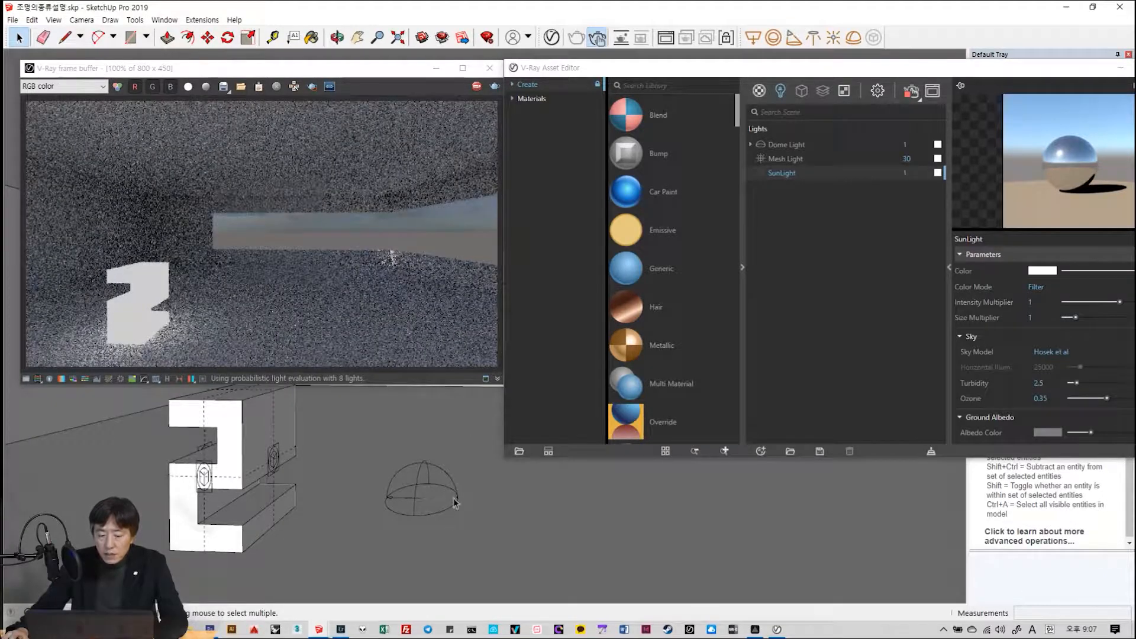
- Reposition the V-Ray Asset Editor and lengthen it so all SunLight settings groups fit
click(923, 70)
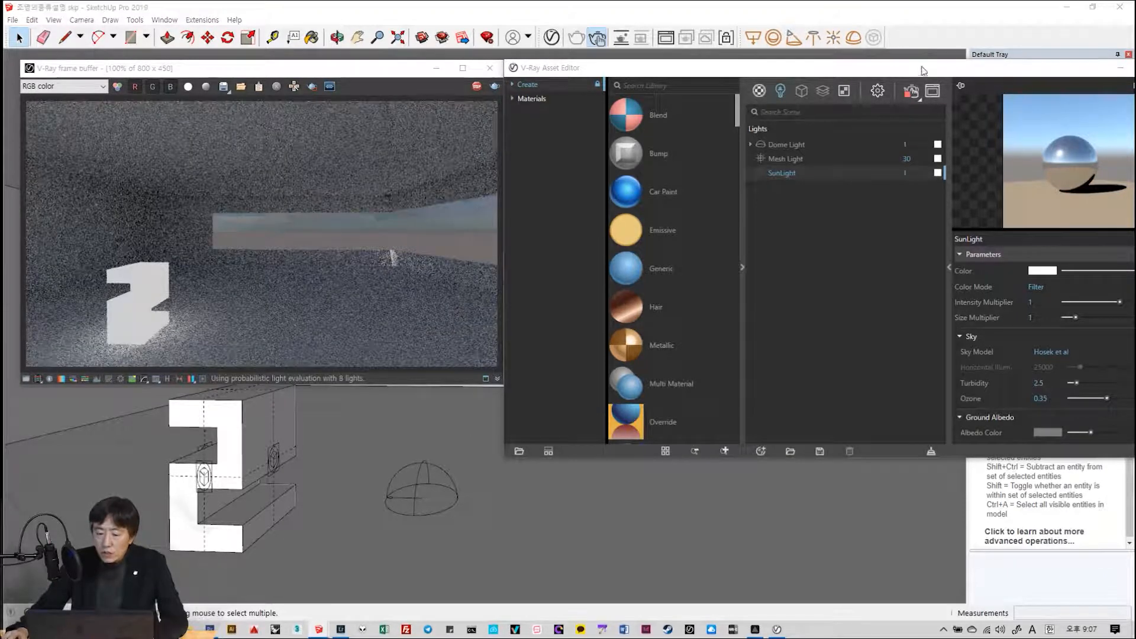
drag(880, 64, 884, 54)
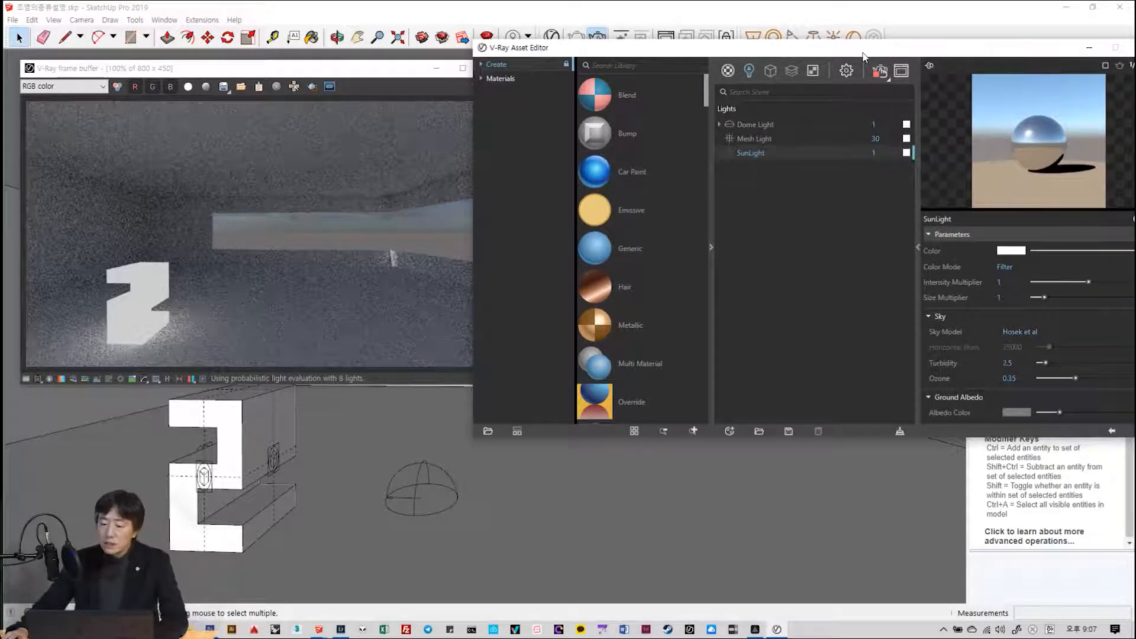
drag(868, 52, 787, 58)
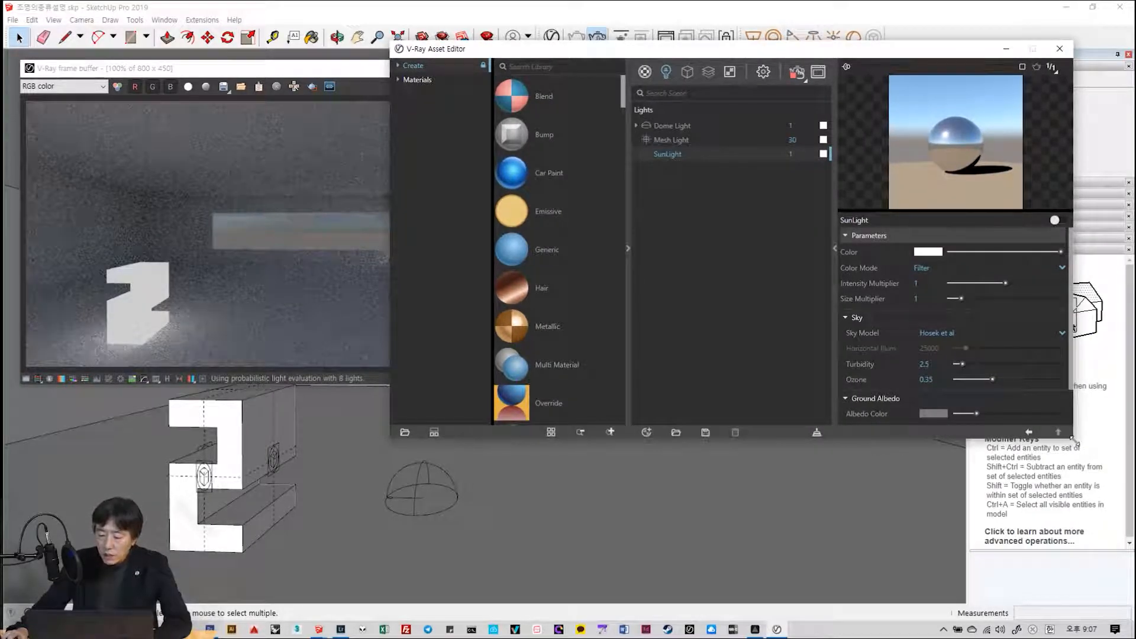
drag(1074, 442, 1074, 510)
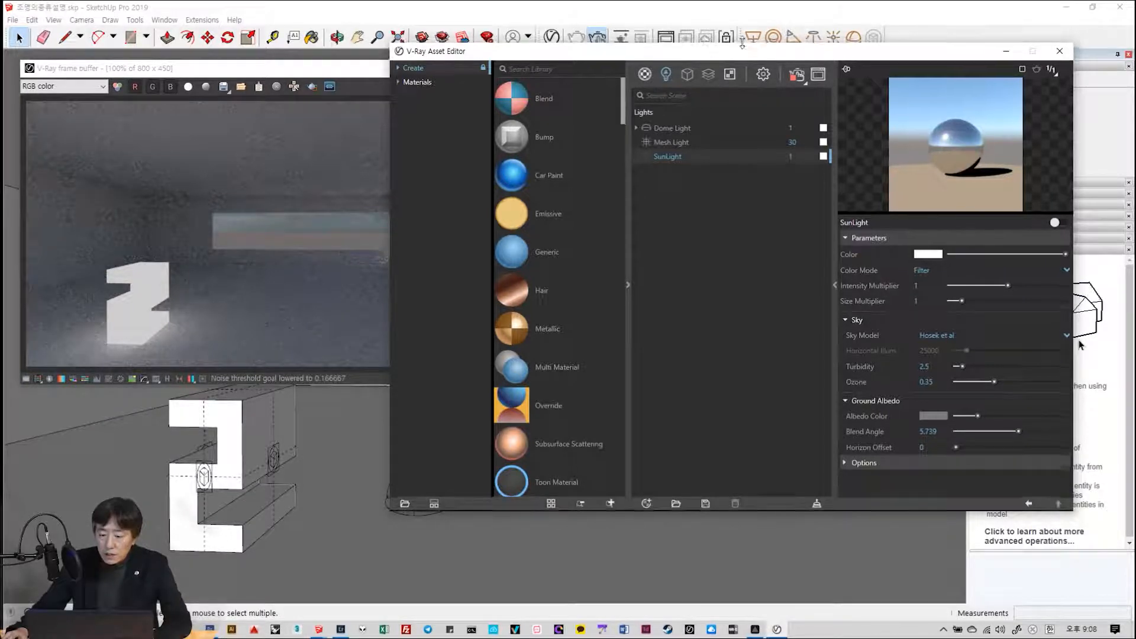
drag(751, 52, 778, 44)
- Replace the Dome Light's default HDR texture with sunflowers_8k.hdr from the downloads folder
click(708, 118)
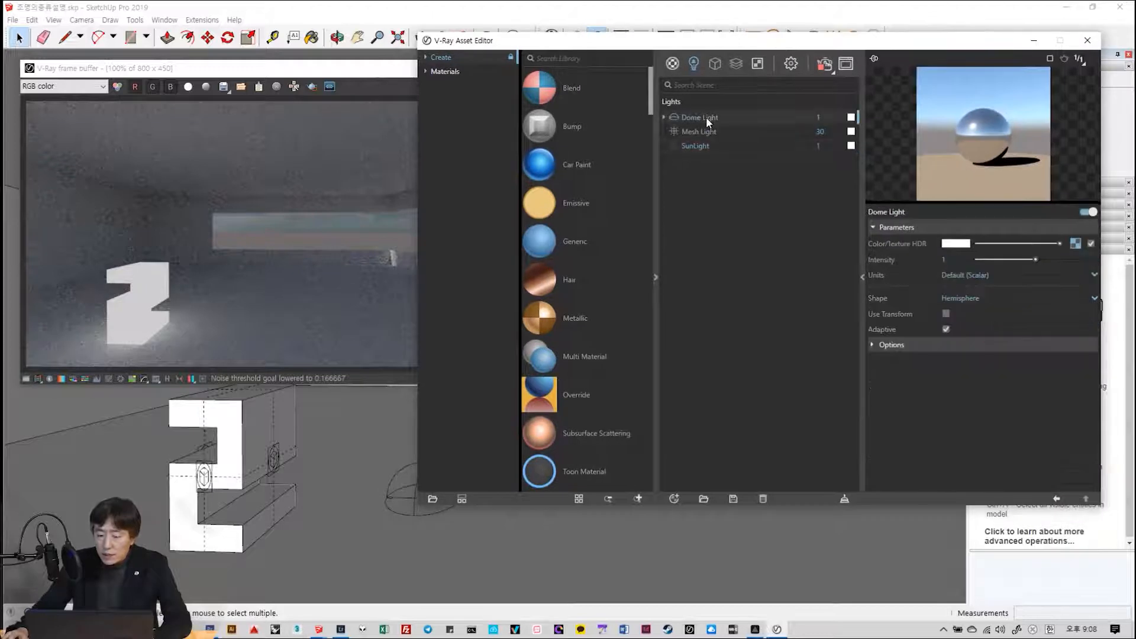
click(1076, 244)
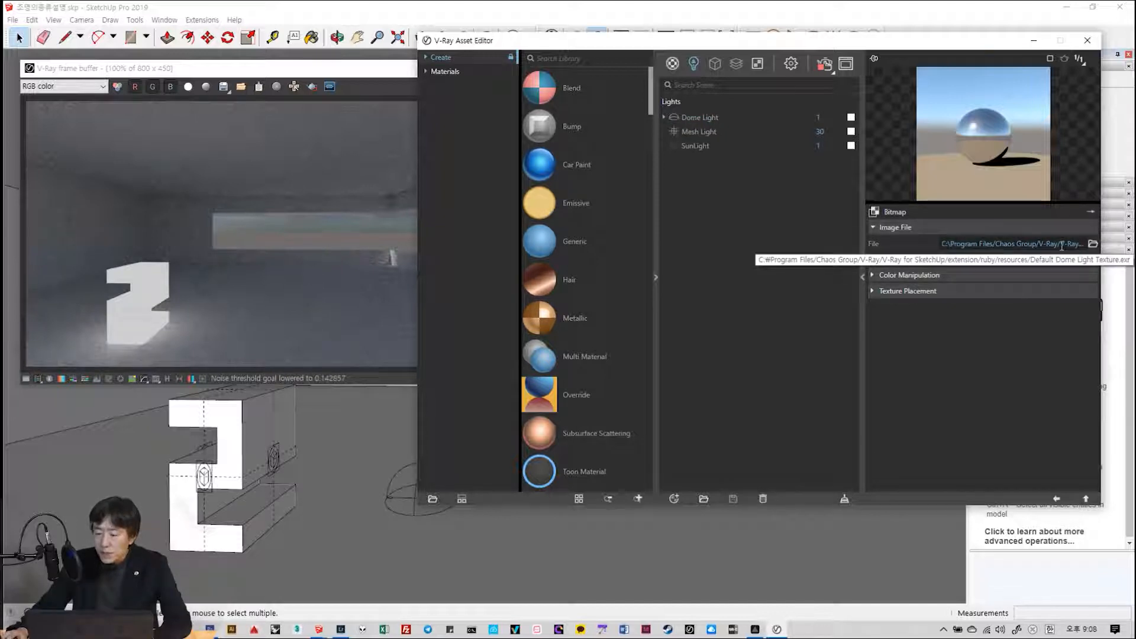
click(1094, 248)
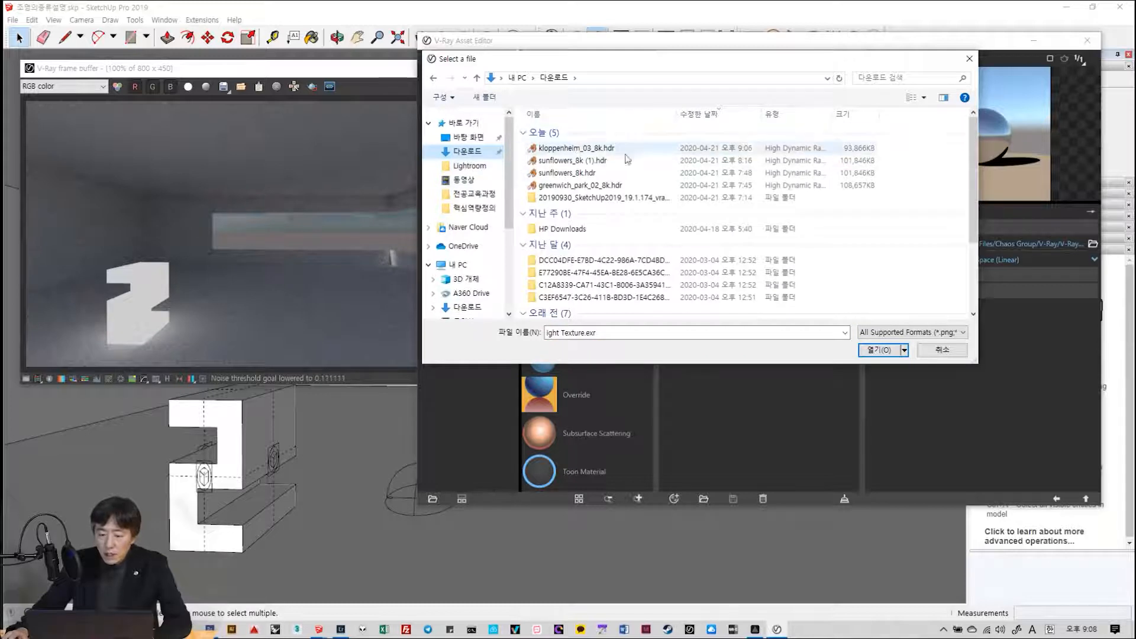
click(601, 173)
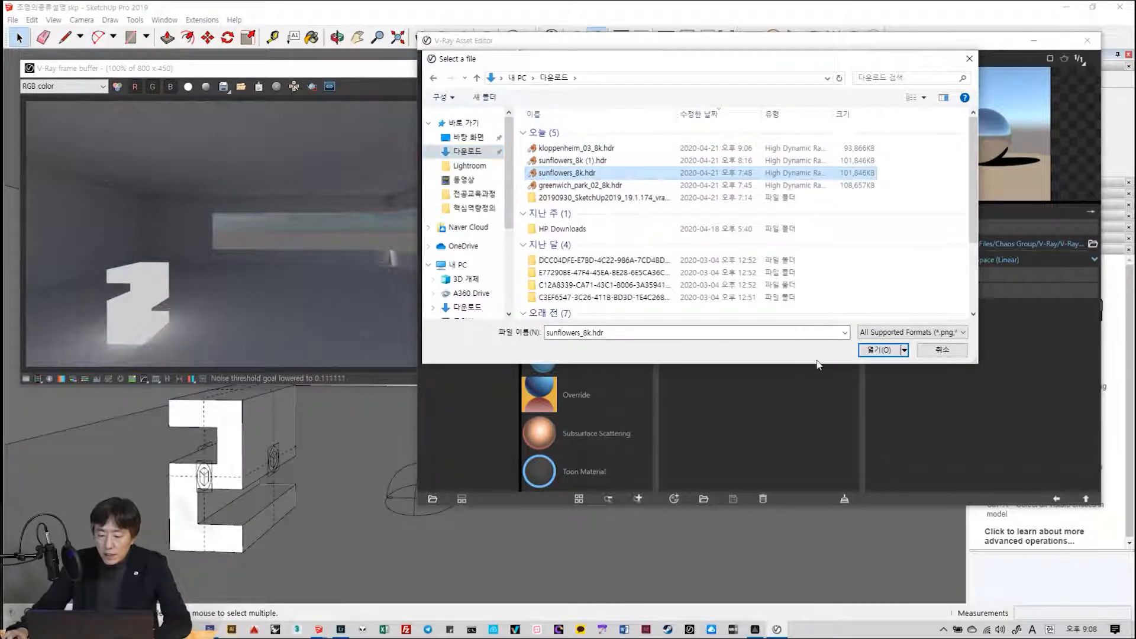
click(877, 350)
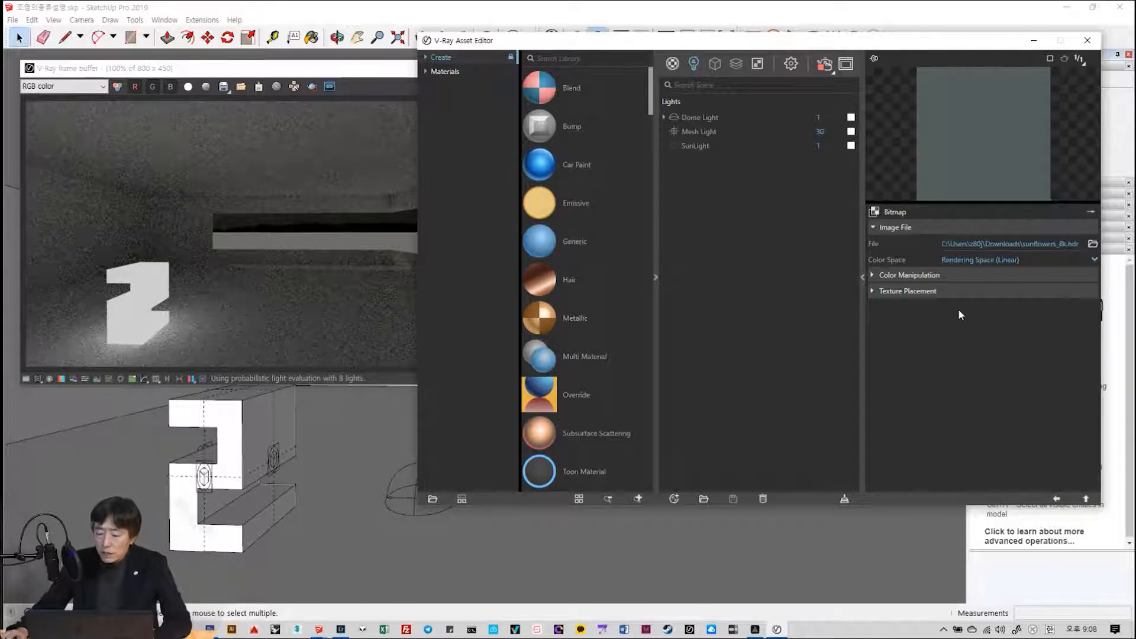
- Set the sunflowers HDR texture's Rotate H to -164.2 in its Texture Placement and return to the Dome Light settings
click(872, 290)
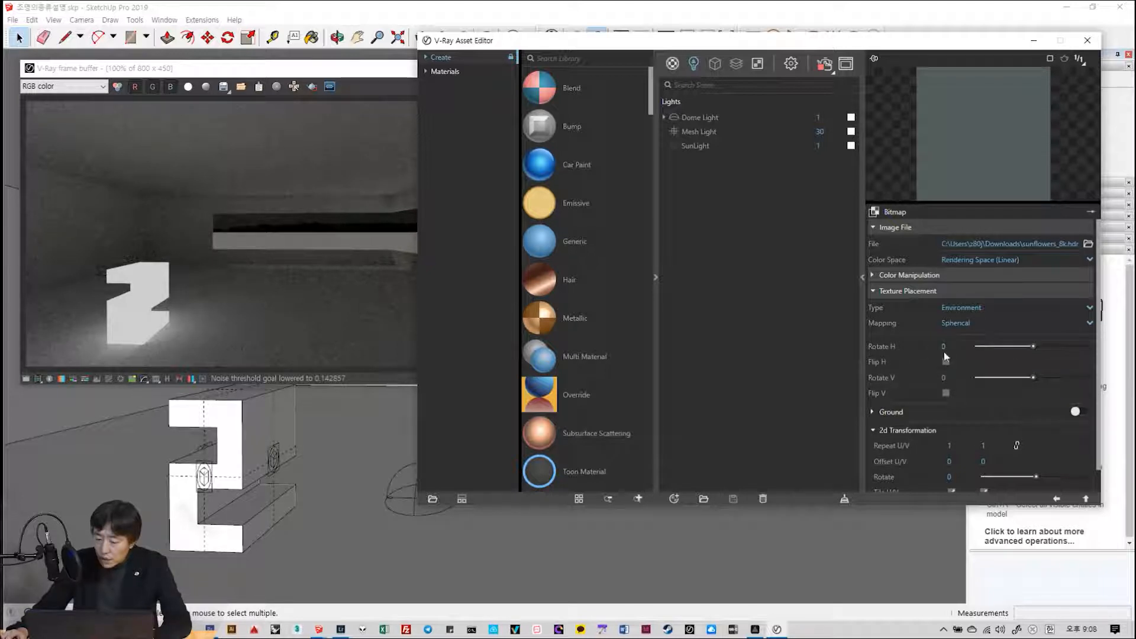
click(1008, 347)
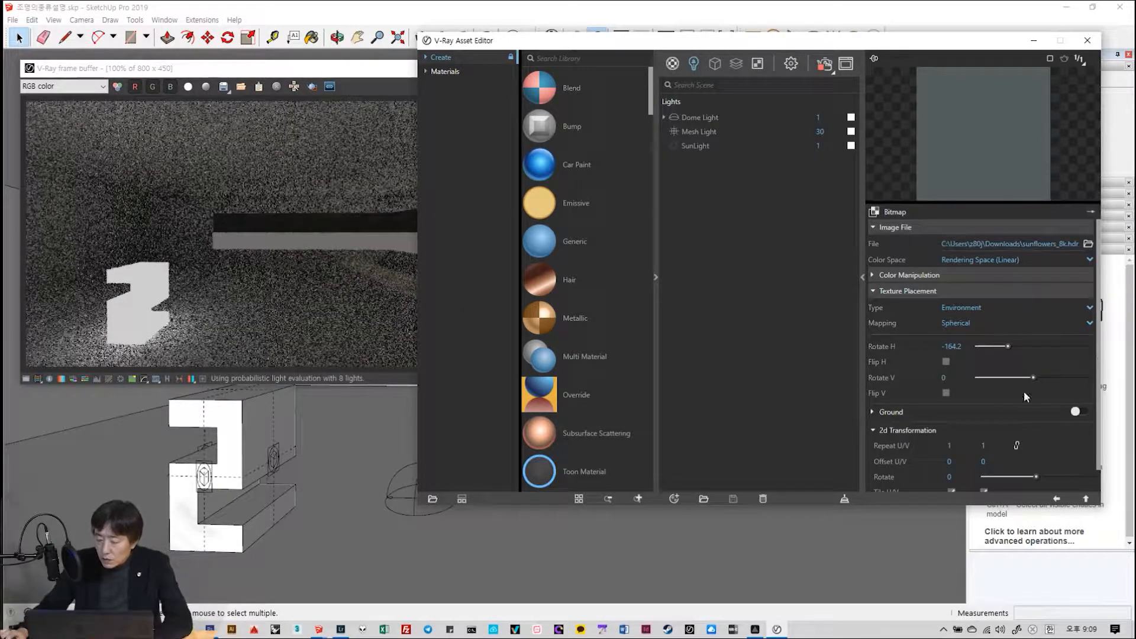
click(1087, 500)
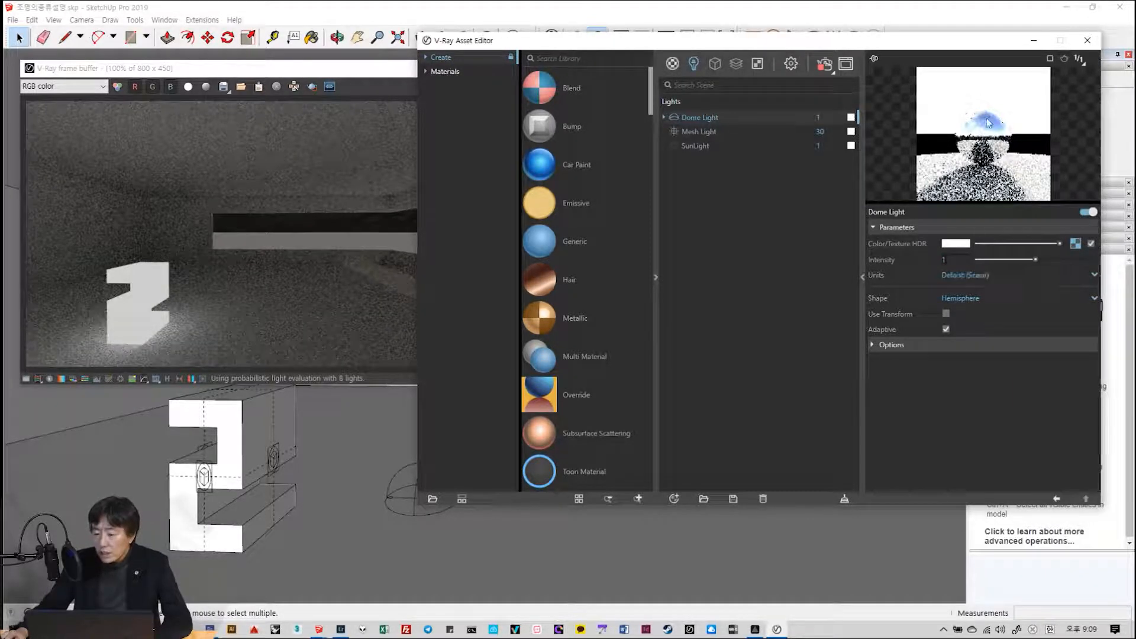
- Change the Dome Light's shape to Sphere
click(970, 259)
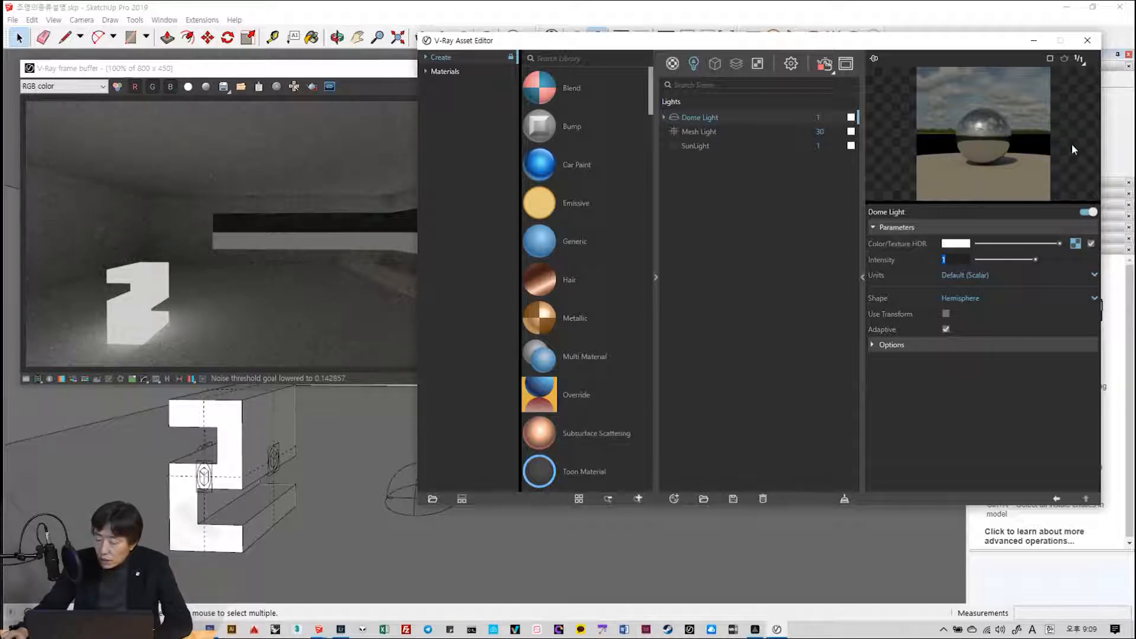
click(964, 297)
click(963, 330)
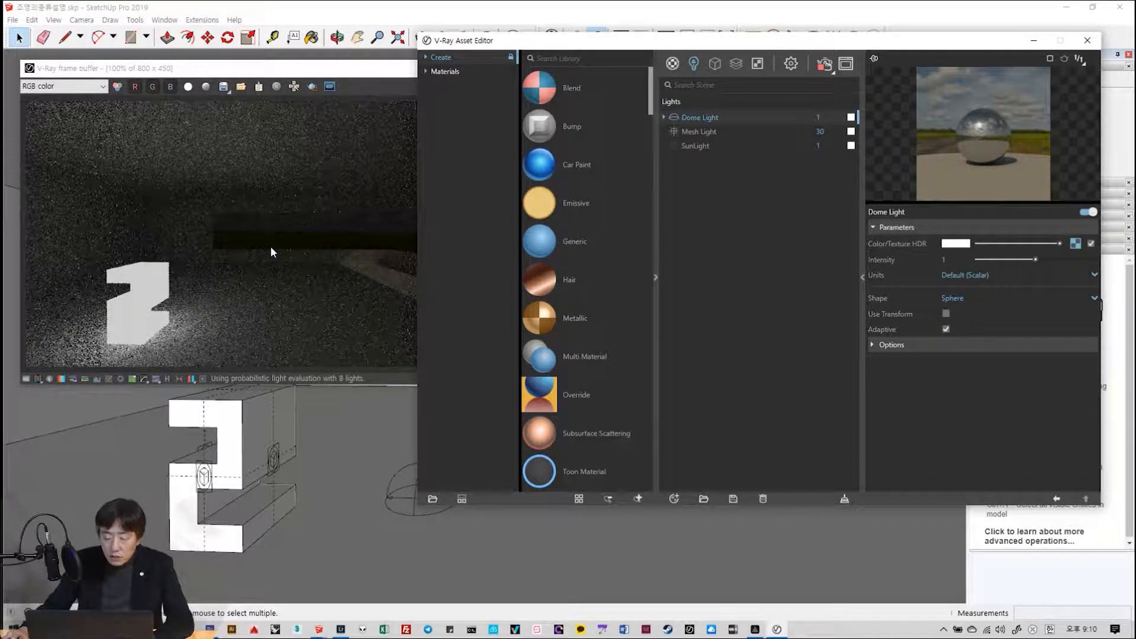
- Examine the render up close and set the Dome Light's intensity to 10
drag(653, 46, 686, 50)
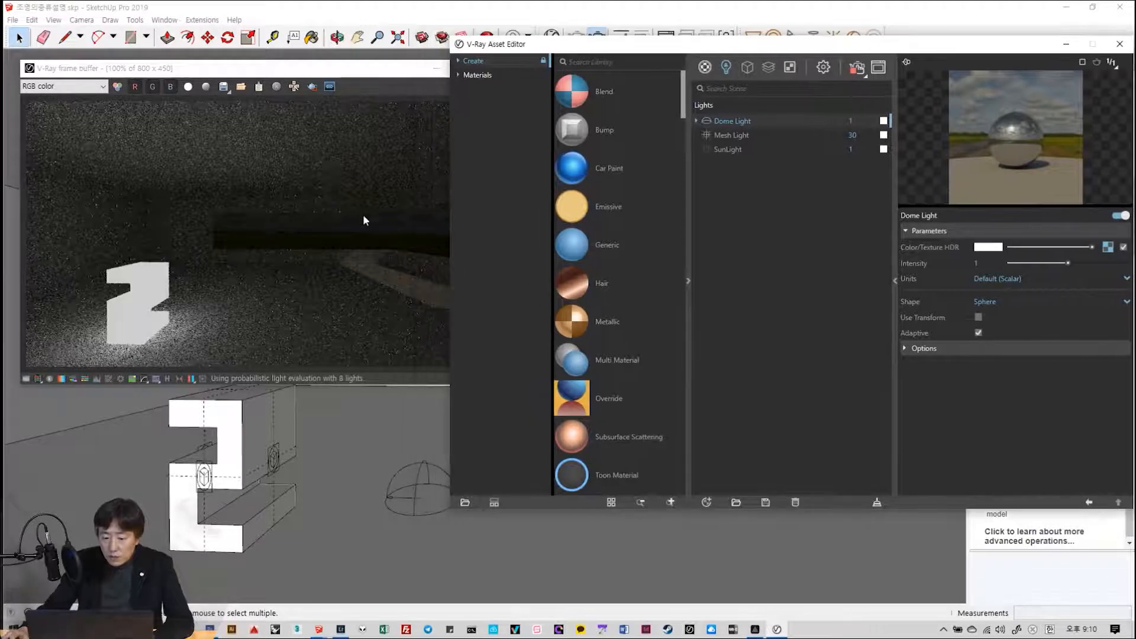
click(415, 225)
scroll(418, 228, up, 3)
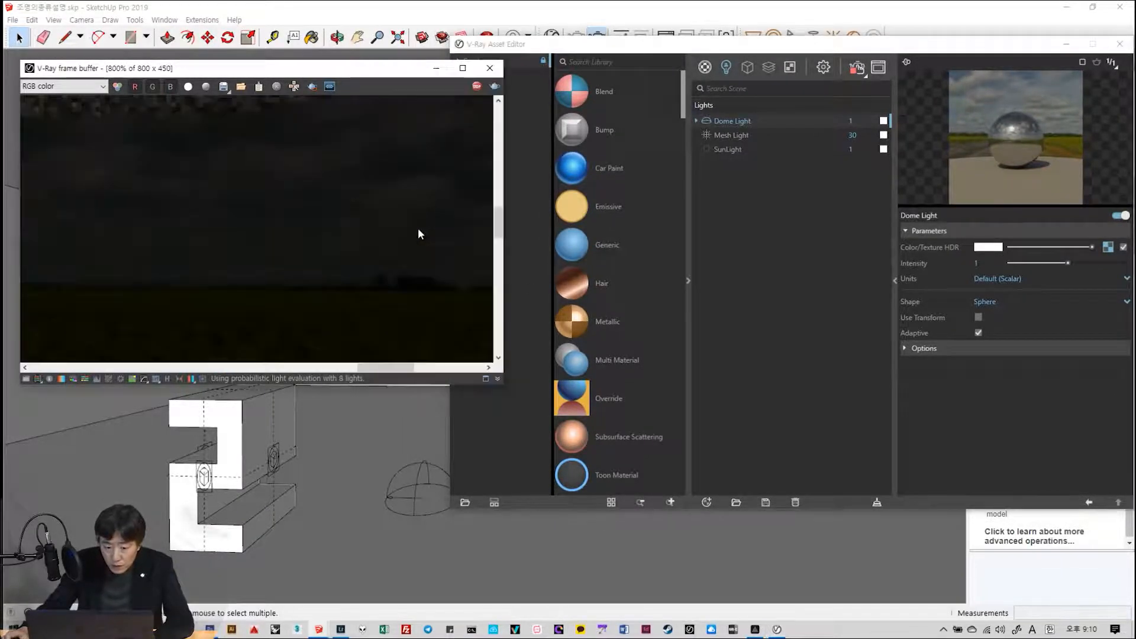
scroll(418, 228, down, 3)
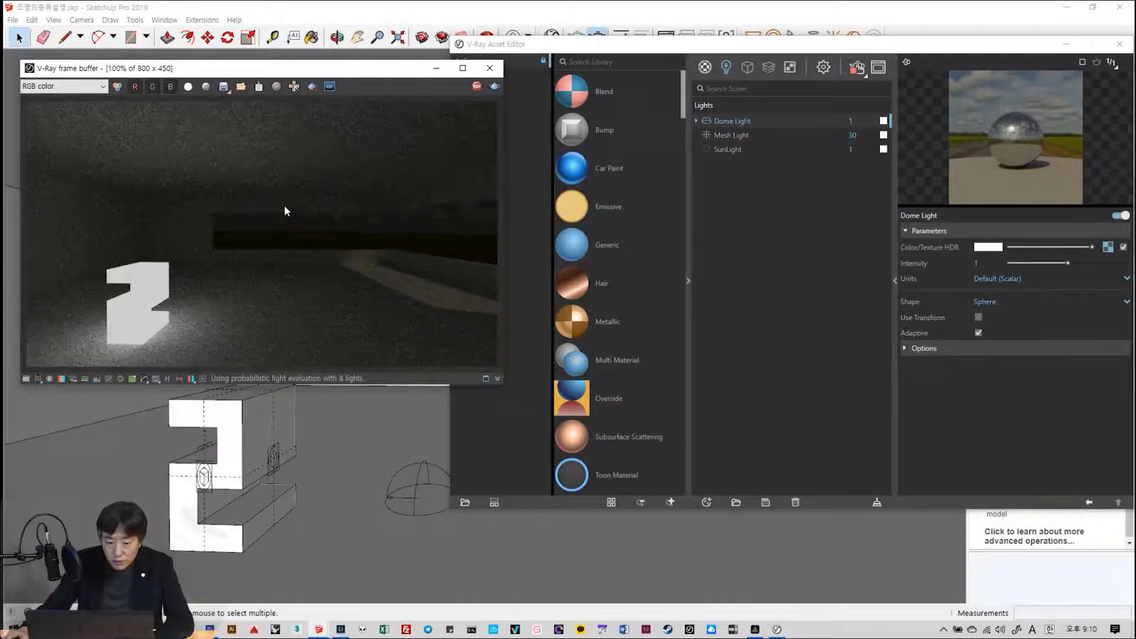
click(990, 265)
text(0)
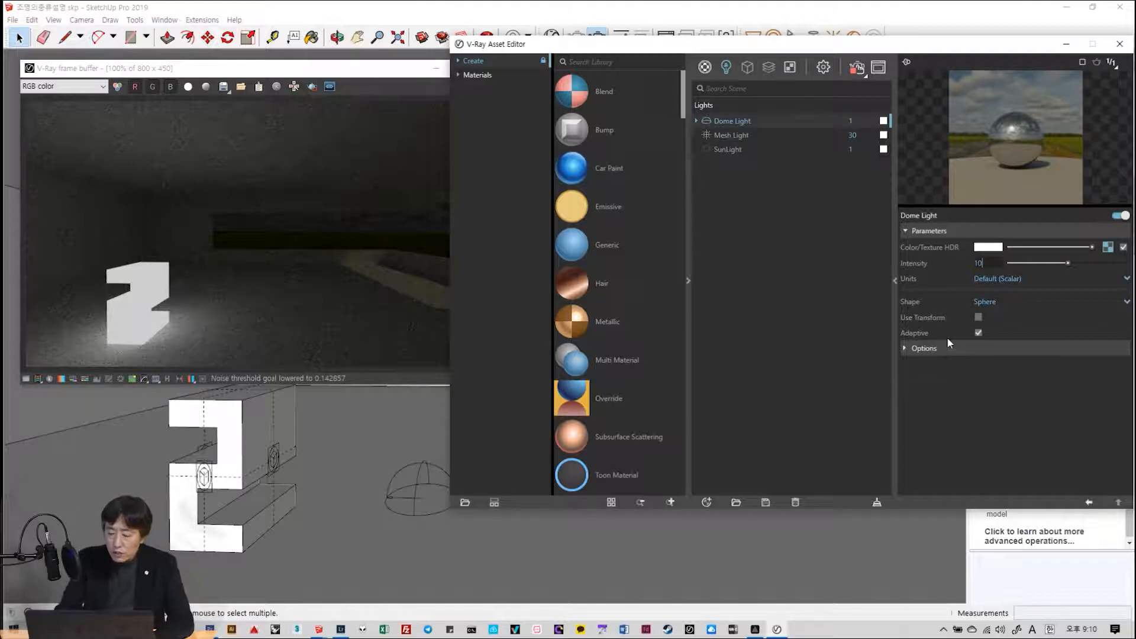
key(Return)
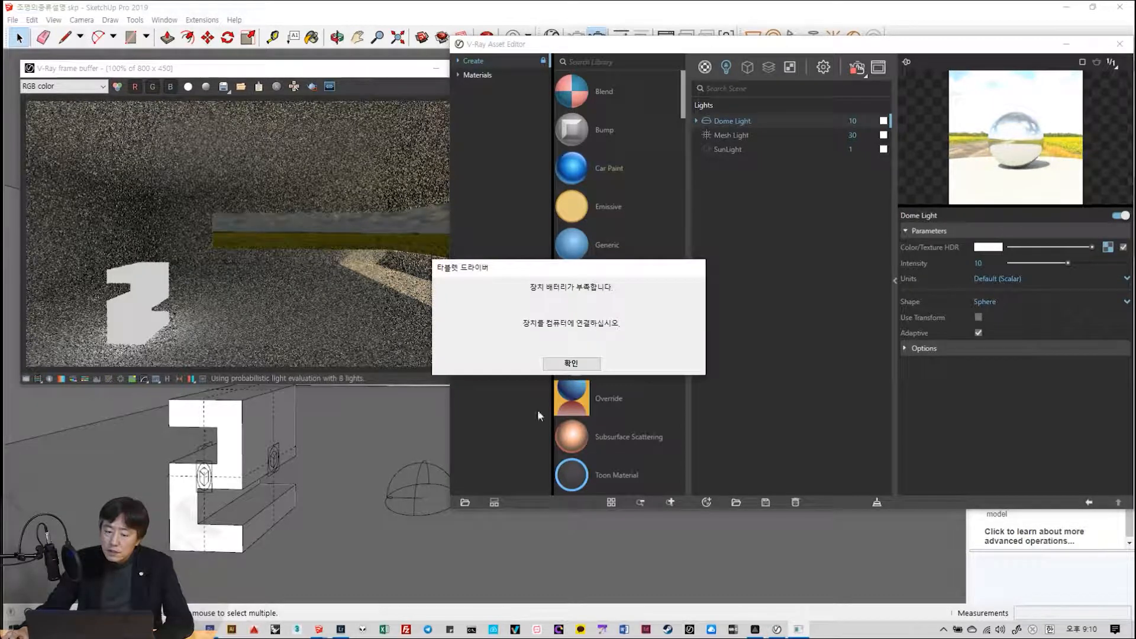
click(571, 364)
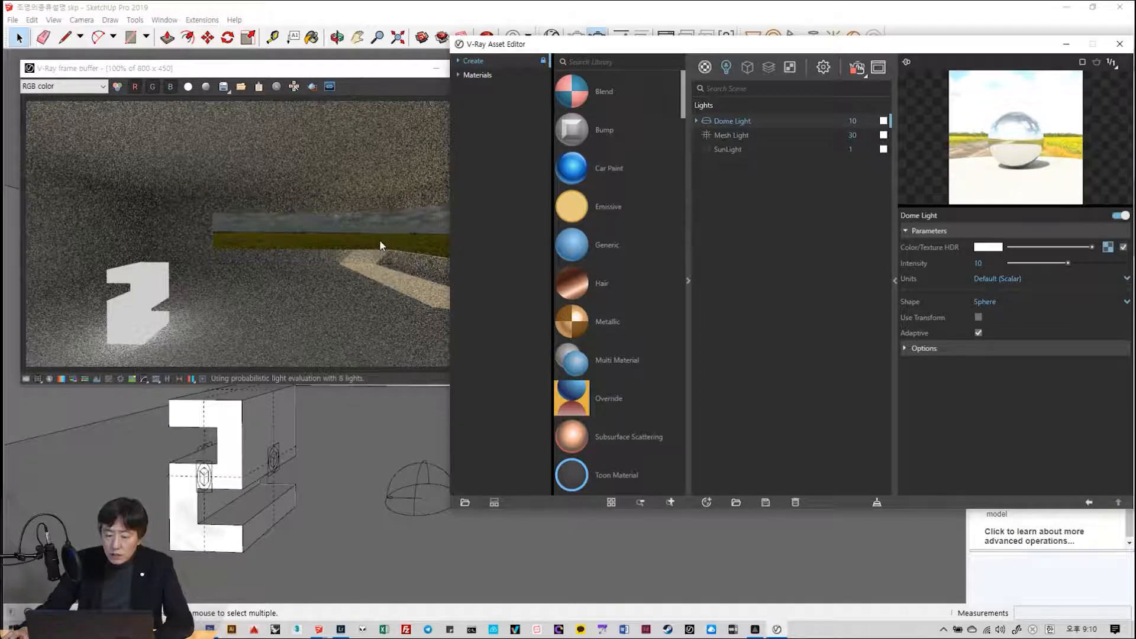
- Raise the Dome Light's intensity to 100
click(992, 265)
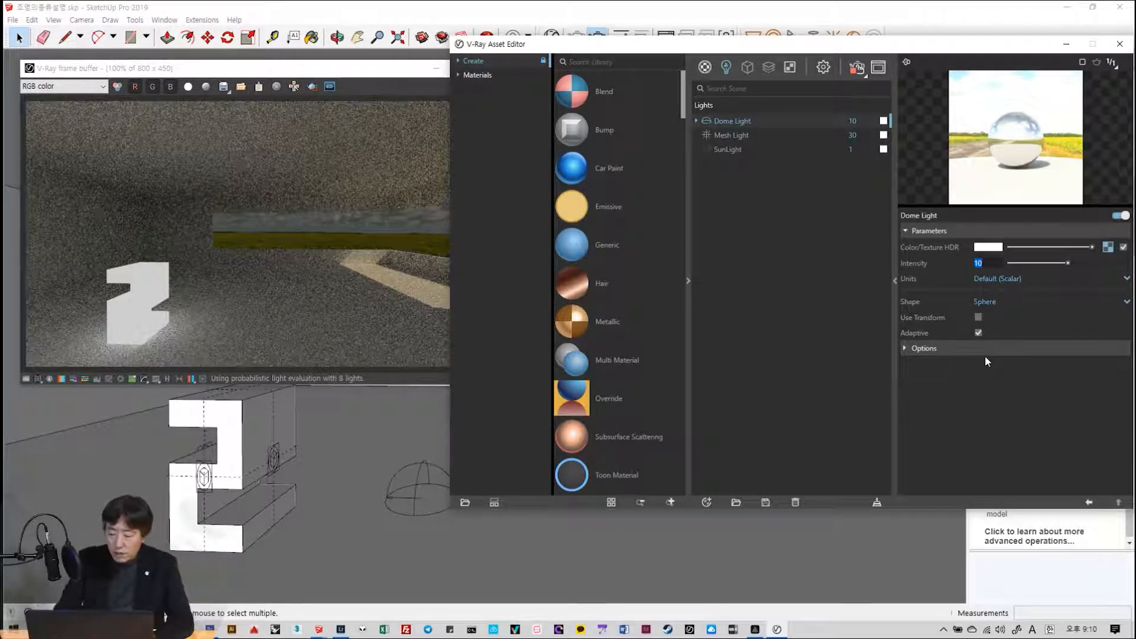
text(100)
key(Return)
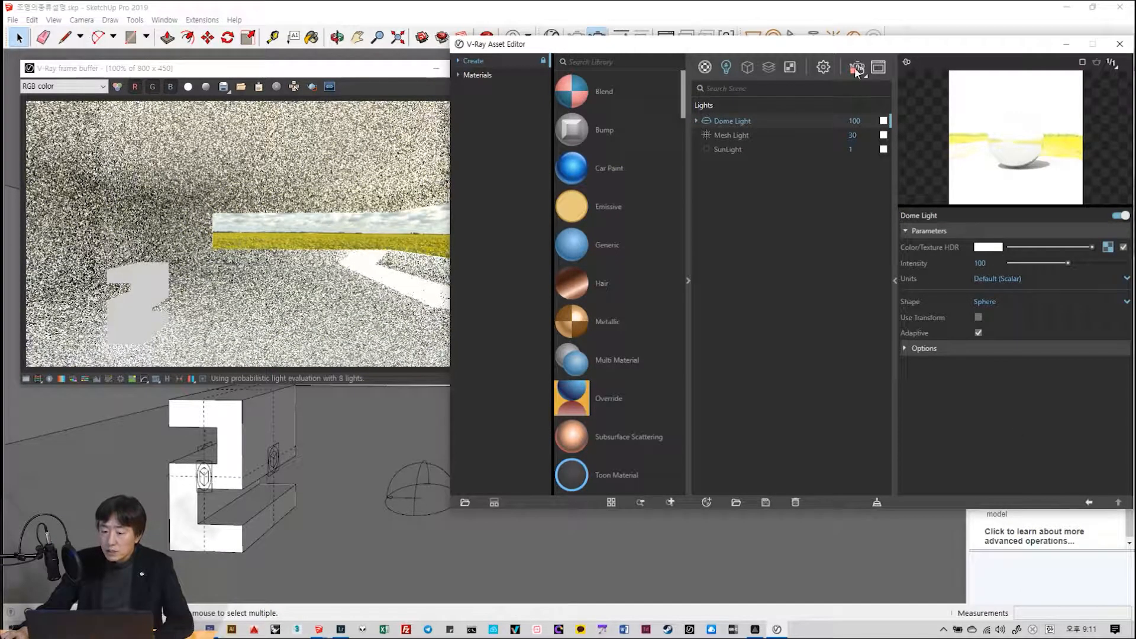
click(856, 70)
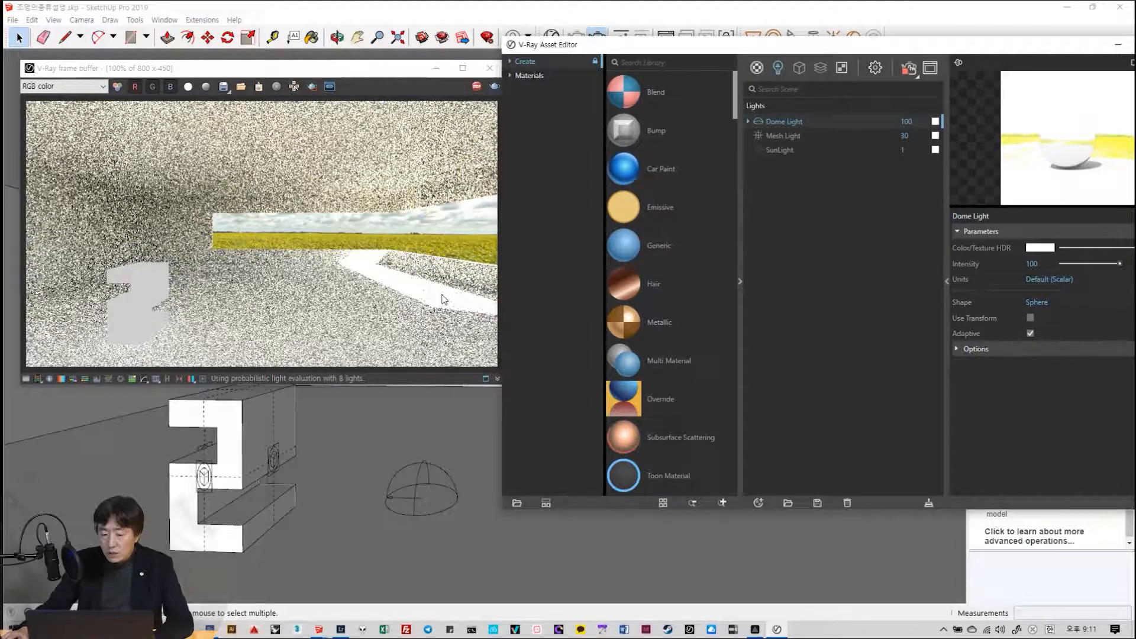
- Set the Dome Light's intensity to 70 and reposition the V-Ray Asset Editor beside the render
drag(715, 54, 649, 49)
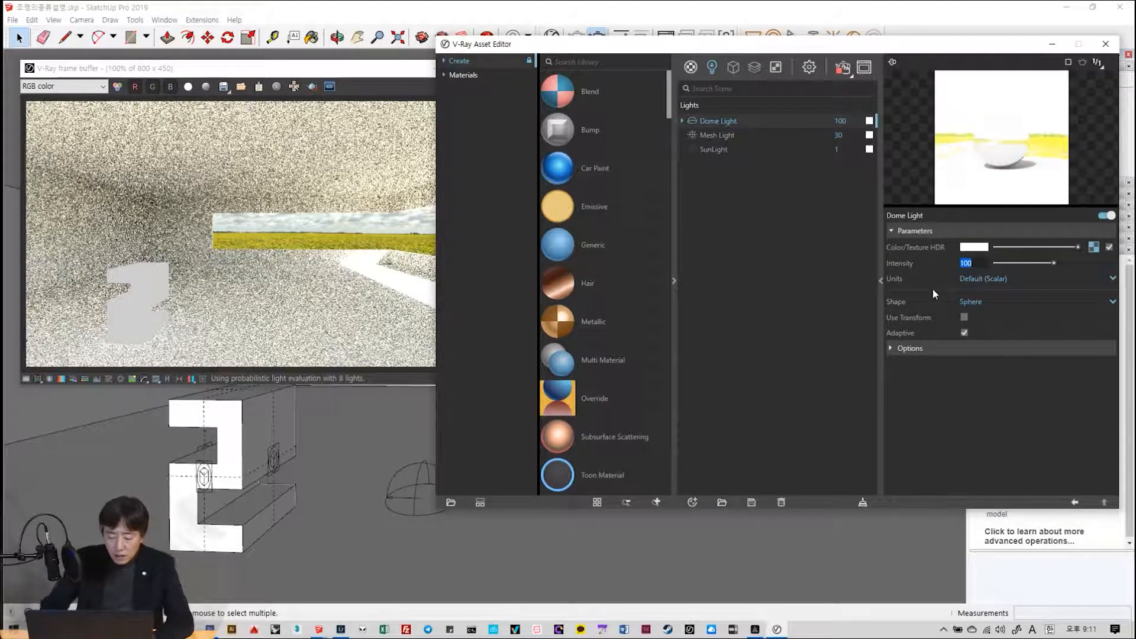
text(70)
key(Return)
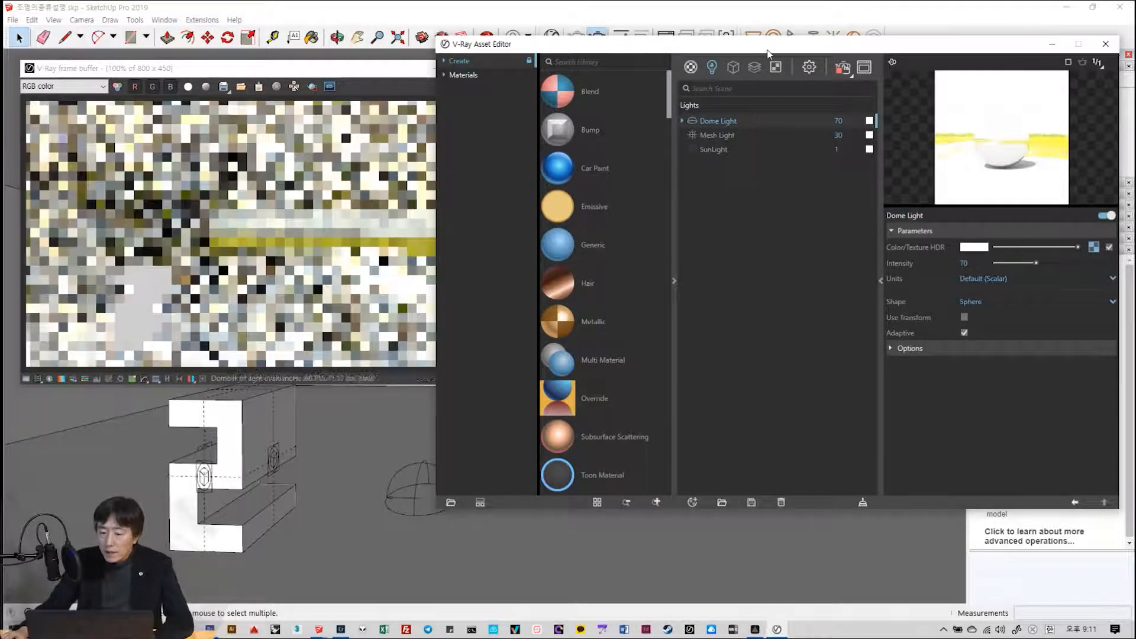
drag(768, 47, 788, 48)
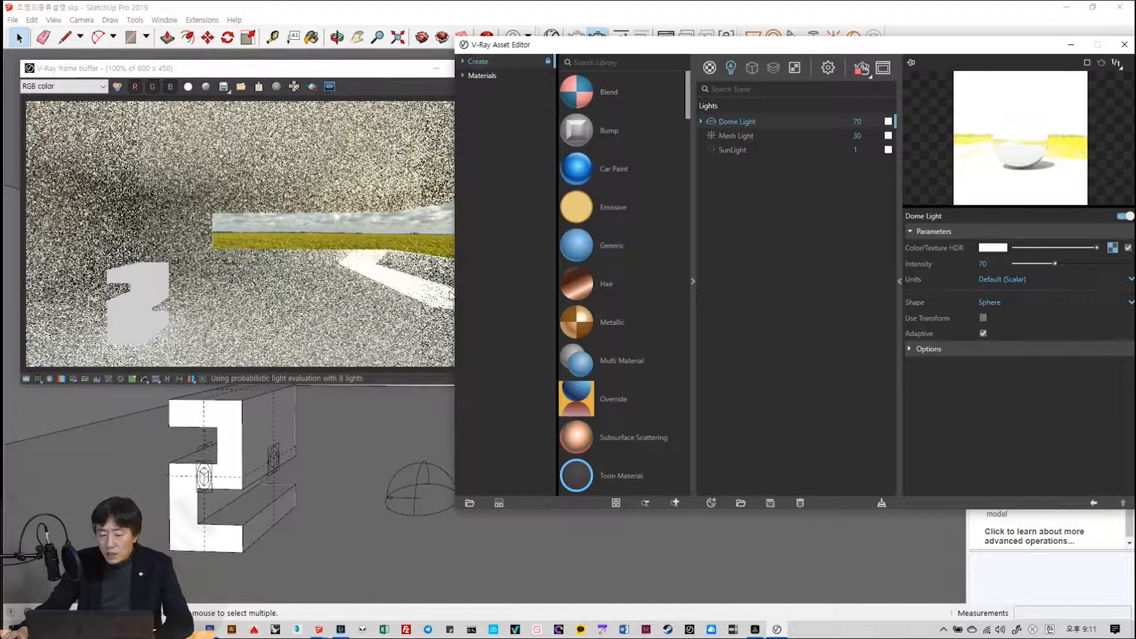
drag(651, 50, 622, 52)
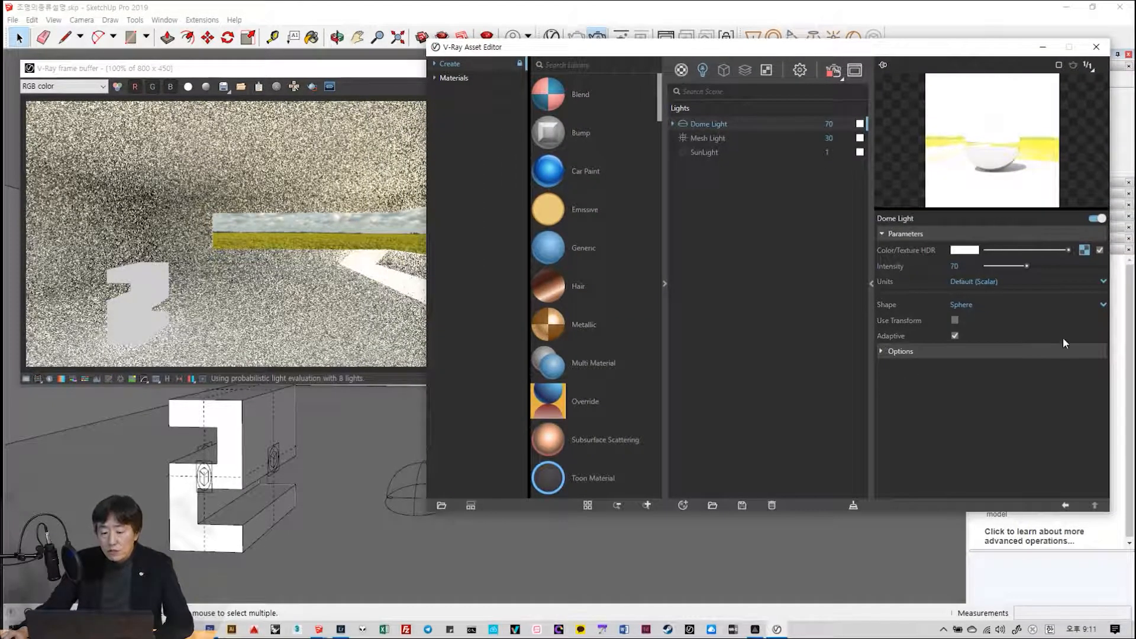
- Open the Dome Light's HDR texture and set its Rotate H to 0
click(1084, 251)
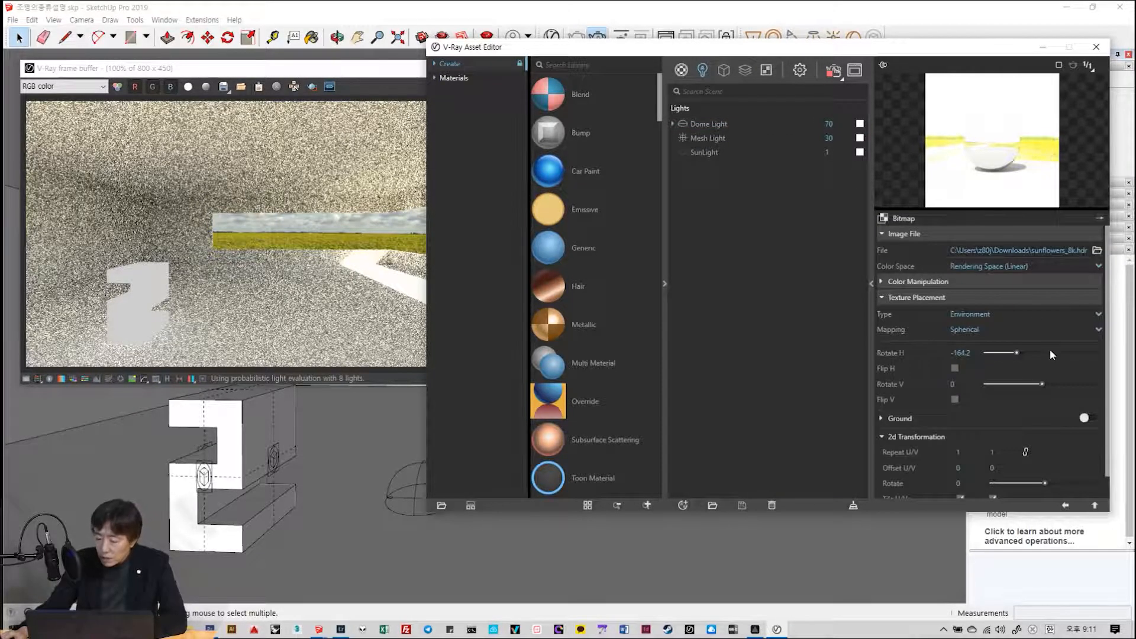
click(974, 355)
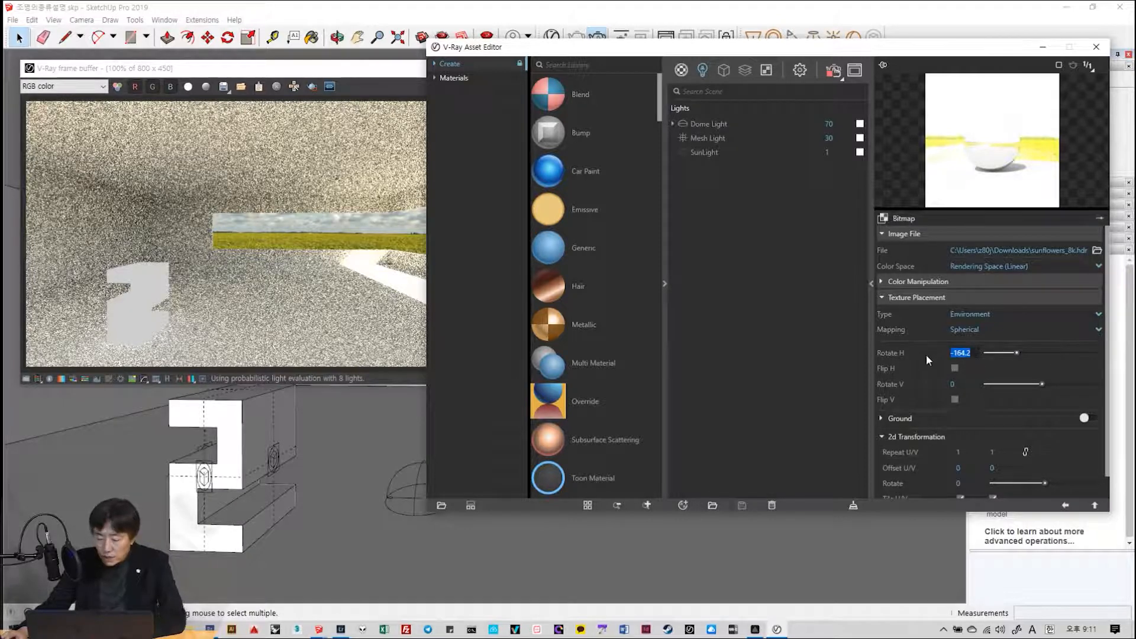
text(0)
key(Return)
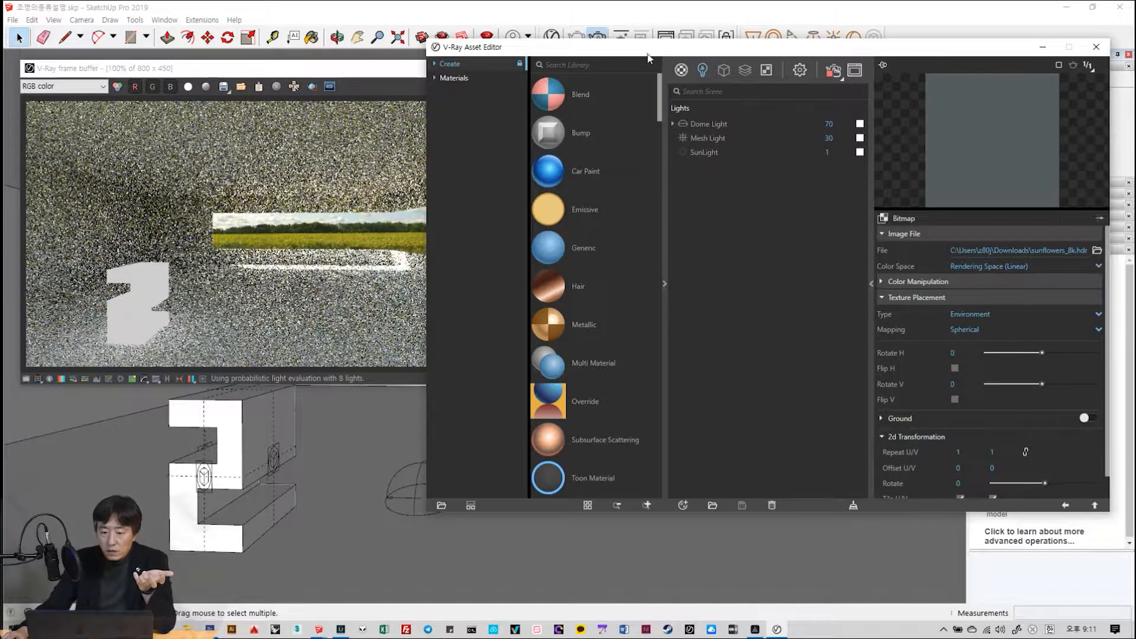
drag(647, 53, 685, 52)
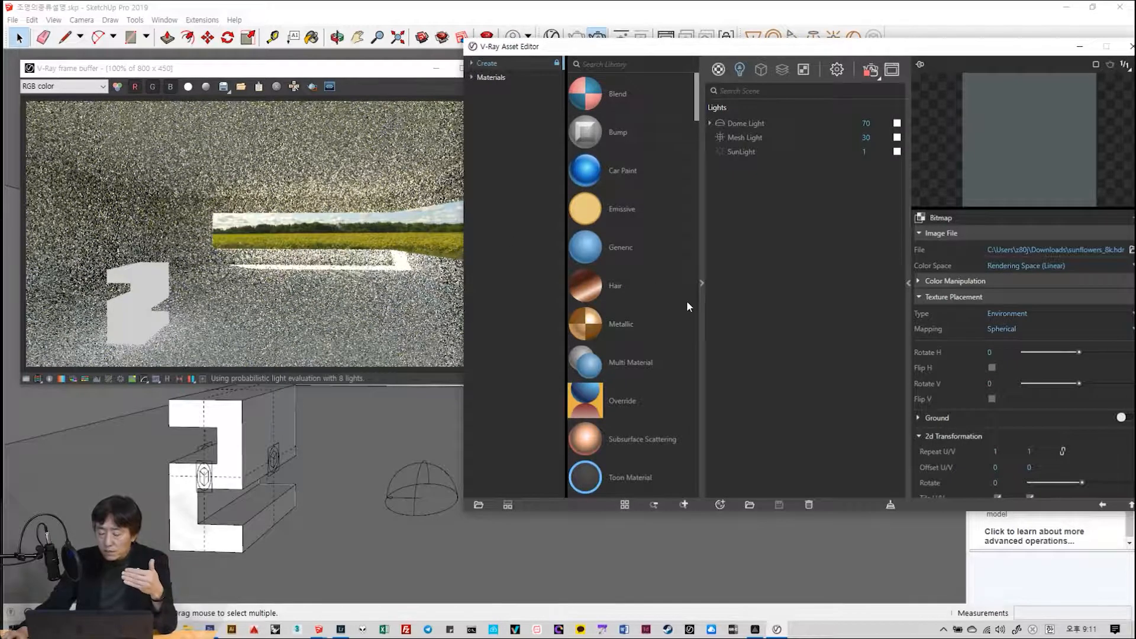
- Try the sunflowers HDR texture's Rotate H at -229.5, and set it to -33.8
drag(1079, 352, 1043, 352)
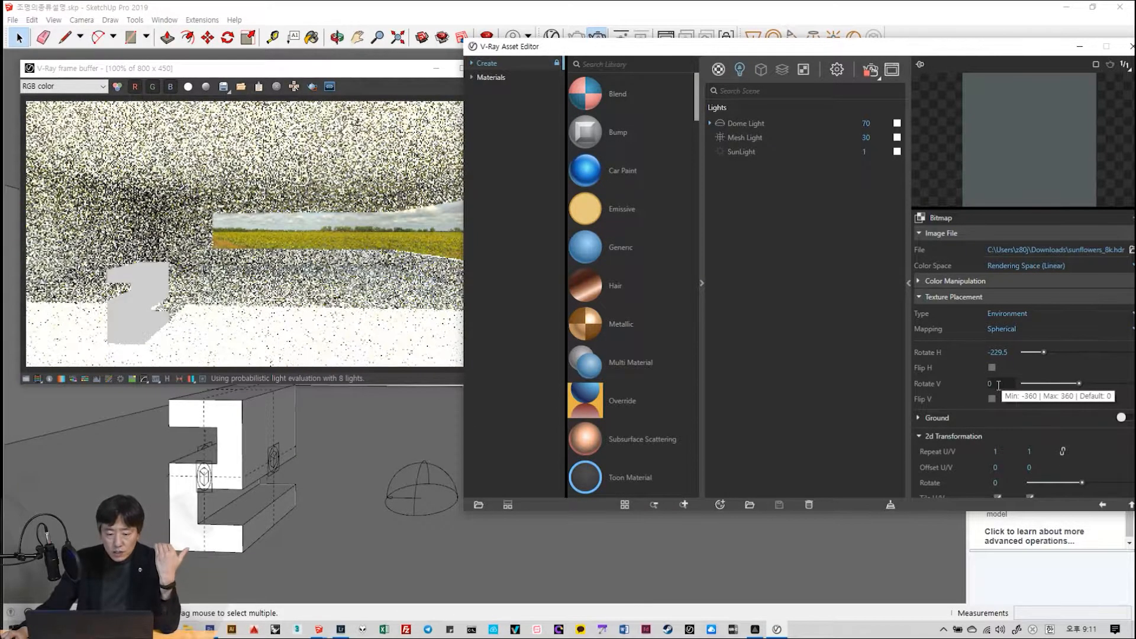
click(998, 352)
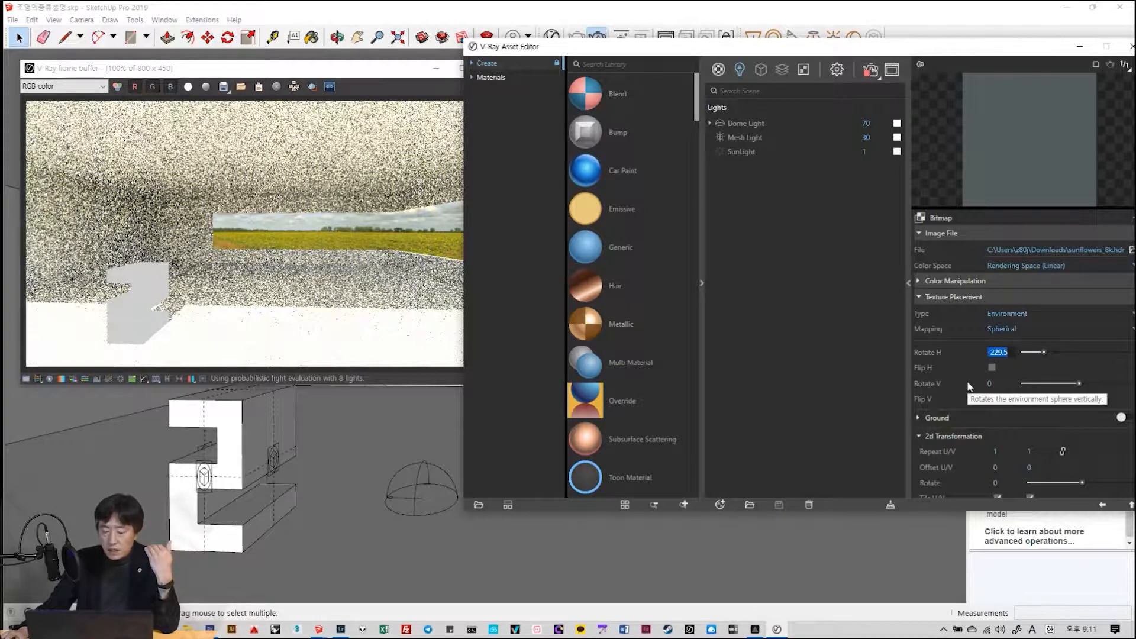
click(1073, 353)
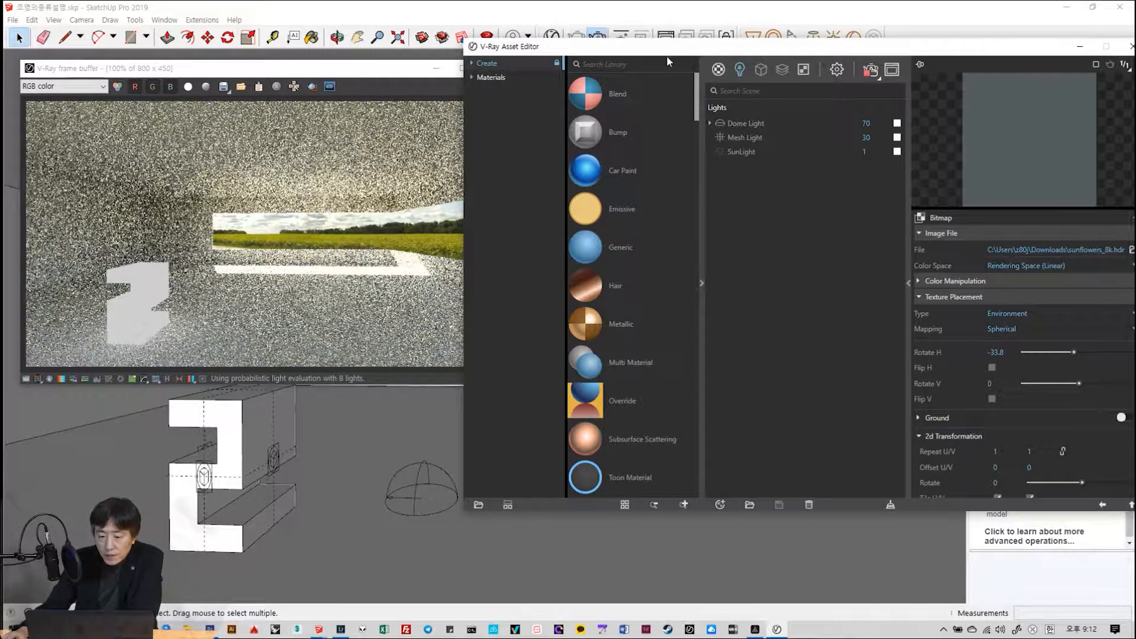
drag(666, 56, 704, 77)
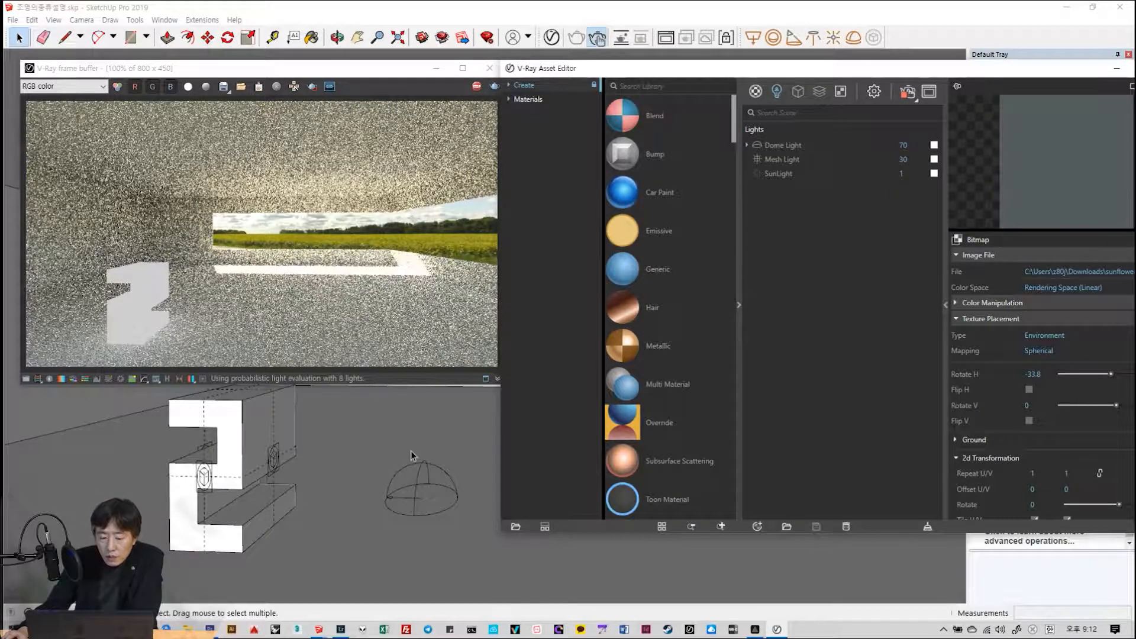
- Orbit the room to examine how the rotated HDR background and sunlight render from different angles
drag(617, 76, 845, 68)
mouse_move(497, 465)
middle_down()
mouse_move(593, 455)
mouse_move(406, 441)
mouse_move(451, 436)
mouse_move(488, 437)
mouse_move(408, 451)
mouse_move(497, 451)
mouse_move(329, 462)
mouse_move(424, 462)
mouse_move(375, 463)
middle_up()
key(space)
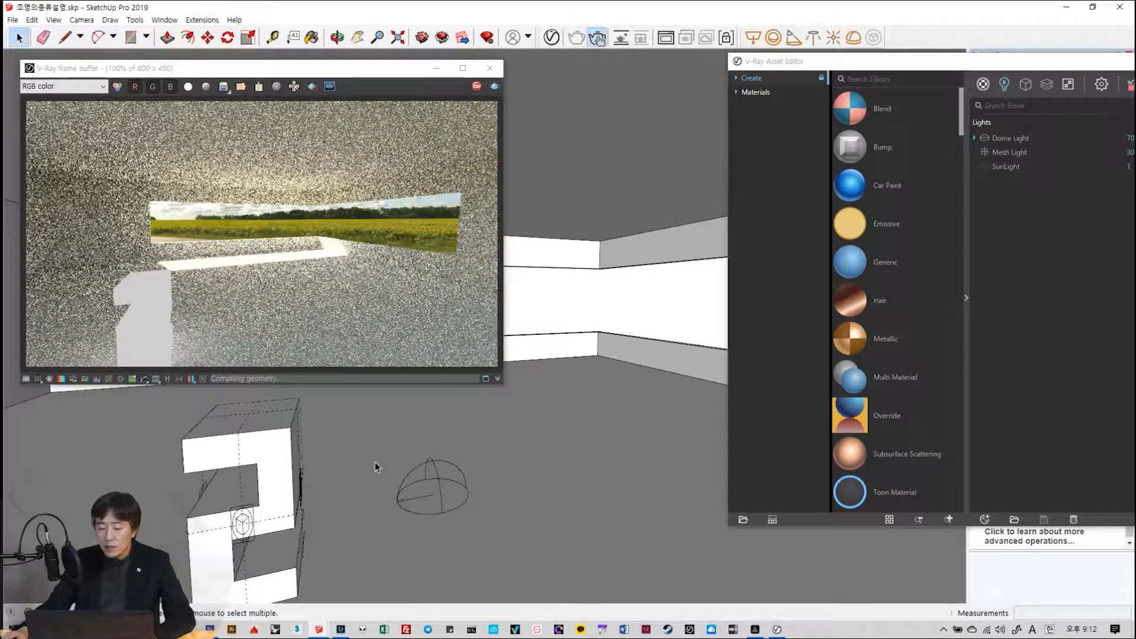
mouse_move(560, 459)
middle_down()
mouse_move(457, 462)
mouse_move(575, 454)
mouse_move(556, 431)
mouse_move(515, 482)
mouse_move(530, 456)
middle_up()
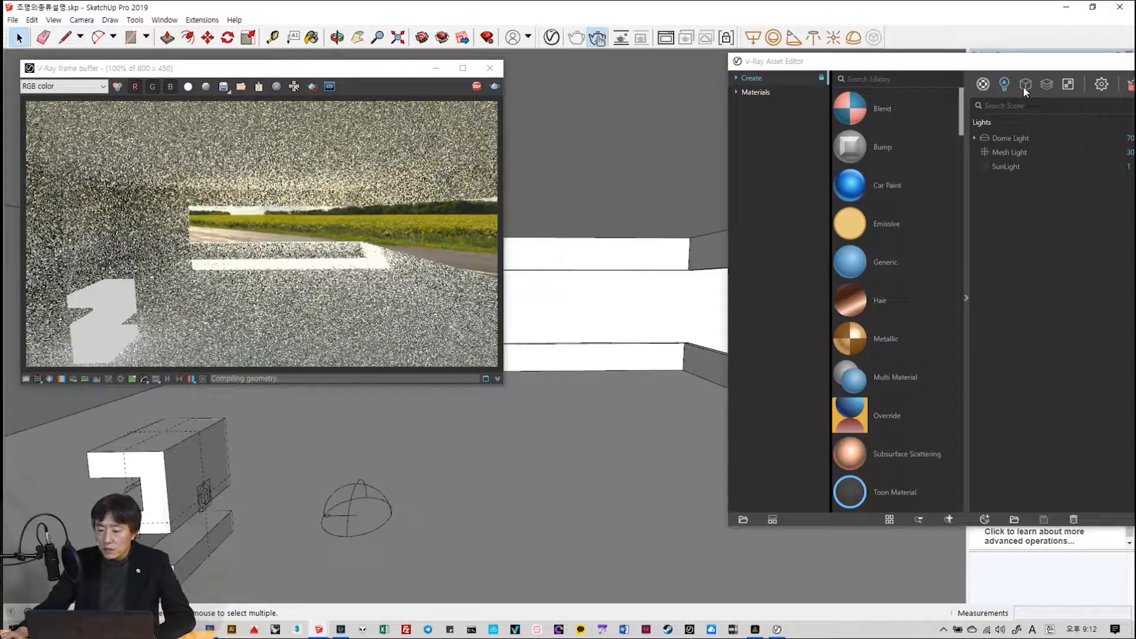
click(782, 122)
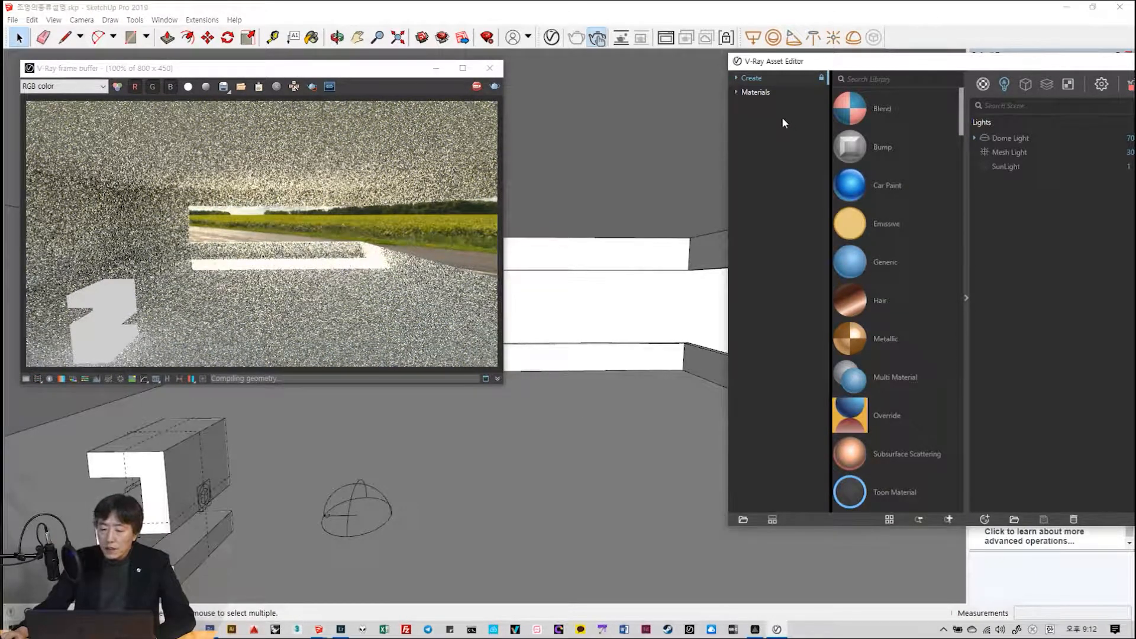
drag(971, 66, 678, 101)
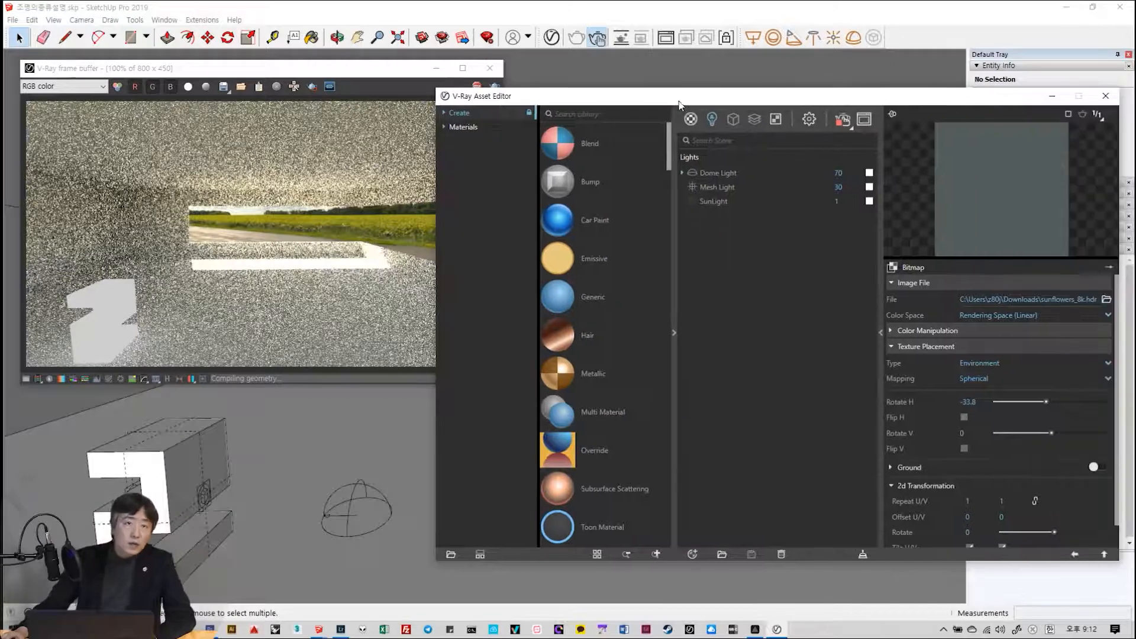
- Minimize the V-Ray Asset Editor, turn the view back to the window wall, and place the frame buffer out of the way
click(1052, 96)
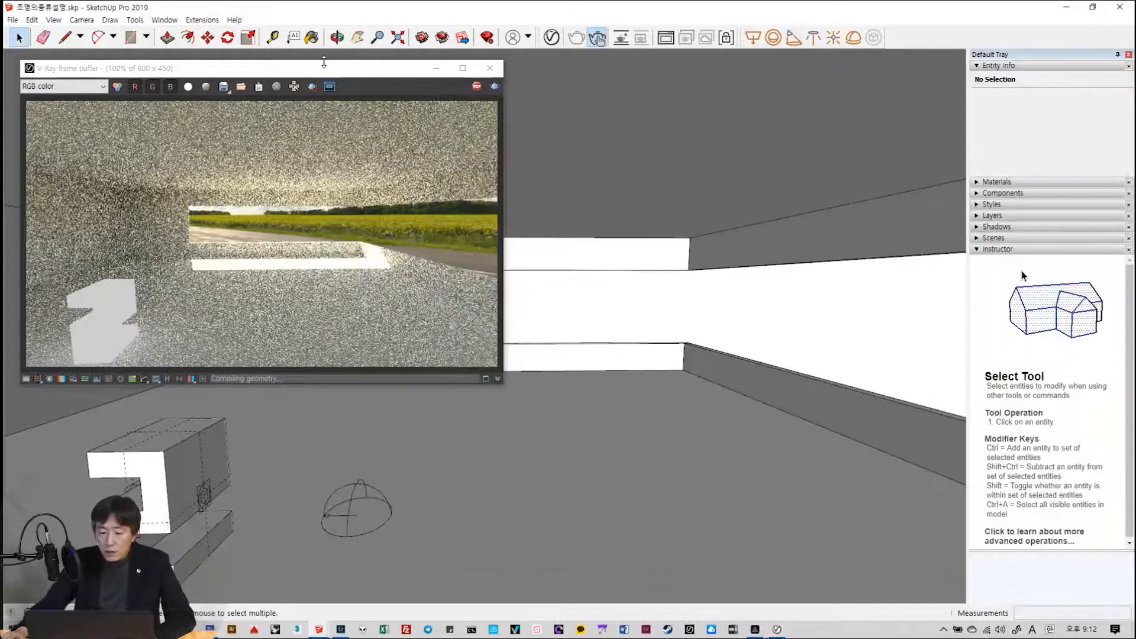
click(438, 69)
middle_drag(521, 419, 571, 419)
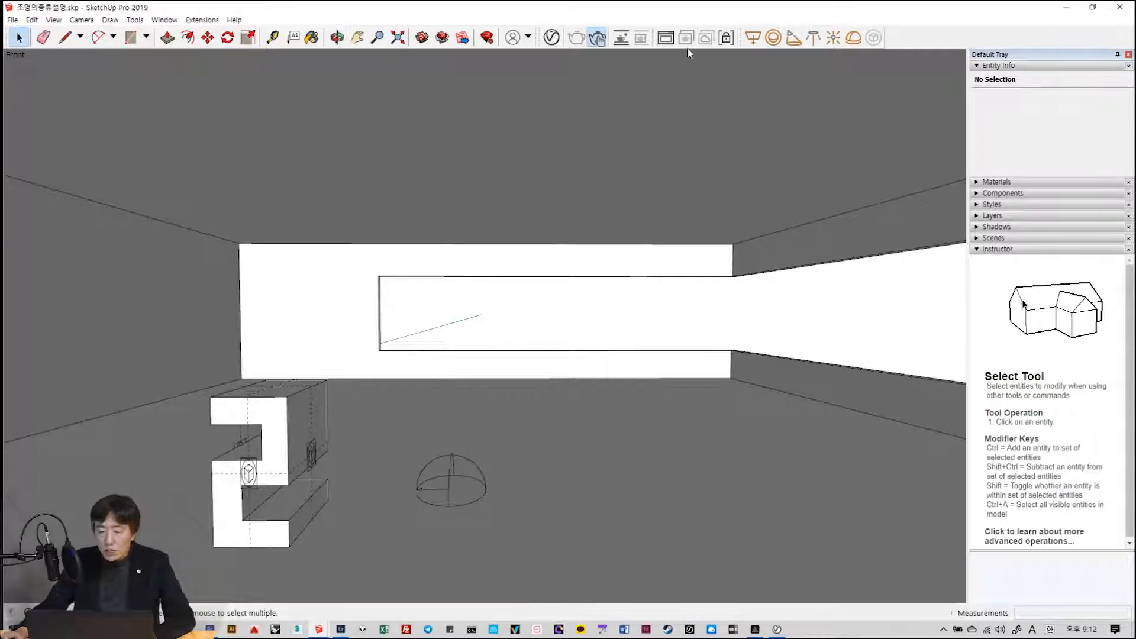
click(603, 42)
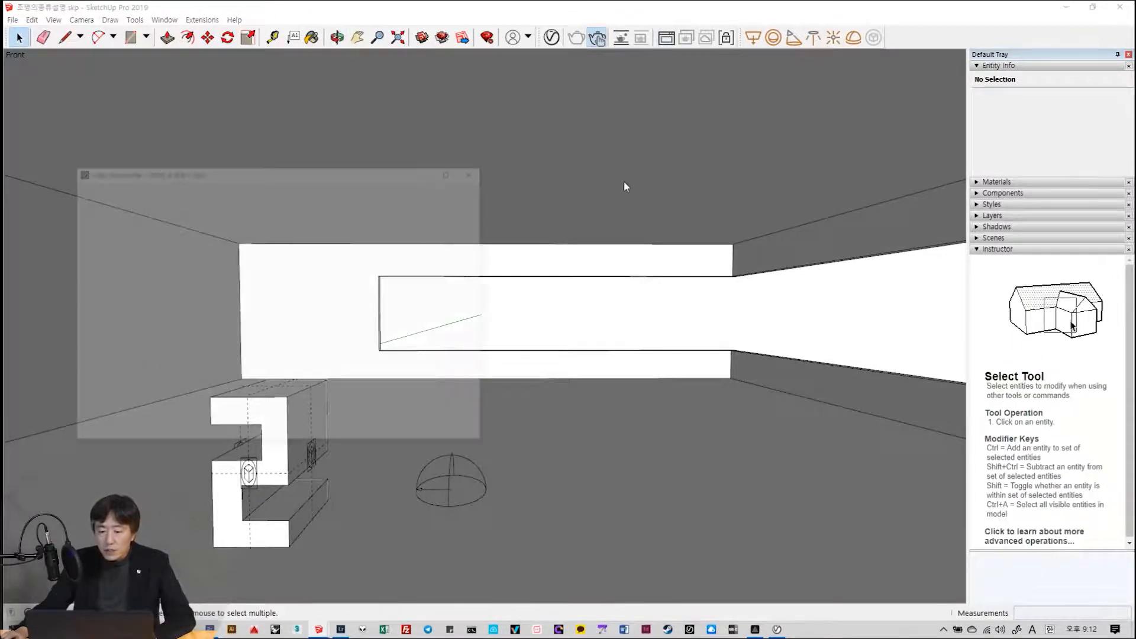
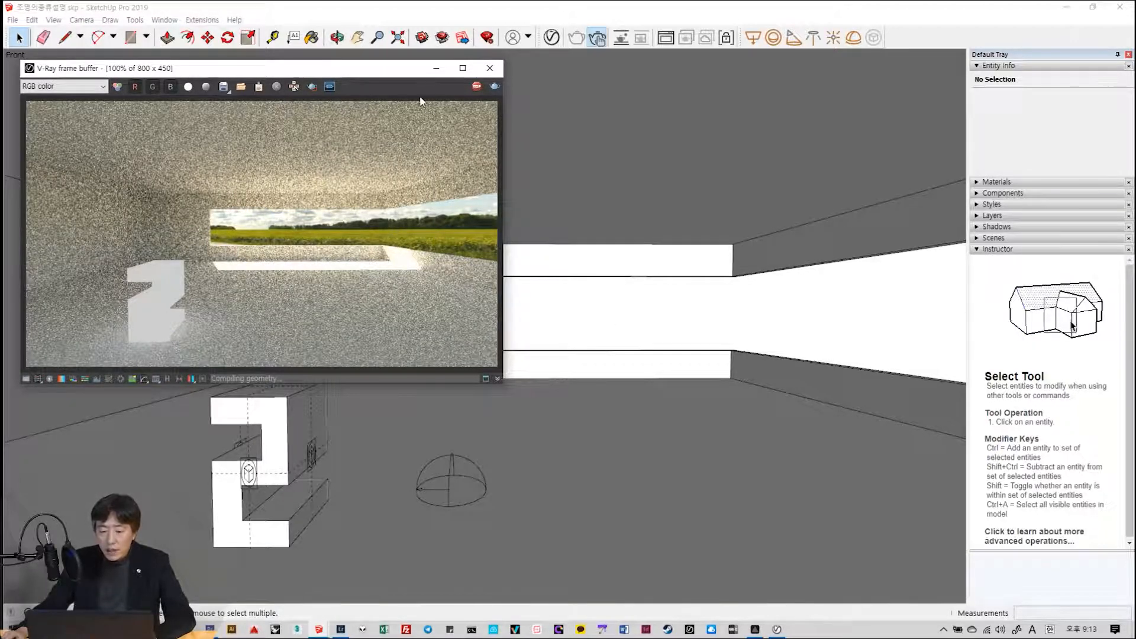
drag(385, 73, 214, 77)
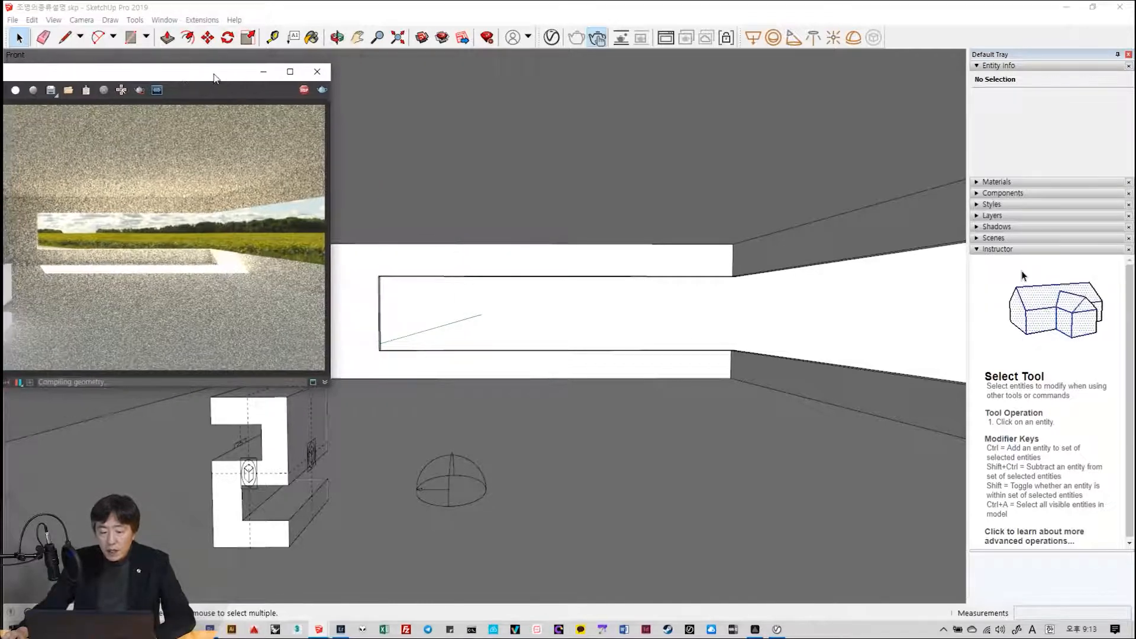
- Draw an upright rectangular pane about 4618 by 1775 mm in the window opening, starting midway across the reveal's lower corner
middle_drag(683, 336, 474, 340)
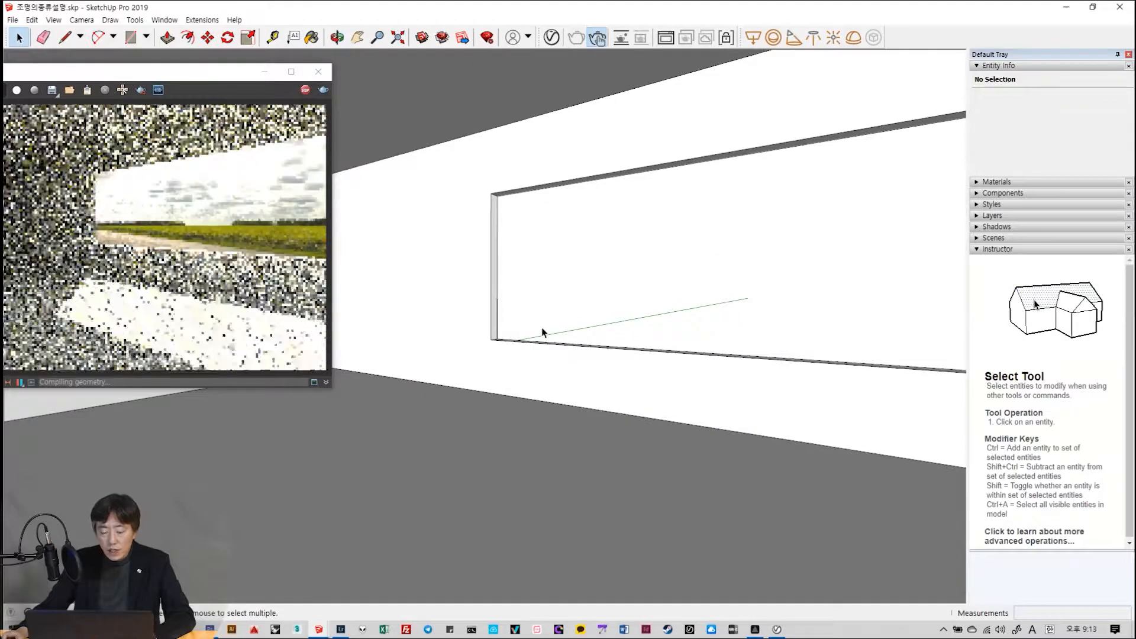
scroll(541, 327, up, 3)
scroll(540, 326, up, 2)
middle_drag(540, 324, 560, 391)
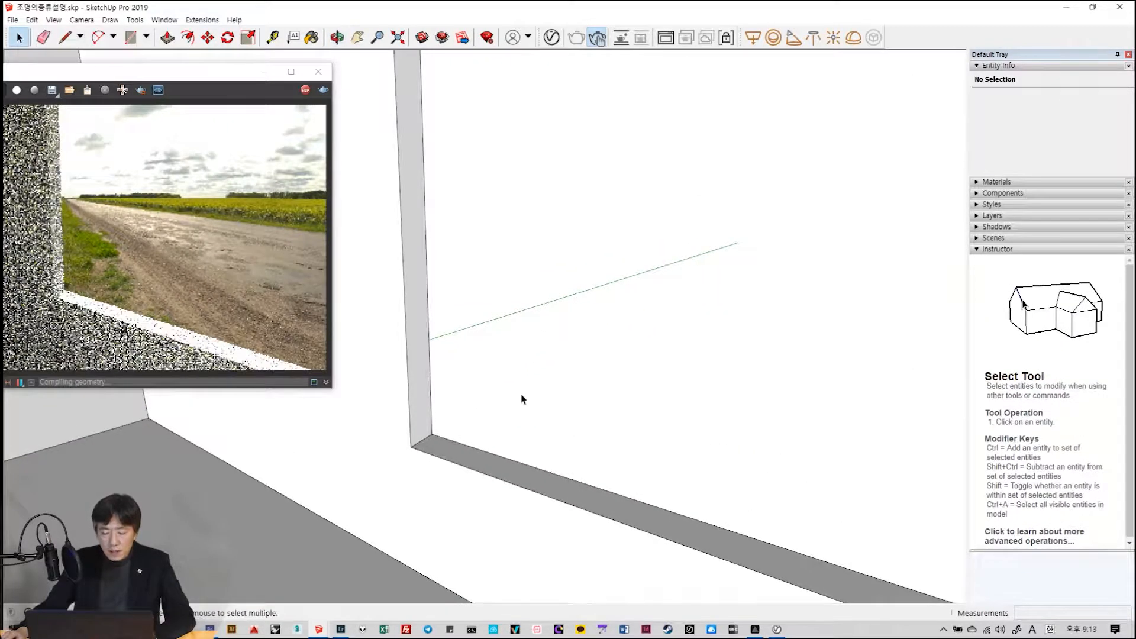
key(r)
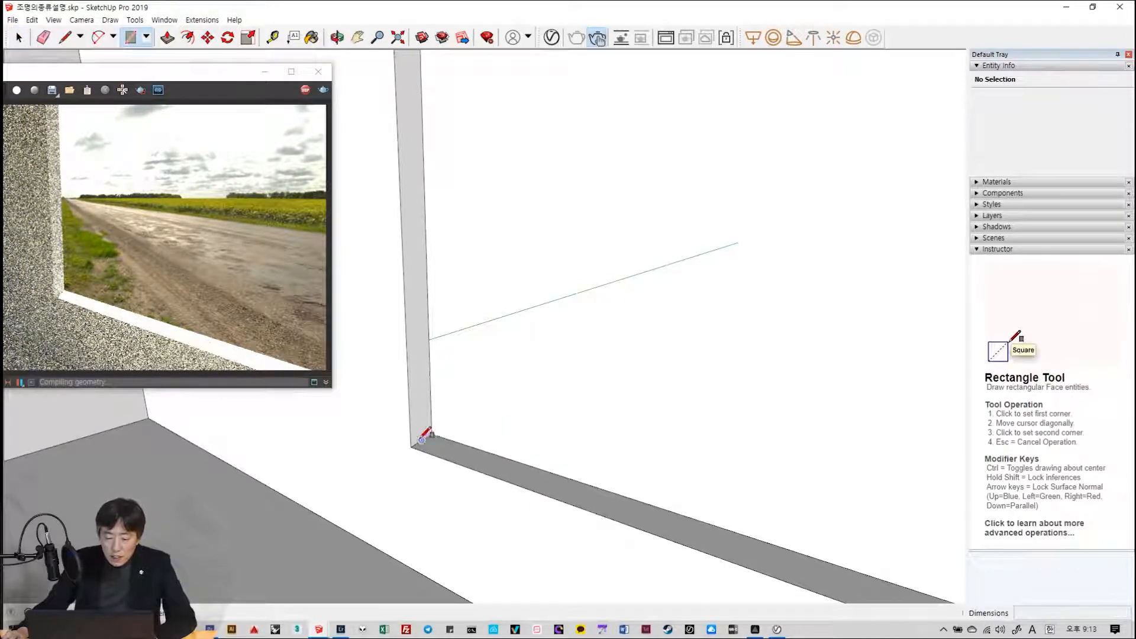
click(422, 440)
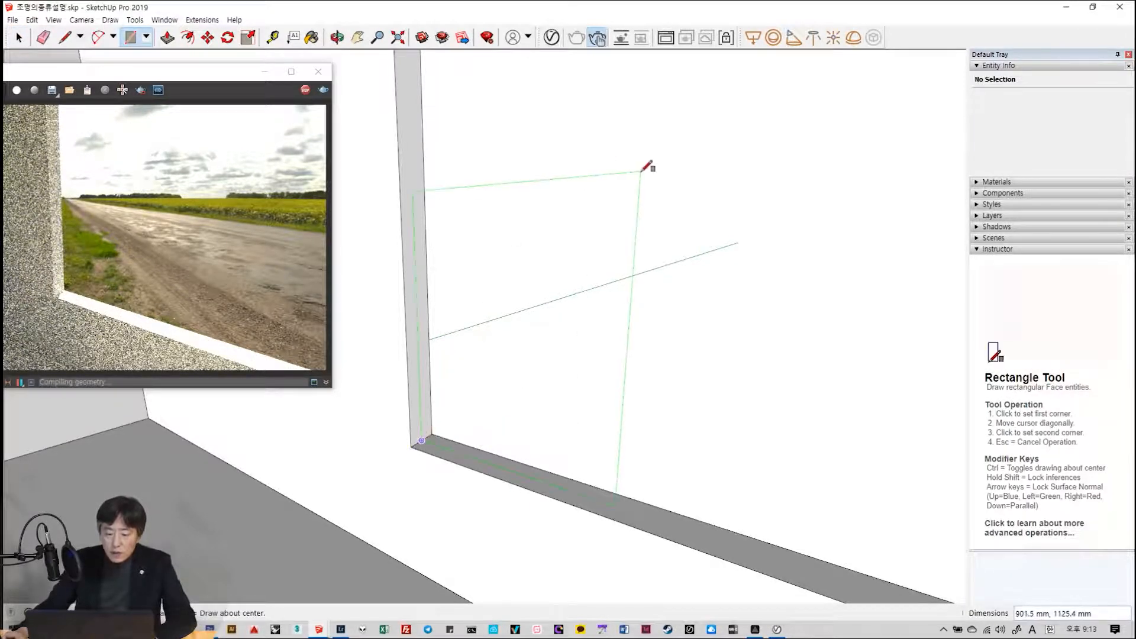
scroll(642, 174, down, 5)
shift+middle_drag(675, 189, 370, 247)
middle_drag(639, 229, 834, 272)
middle_drag(759, 278, 763, 340)
middle_drag(724, 279, 733, 183)
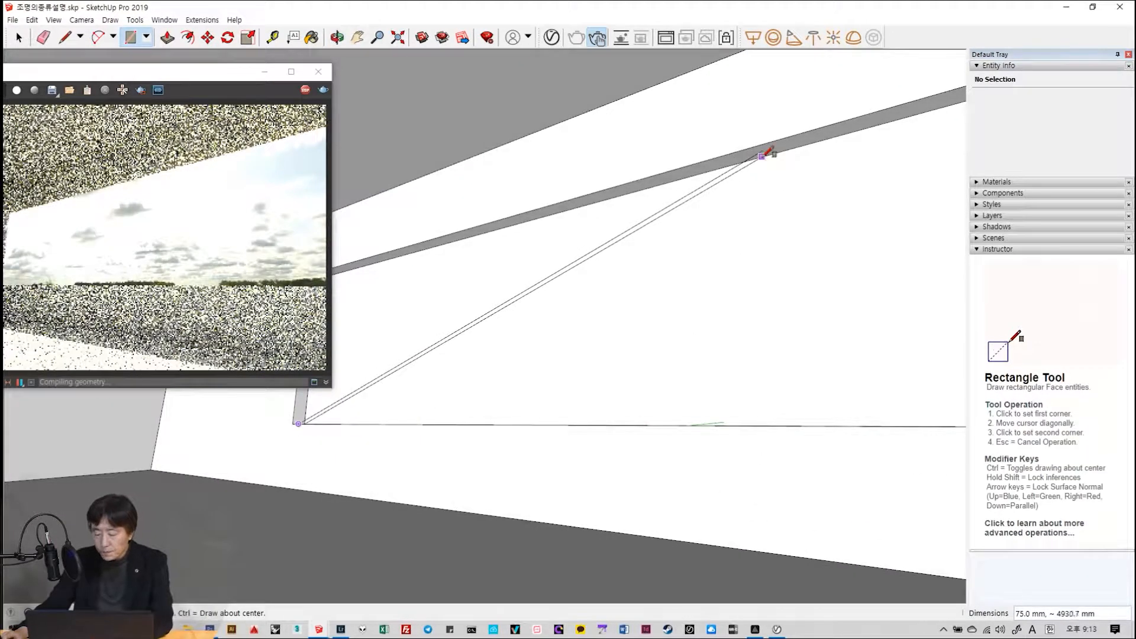
key(Up)
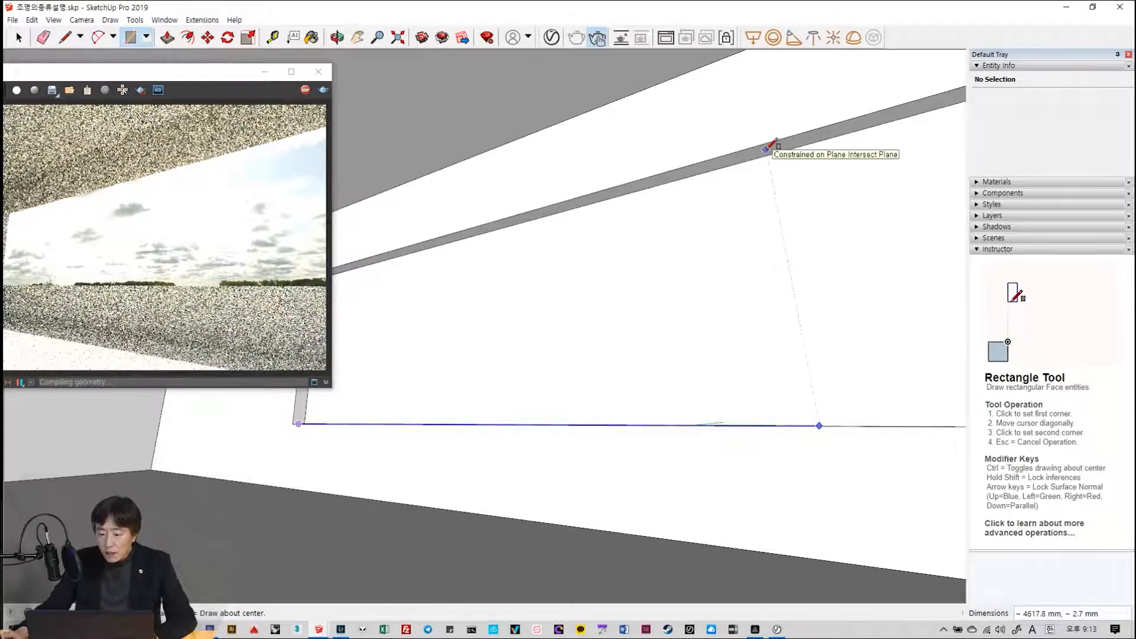
scroll(767, 148, up, 2)
key(Left)
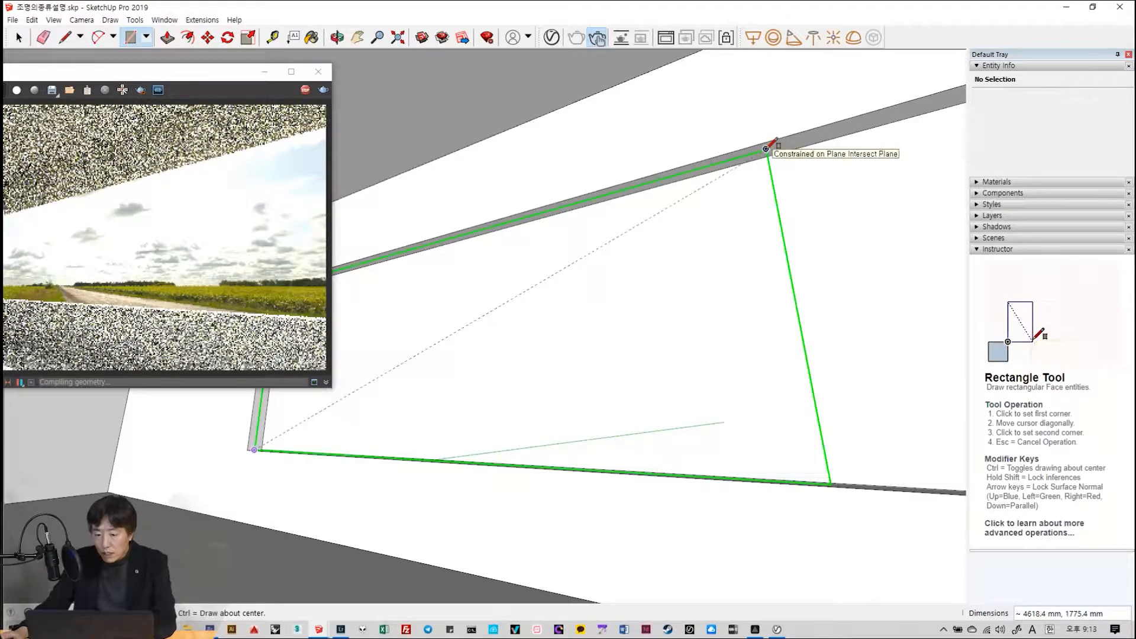
click(766, 148)
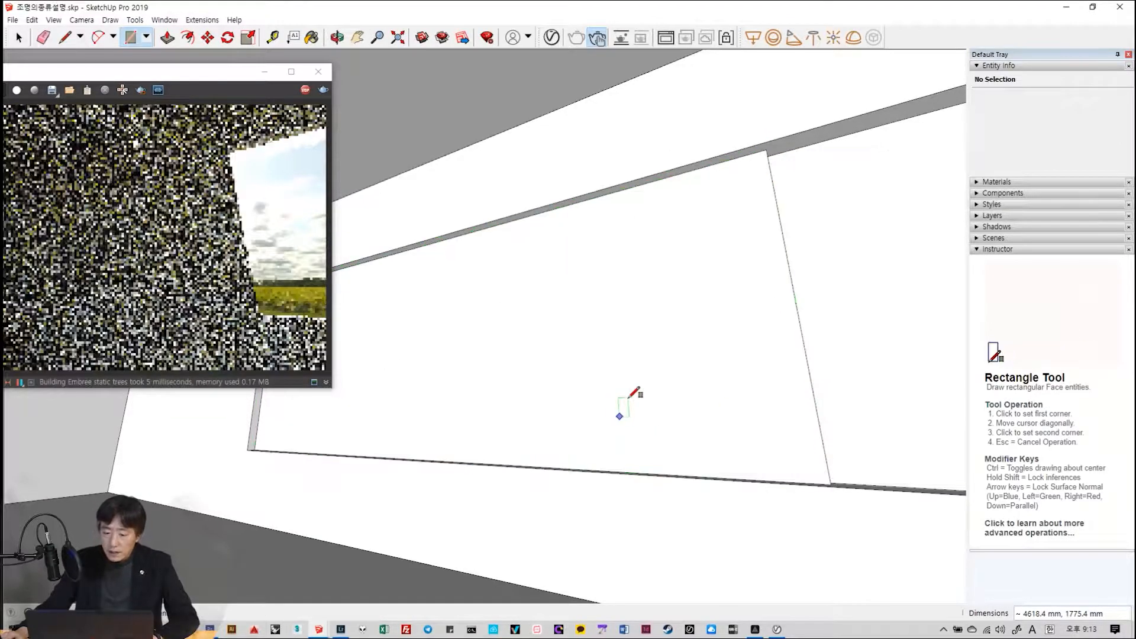
- Return to a view of the whole window wall and select the new pane face
scroll(629, 411, down, 5)
key(space)
middle_drag(636, 406, 748, 479)
middle_drag(532, 389, 651, 378)
scroll(599, 374, down, 5)
scroll(599, 374, up, 2)
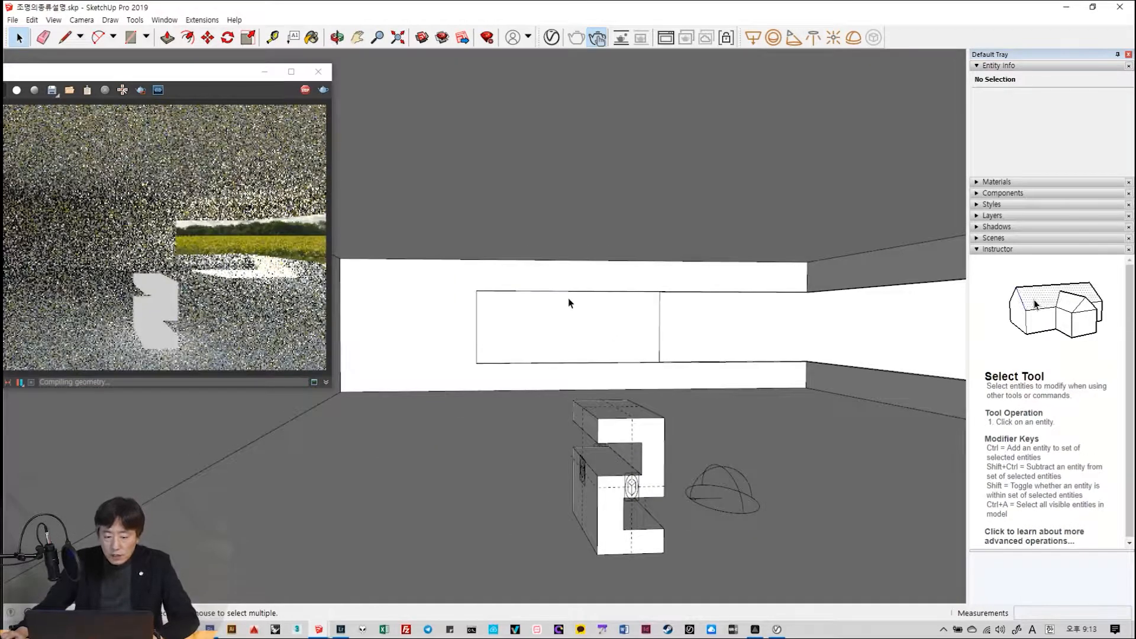
click(588, 329)
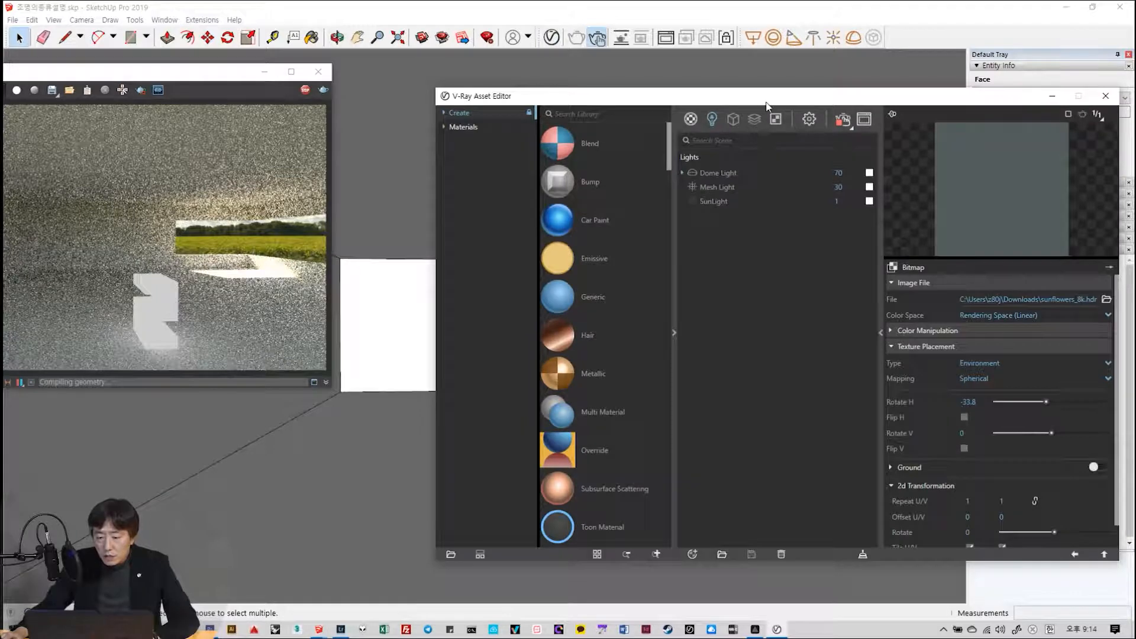
- Add the Glass Window CementGrey material from the V-Ray library's Glass category to the scene materials
drag(767, 106, 572, 106)
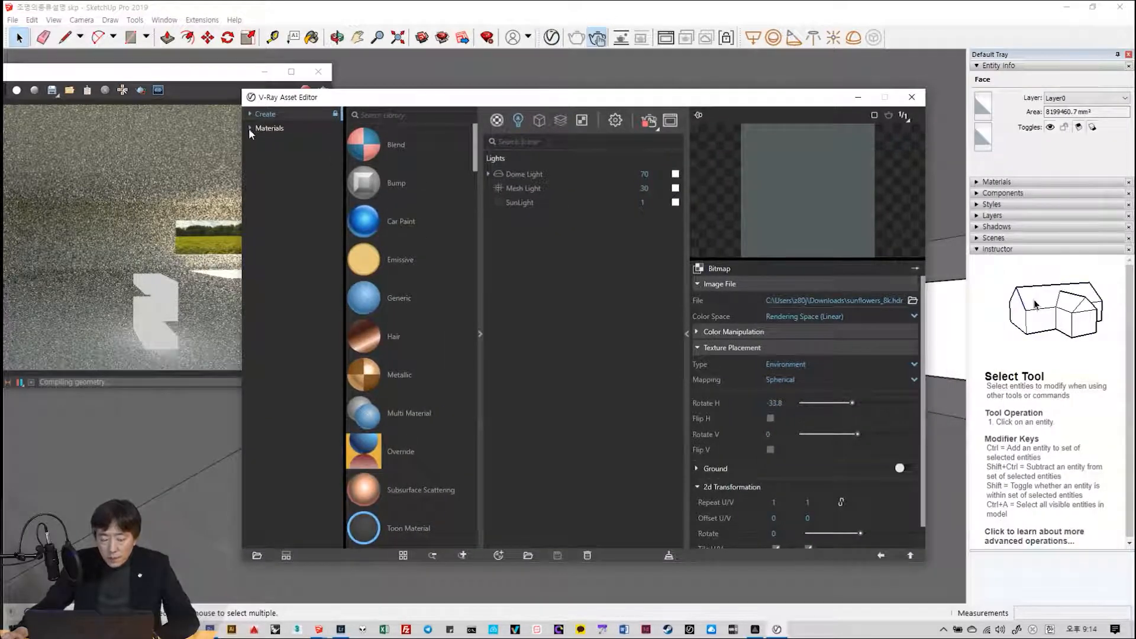
click(254, 129)
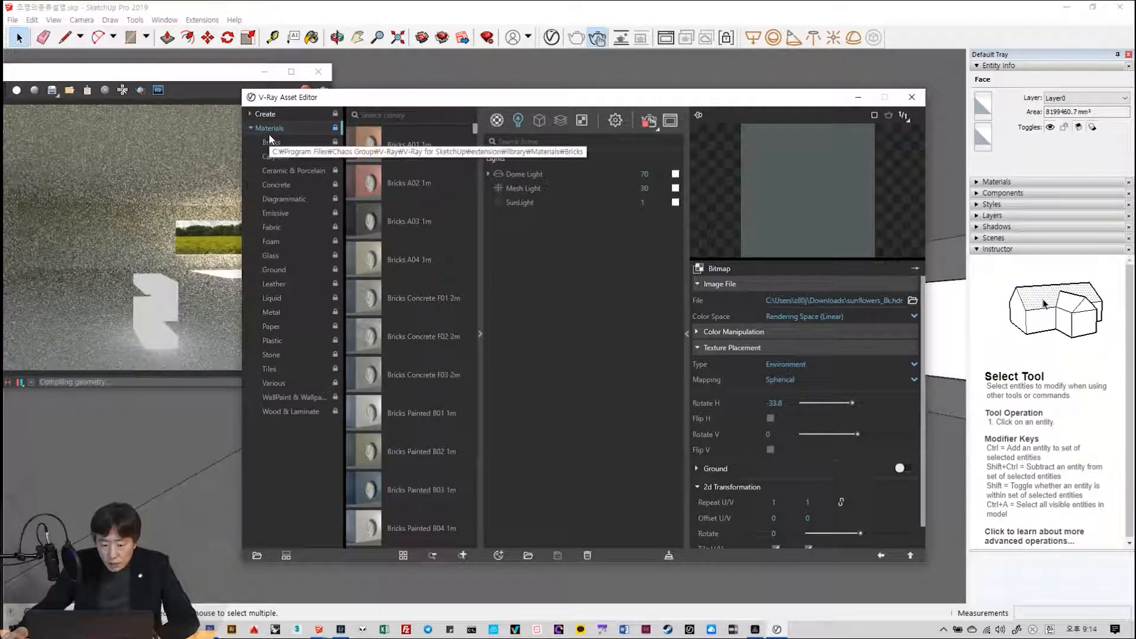
click(274, 258)
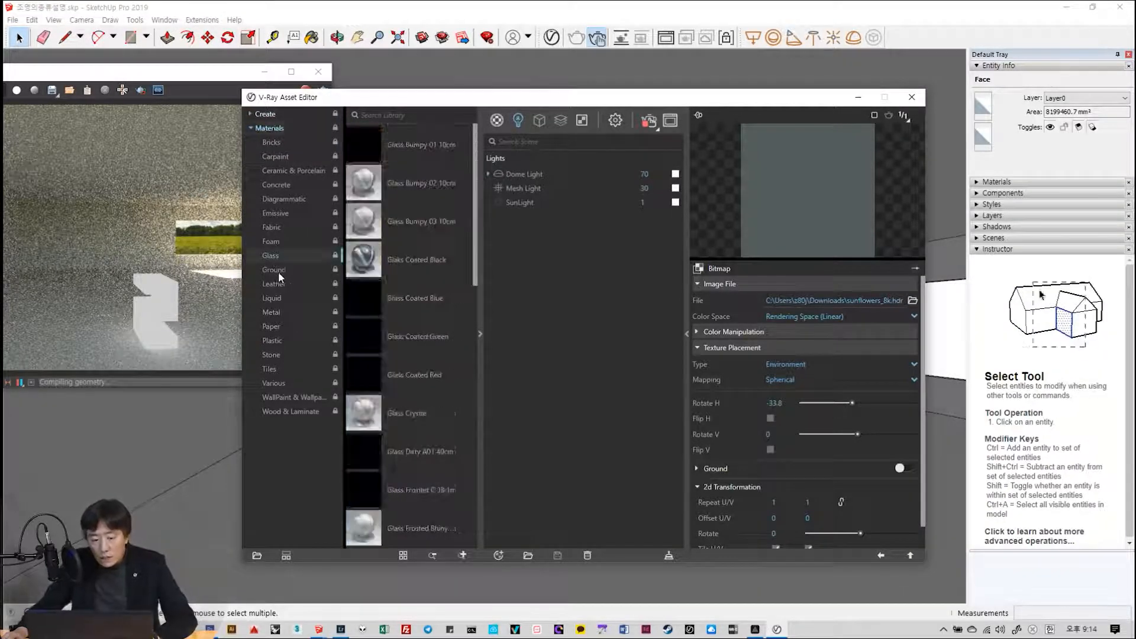
scroll(412, 280, down, 3)
scroll(412, 279, down, 6)
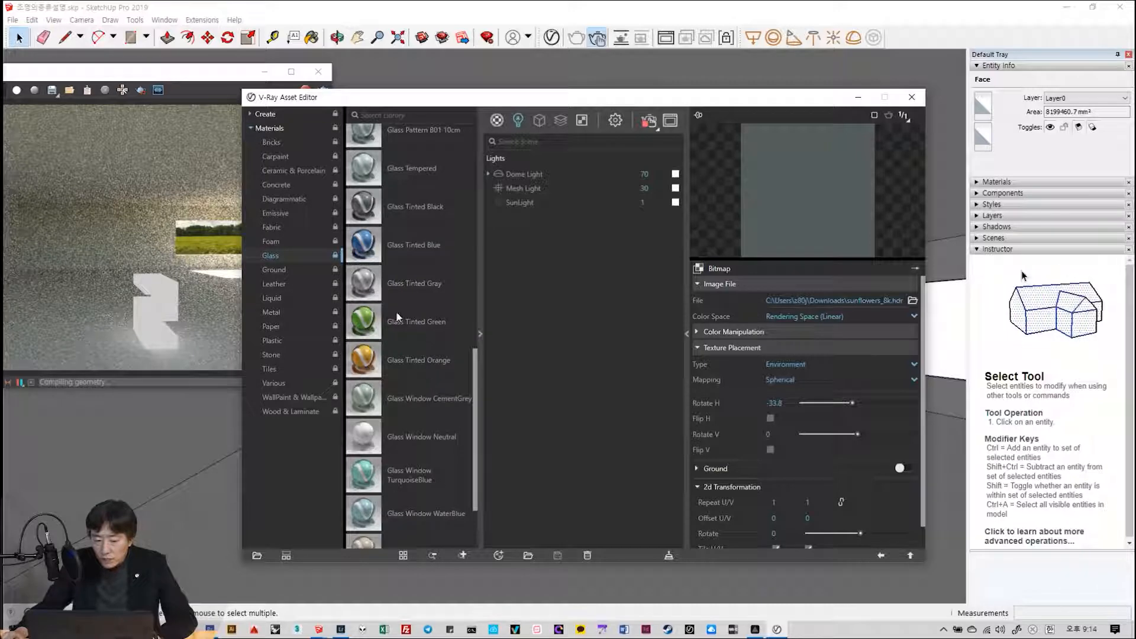
scroll(424, 386, down, 3)
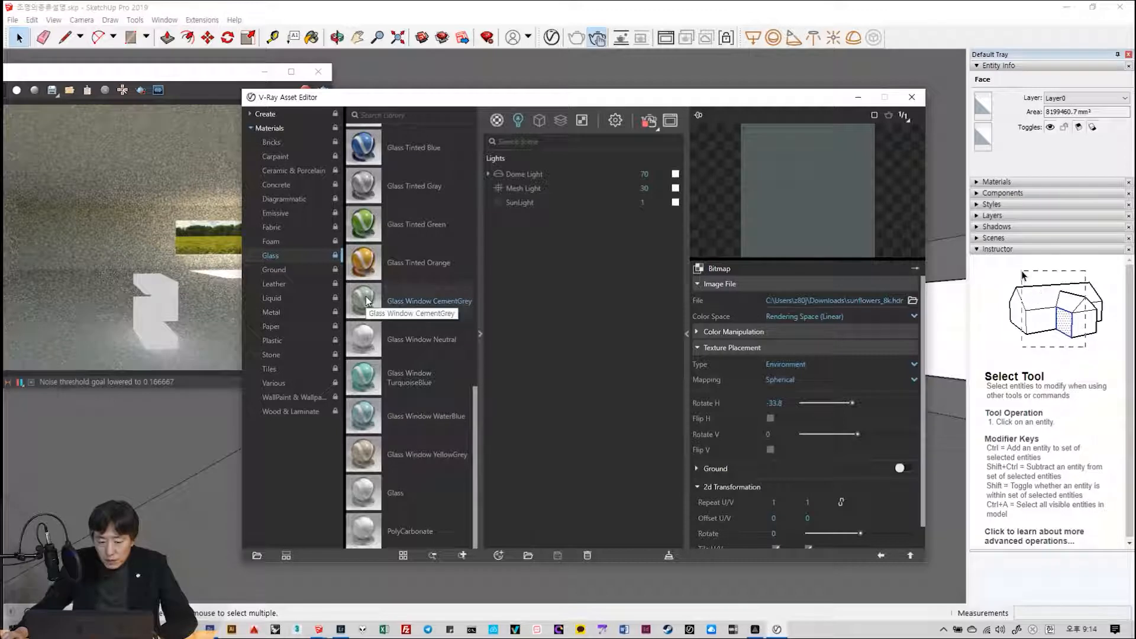
drag(377, 315, 559, 301)
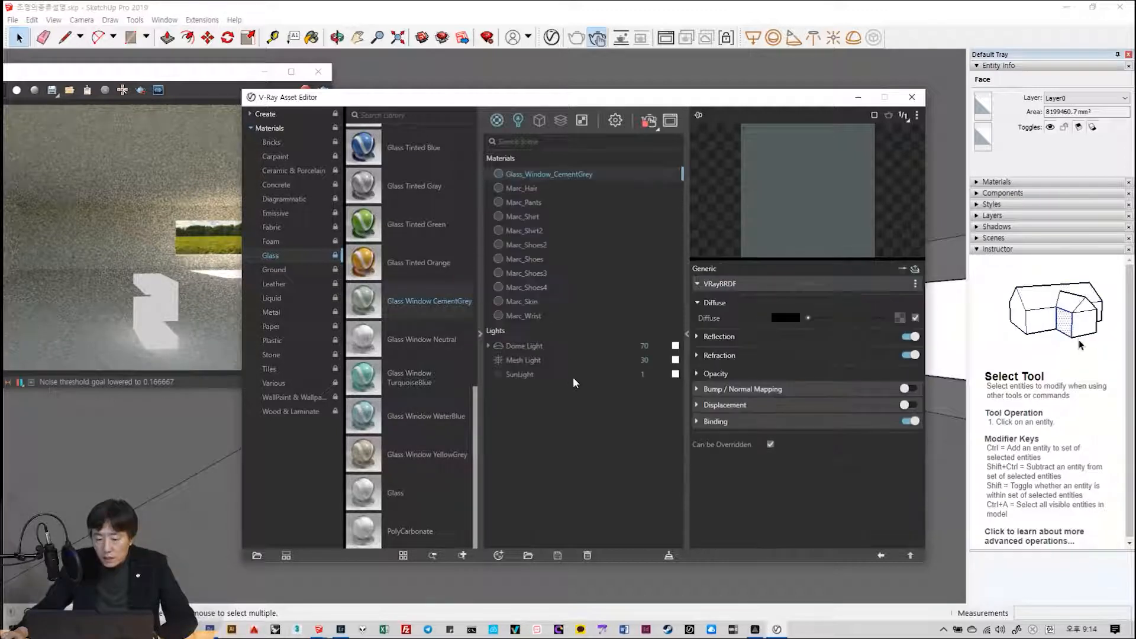
- Apply Glass_Window_CementGrey to the selected pane and close the V-Ray Asset Editor
drag(534, 105, 542, 396)
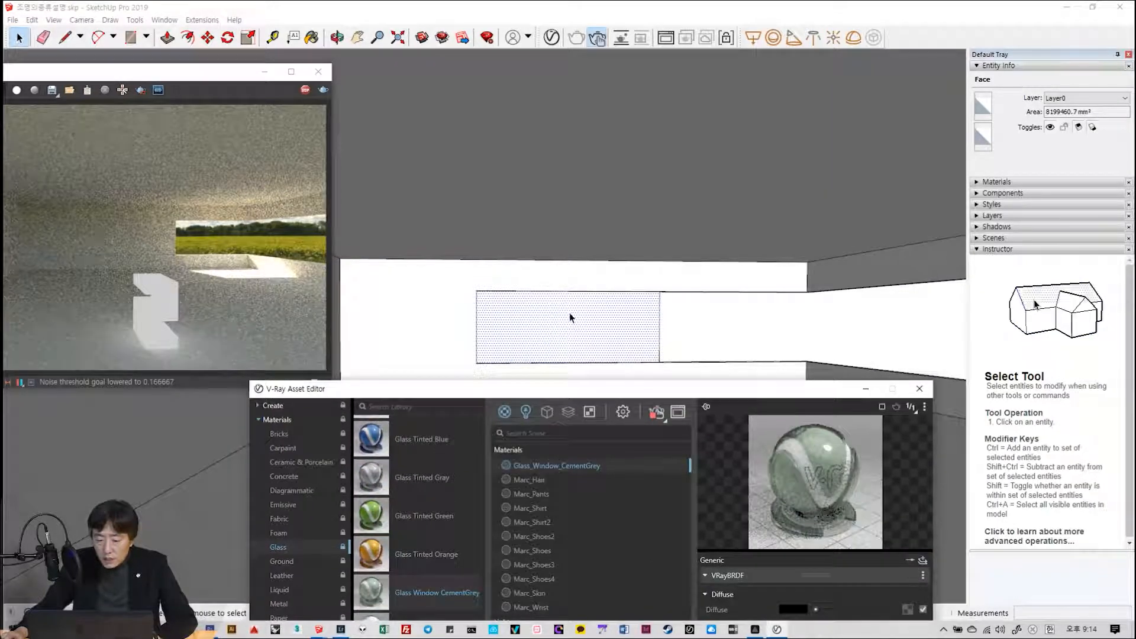
right_click(551, 467)
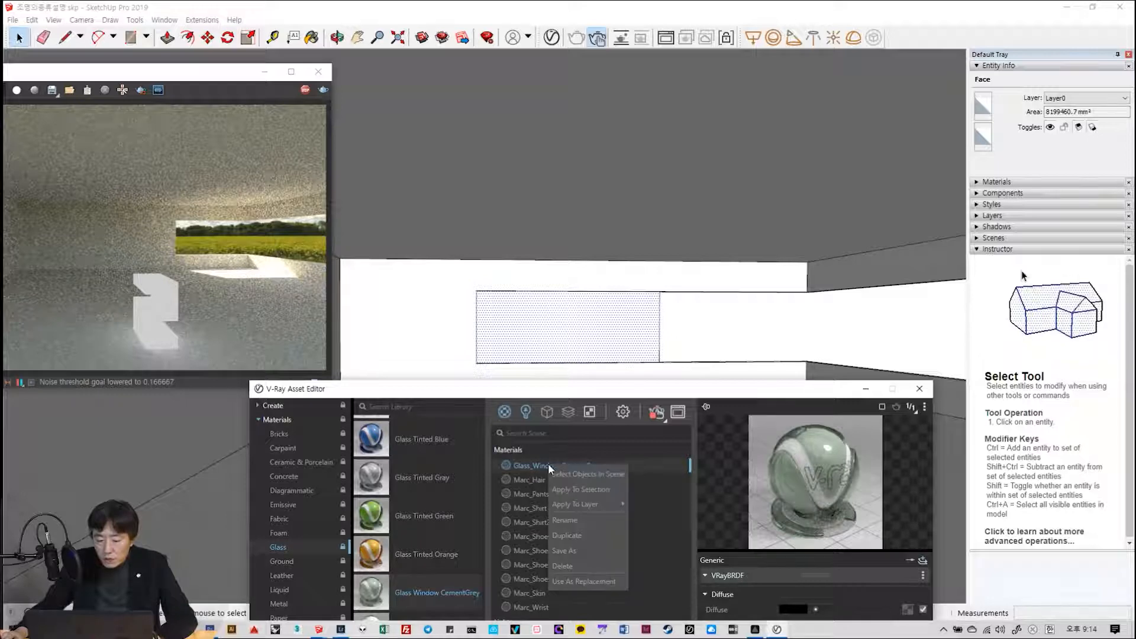
click(604, 490)
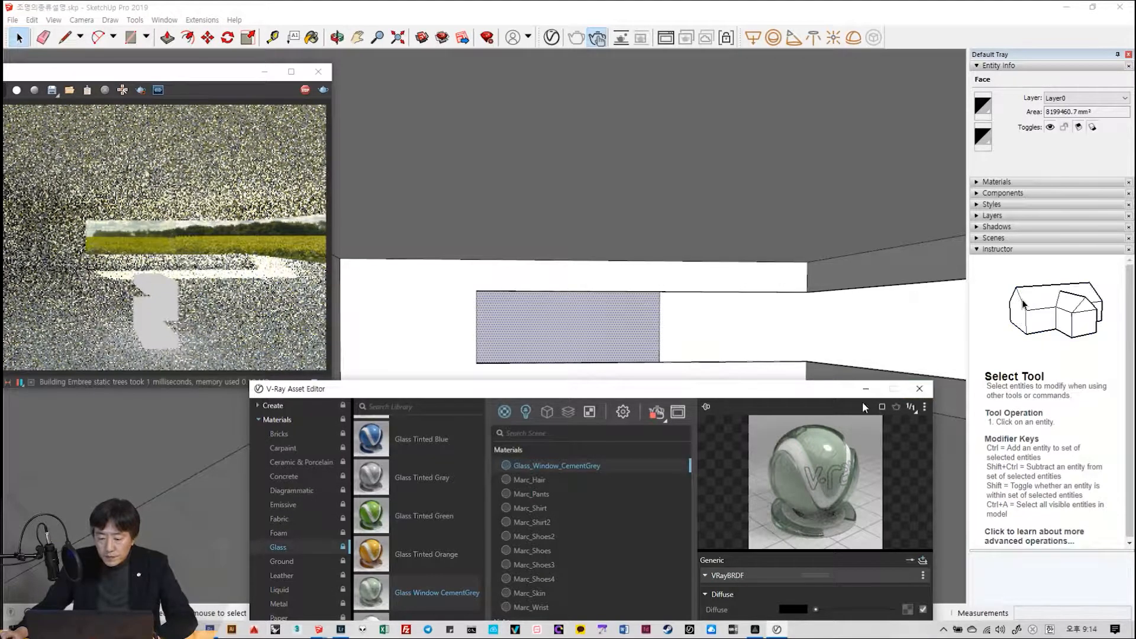
click(919, 389)
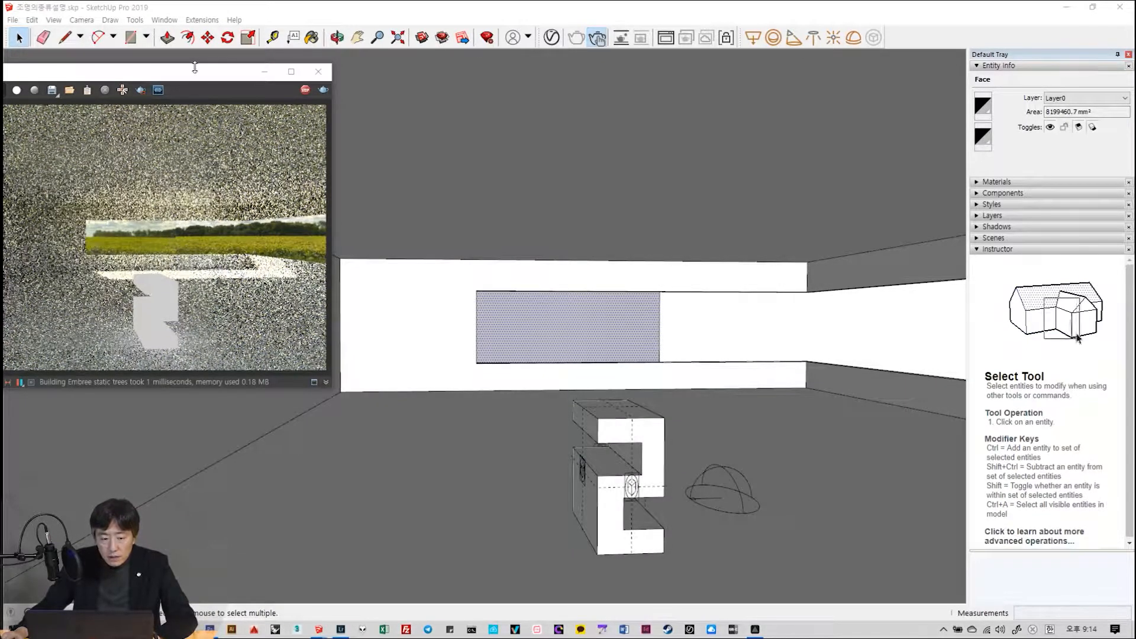
- Examine in the V-Ray frame buffer how the HDR background renders through the glass pane compared with the open part of the window
drag(189, 70, 520, 95)
mouse_move(799, 324)
middle_down()
mouse_move(806, 357)
mouse_move(835, 332)
mouse_move(767, 349)
mouse_move(791, 310)
mouse_move(846, 386)
middle_up()
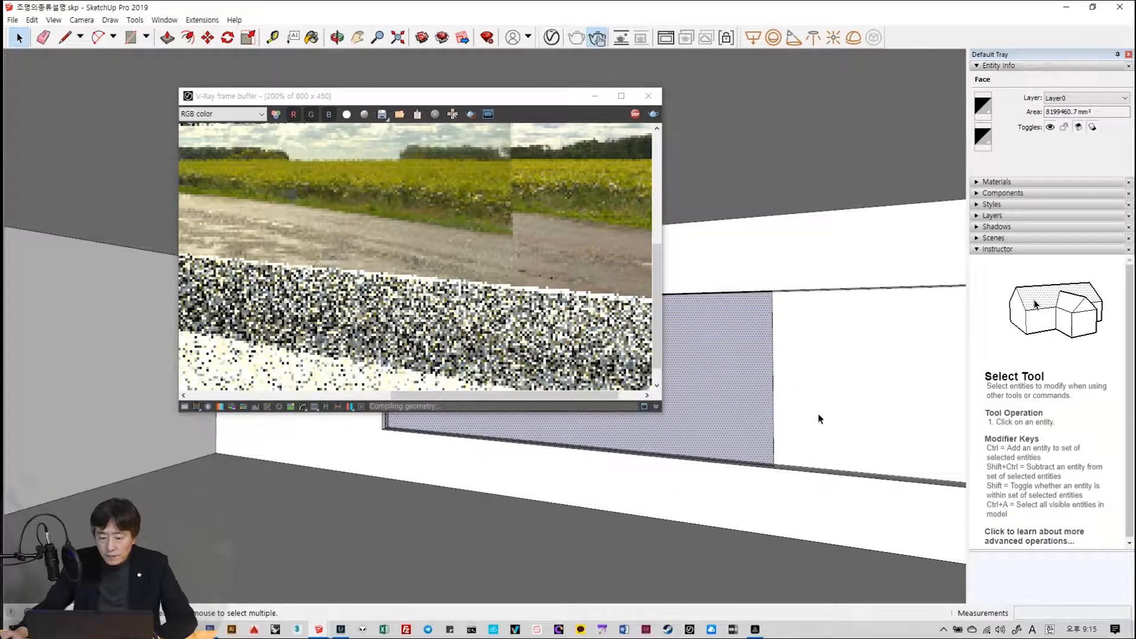
scroll(418, 233, down, 1)
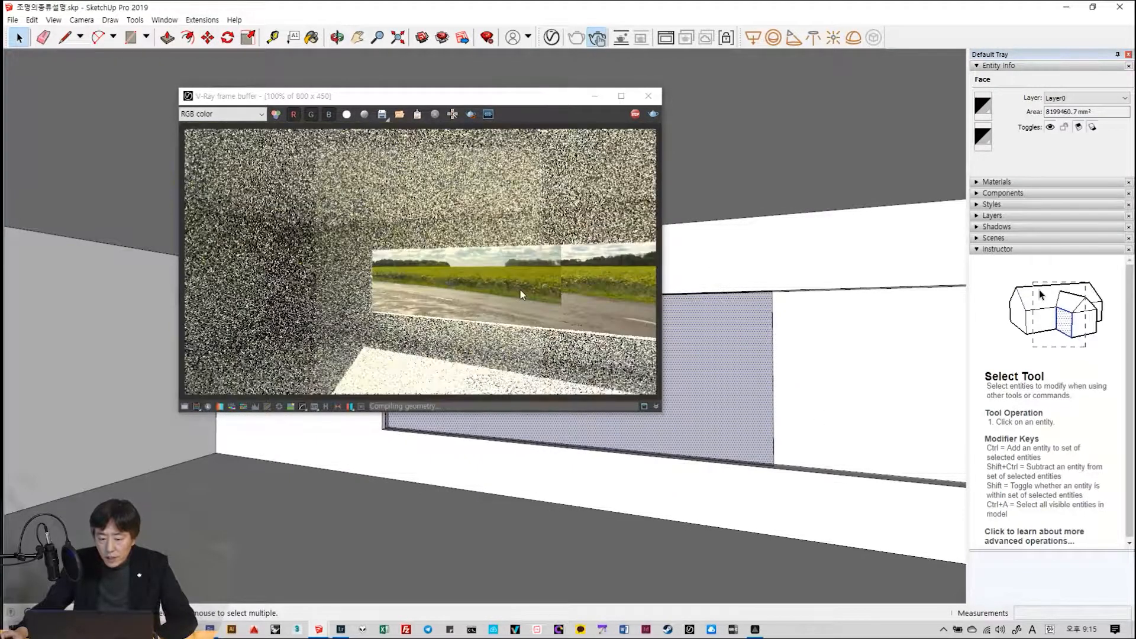
click(538, 307)
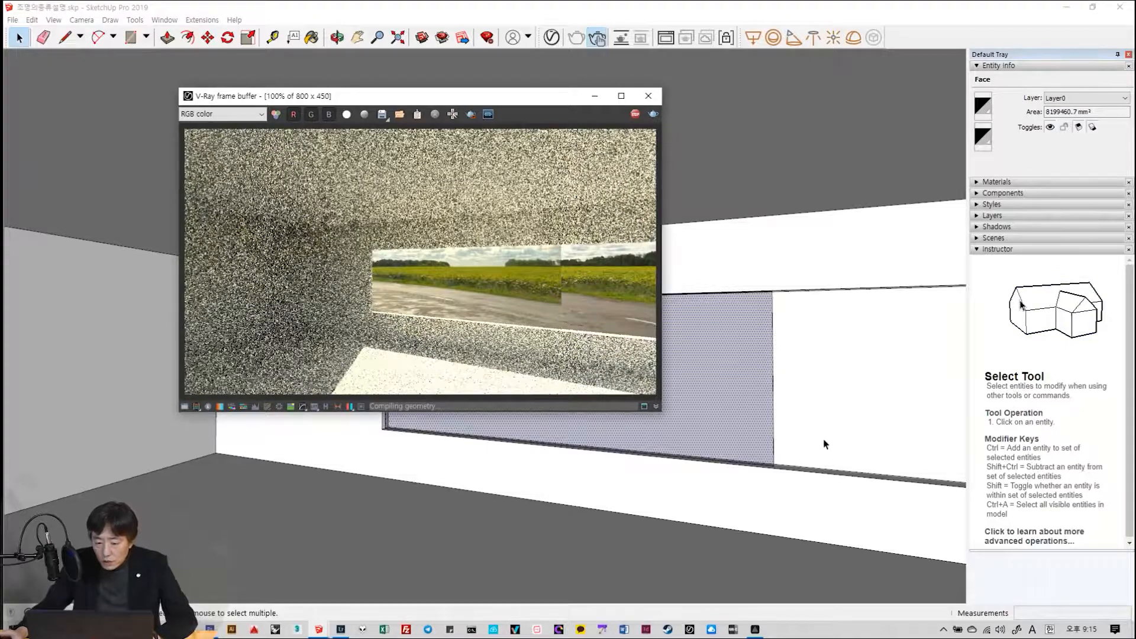
mouse_move(815, 446)
middle_down()
mouse_move(560, 477)
mouse_move(565, 490)
mouse_move(568, 471)
mouse_move(578, 476)
middle_up()
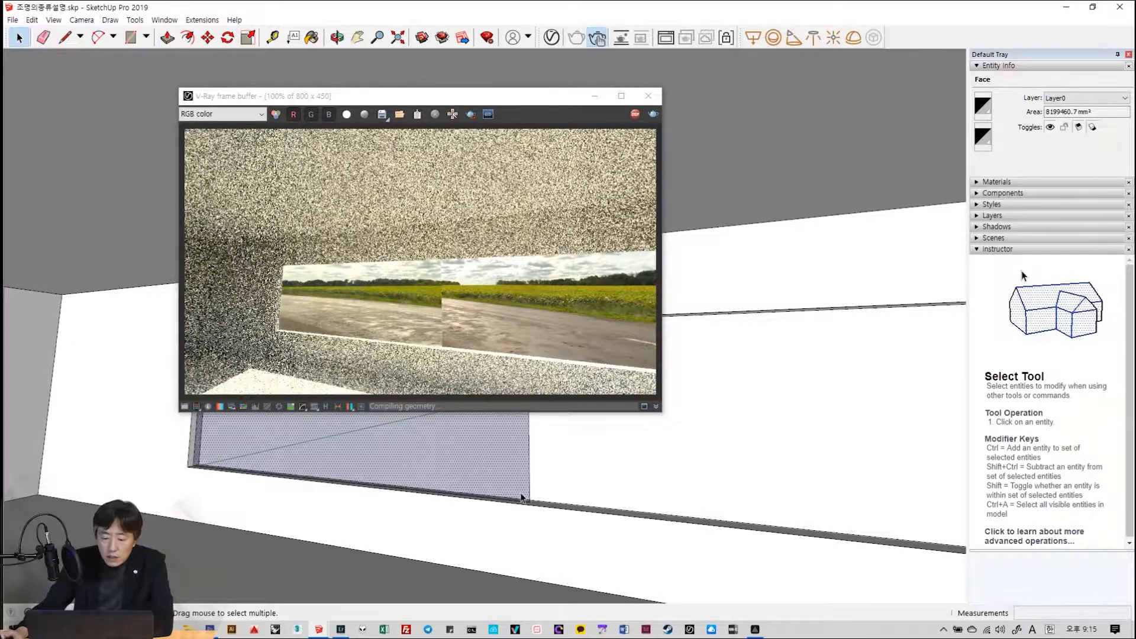
scroll(534, 500, up, 3)
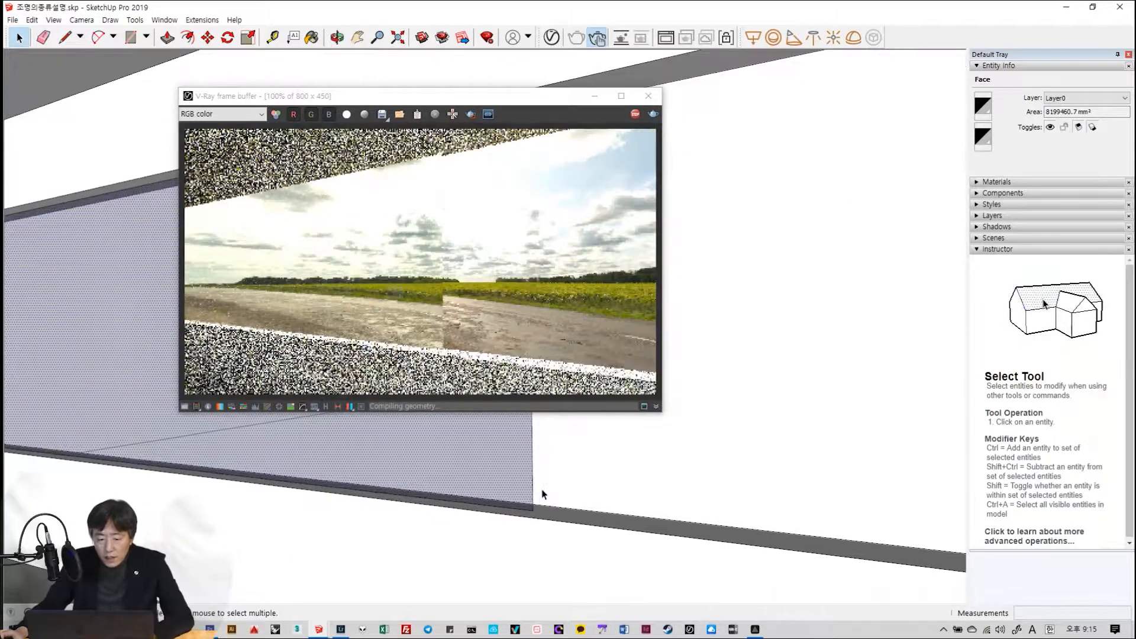
mouse_move(541, 497)
middle_down()
mouse_move(494, 507)
mouse_move(550, 504)
mouse_move(486, 533)
middle_up()
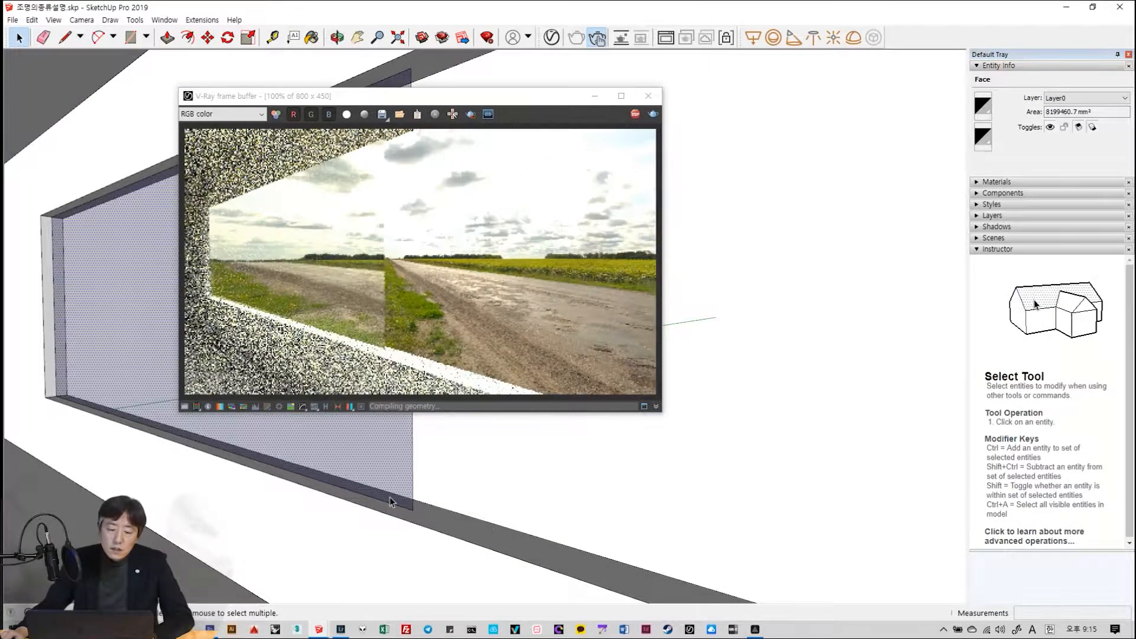
scroll(229, 490, down, 8)
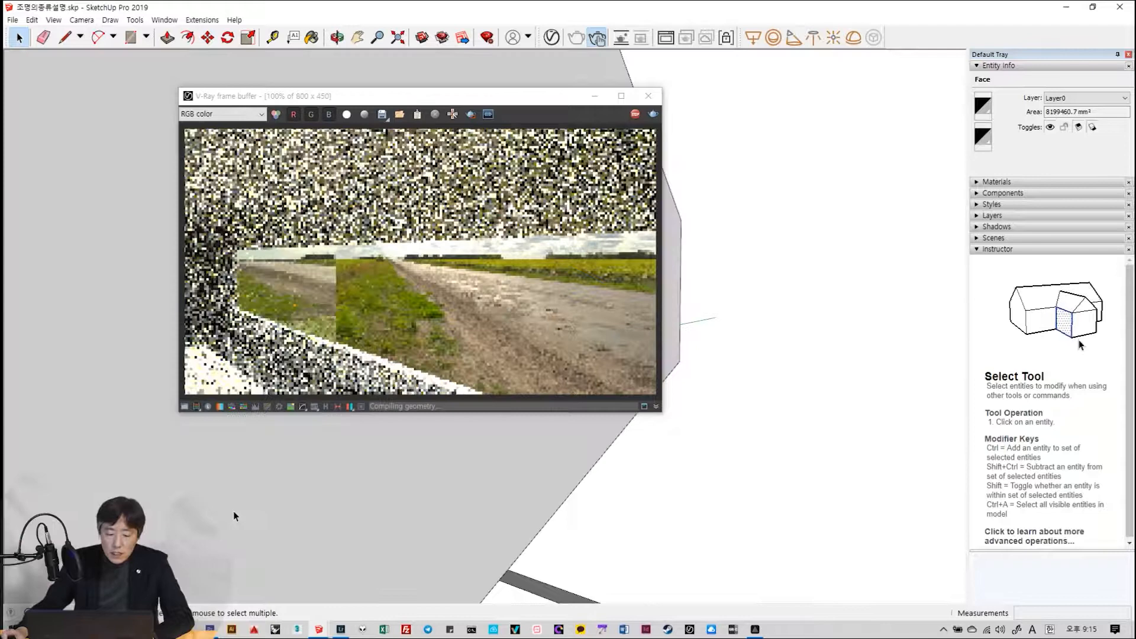
mouse_move(233, 510)
middle_down()
mouse_move(140, 365)
mouse_move(571, 468)
middle_up()
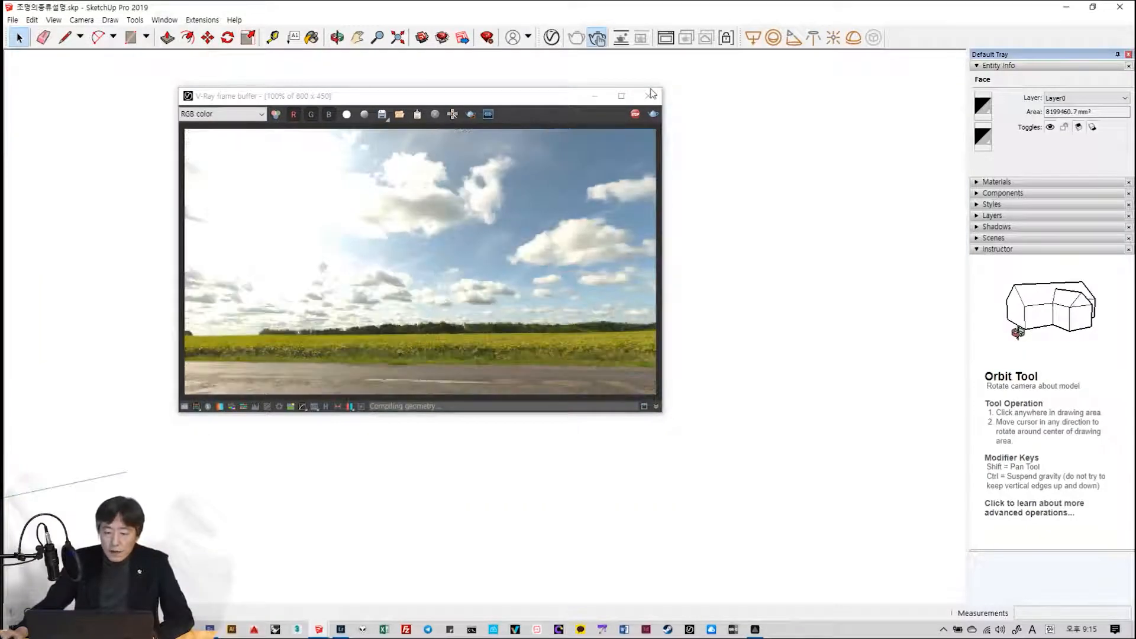
- Minimize the V-Ray frame buffer and bring the view back inside the room, facing the window wall with the glass pane
click(594, 97)
middle_drag(349, 438, 373, 424)
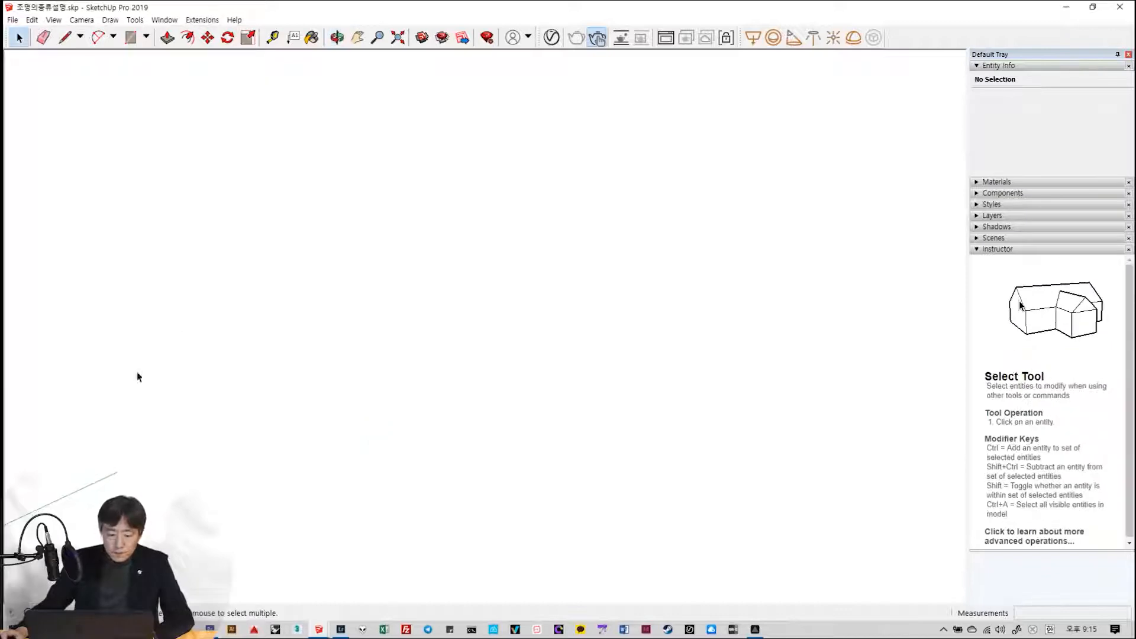
middle_drag(300, 442, 920, 307)
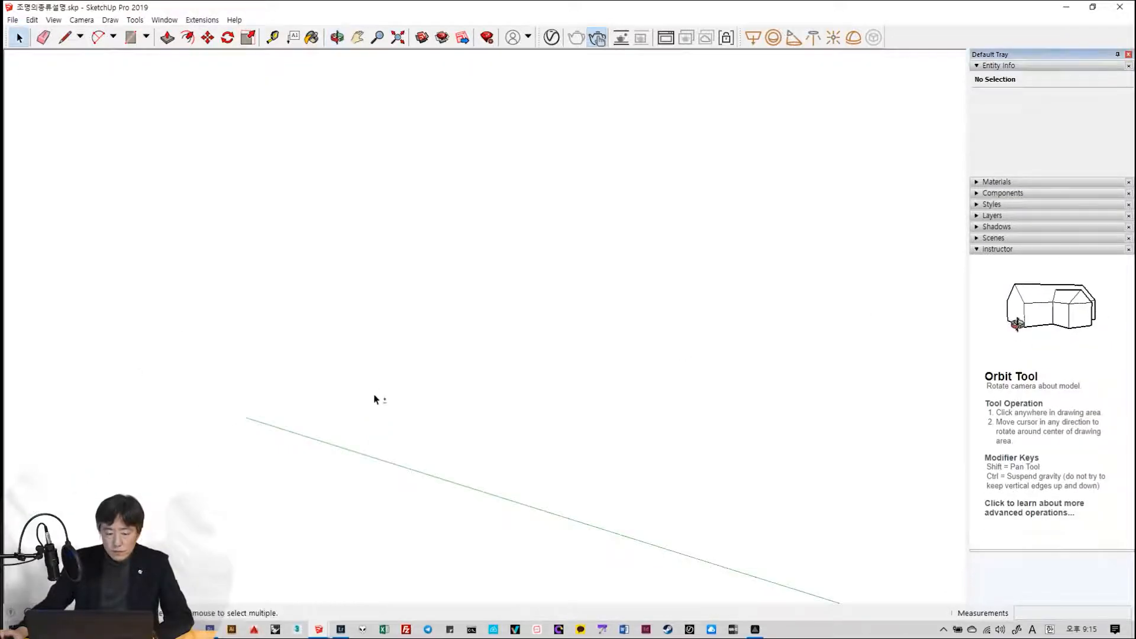
key(z)
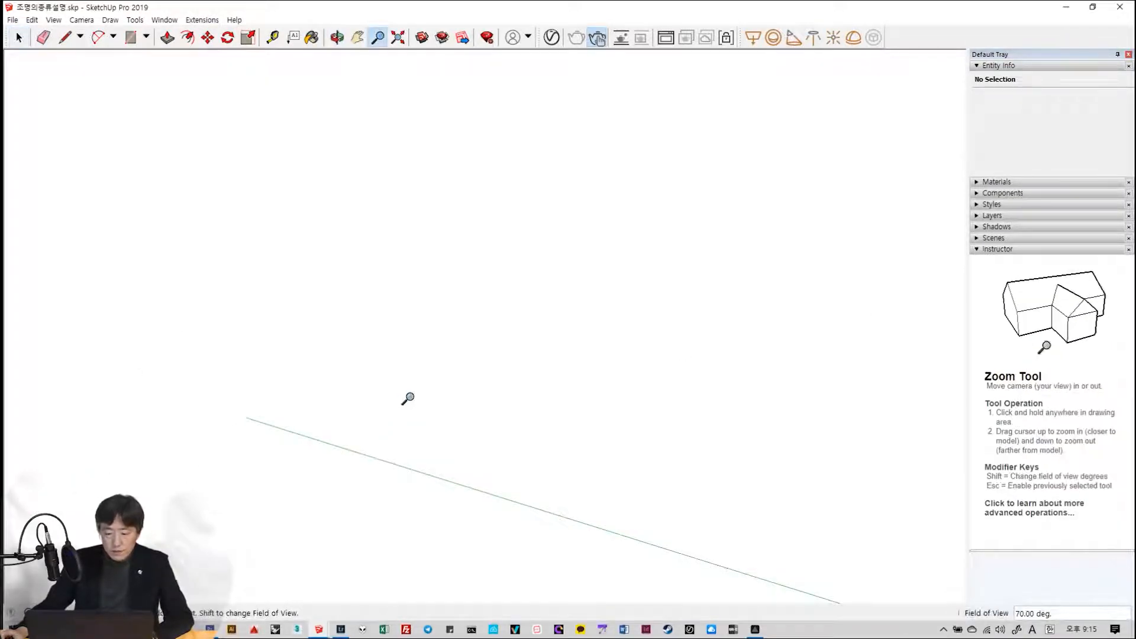
middle_drag(73, 492, 272, 477)
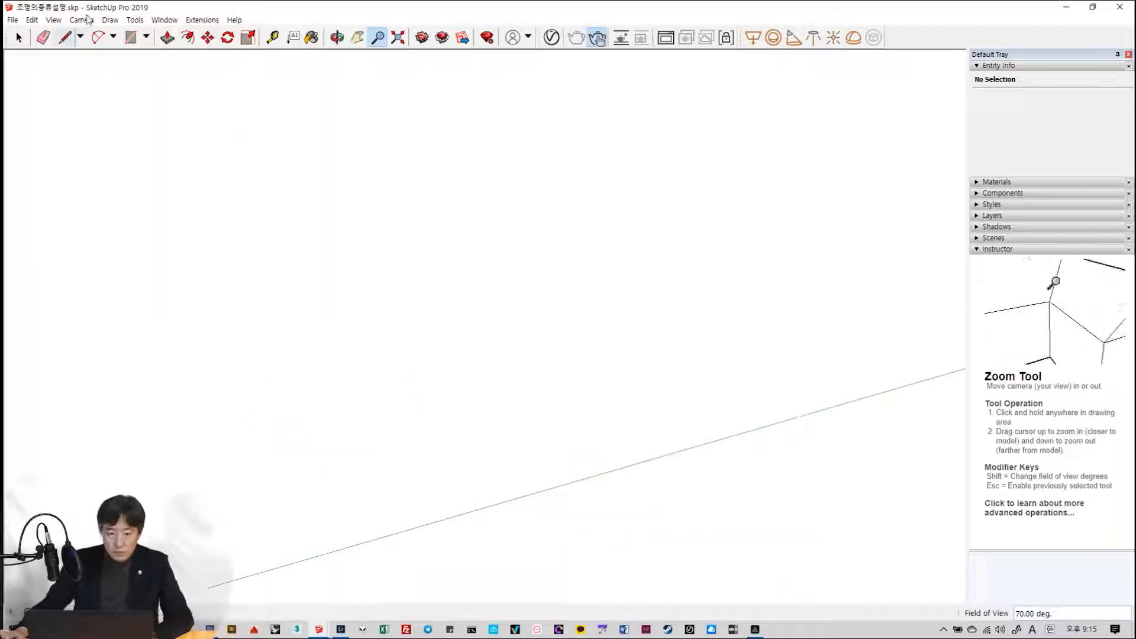
click(36, 23)
click(49, 24)
click(51, 23)
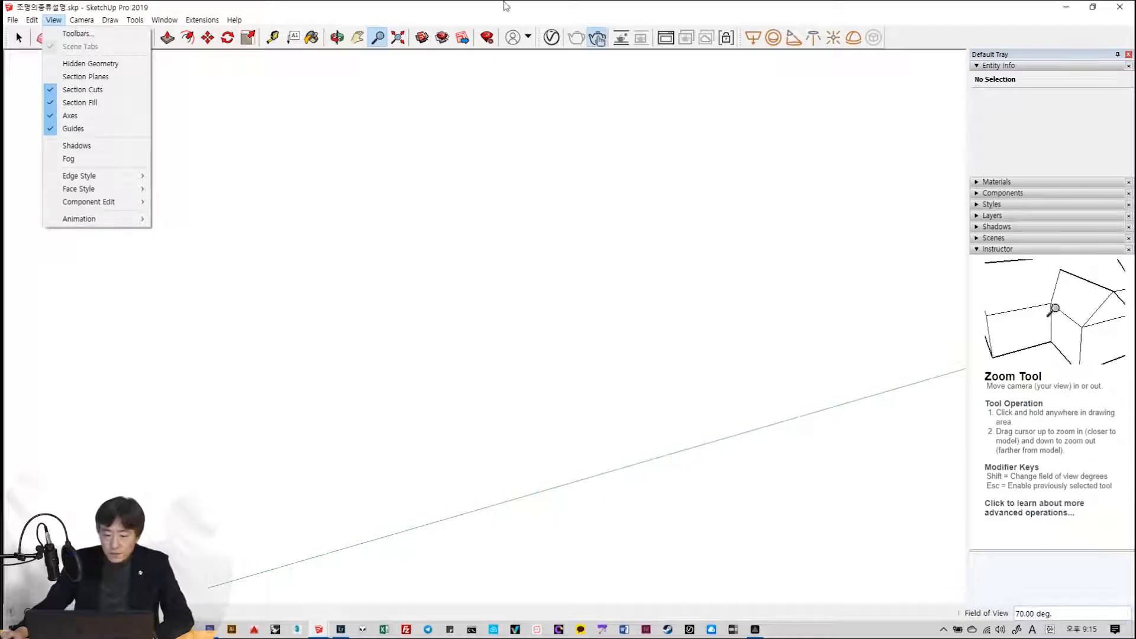
click(514, 25)
middle_drag(397, 403, 396, 444)
middle_drag(464, 472, 464, 533)
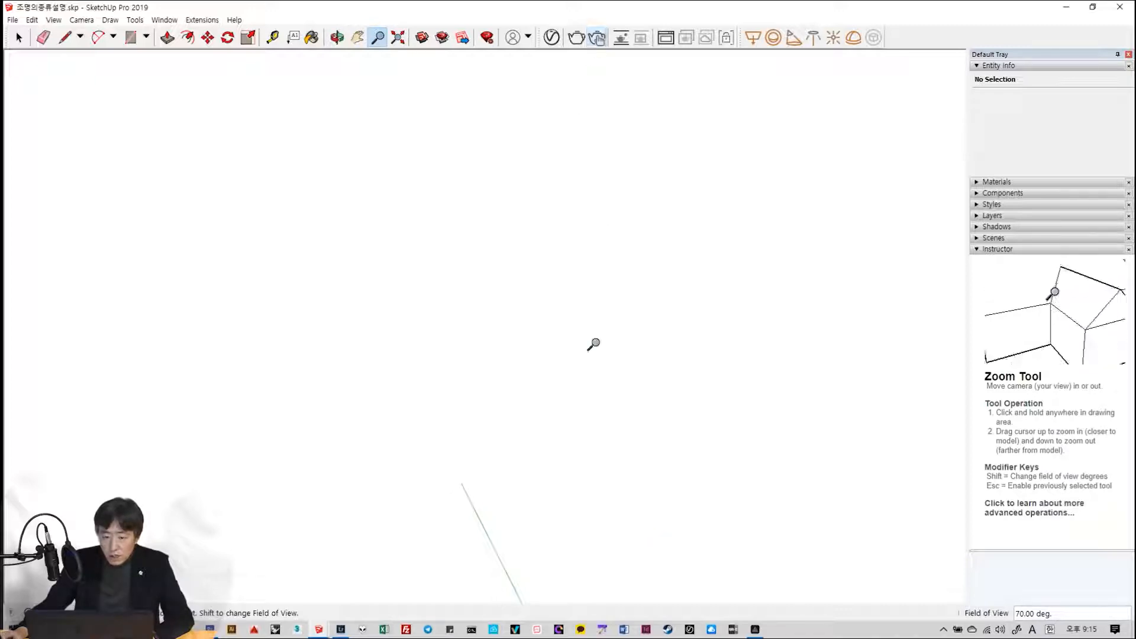
middle_drag(514, 551, 580, 524)
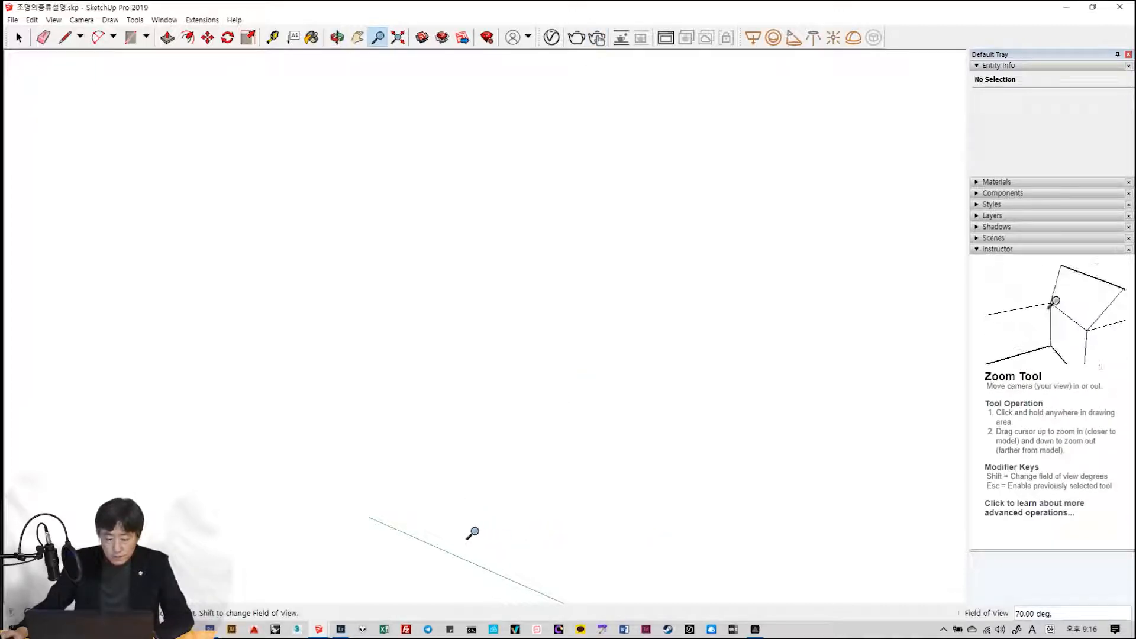
scroll(444, 535, down, 2)
scroll(432, 542, up, 5)
scroll(389, 539, down, 2)
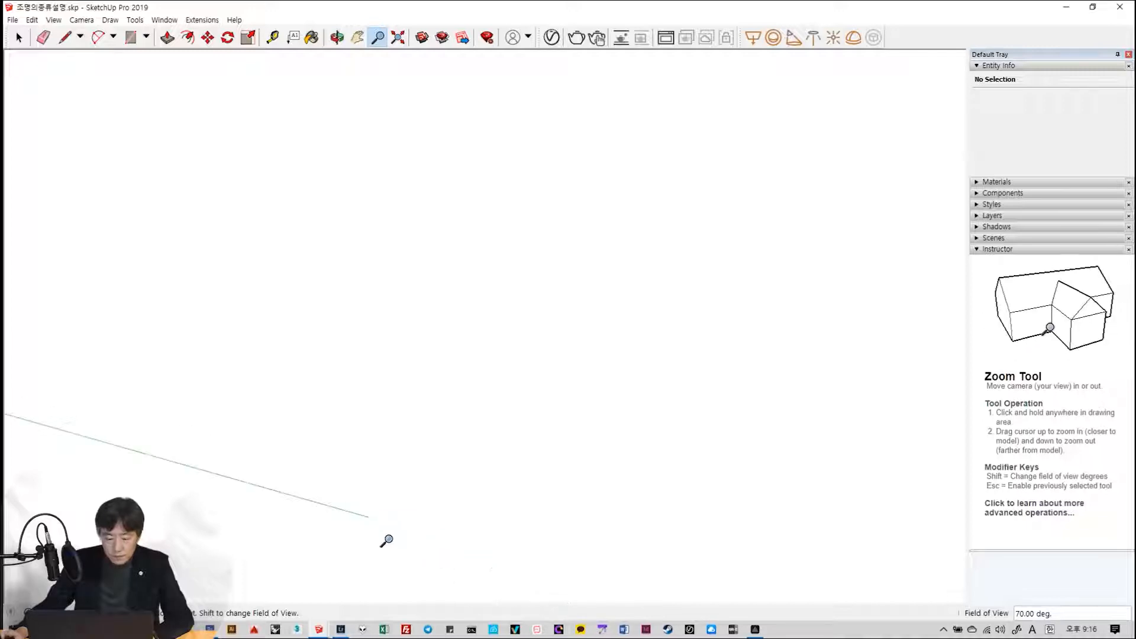
scroll(363, 527, down, 3)
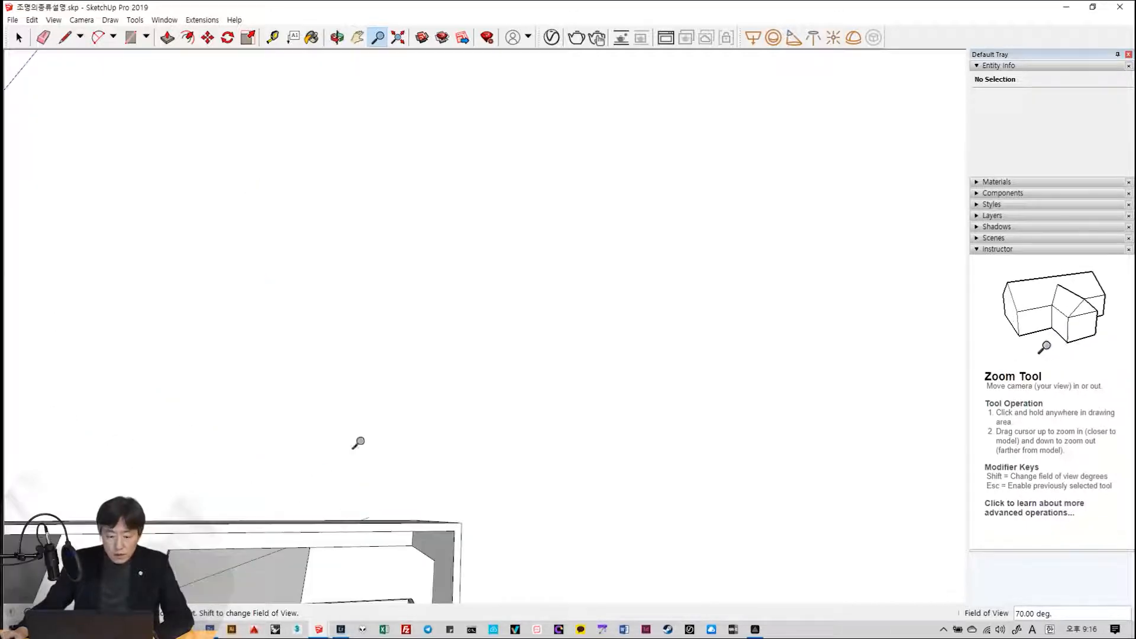
shift+middle_drag(372, 512, 561, 396)
scroll(471, 455, up, 3)
scroll(571, 424, up, 2)
scroll(569, 423, down, 2)
scroll(561, 397, up, 1)
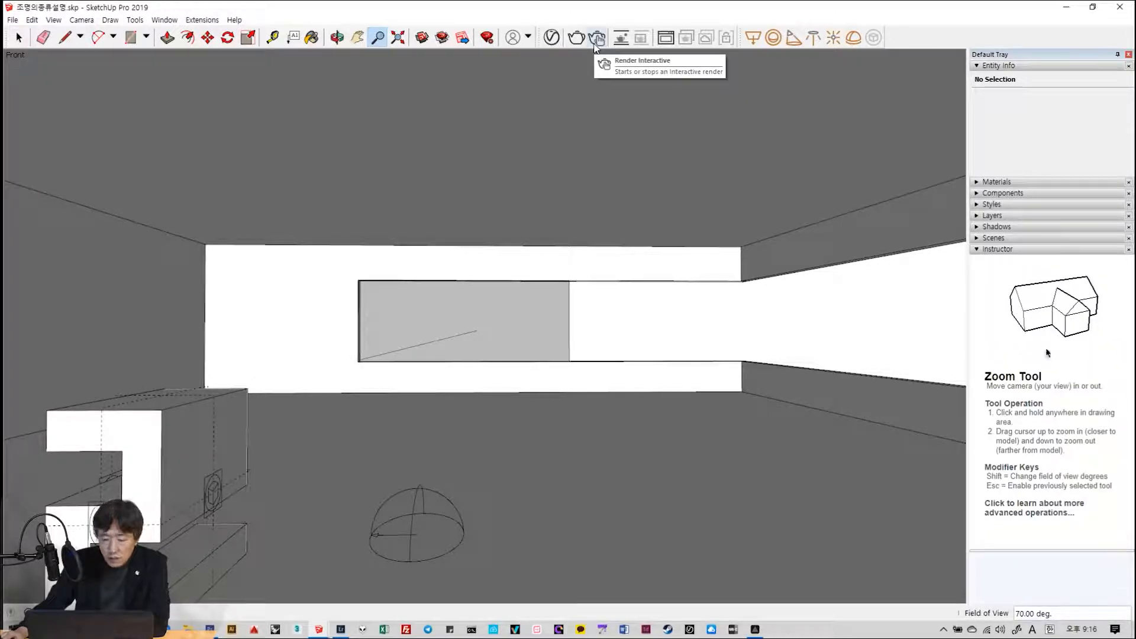
- Frame the room corner so both window openings and the block object are in view, and start a V-Ray render
middle_drag(606, 390, 469, 411)
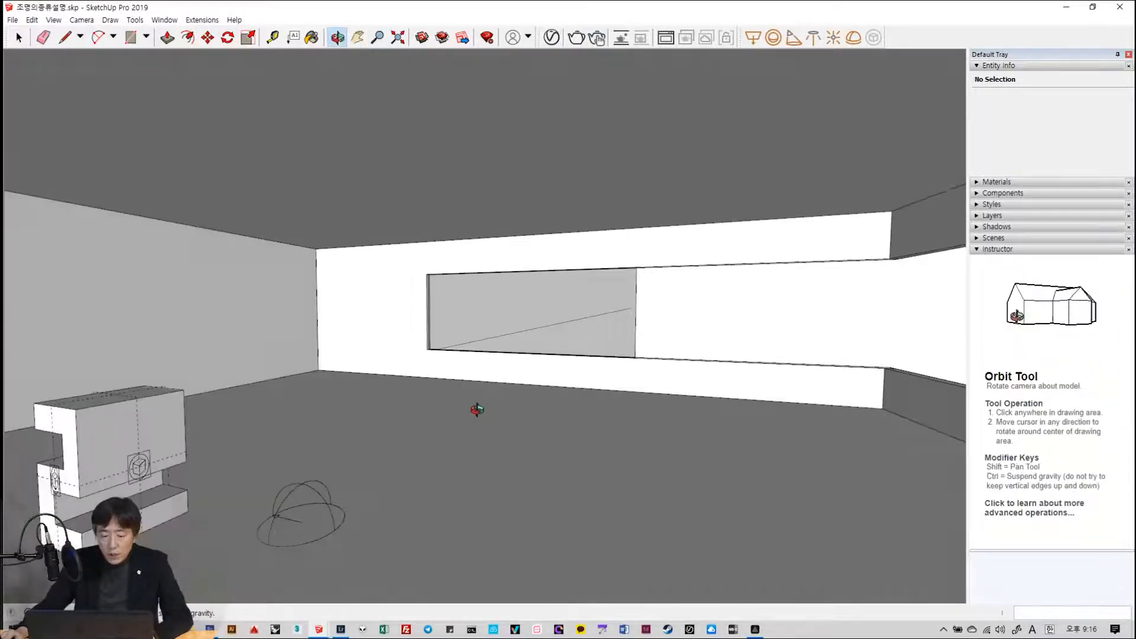
key(z)
scroll(647, 371, up, 5)
scroll(627, 359, up, 2)
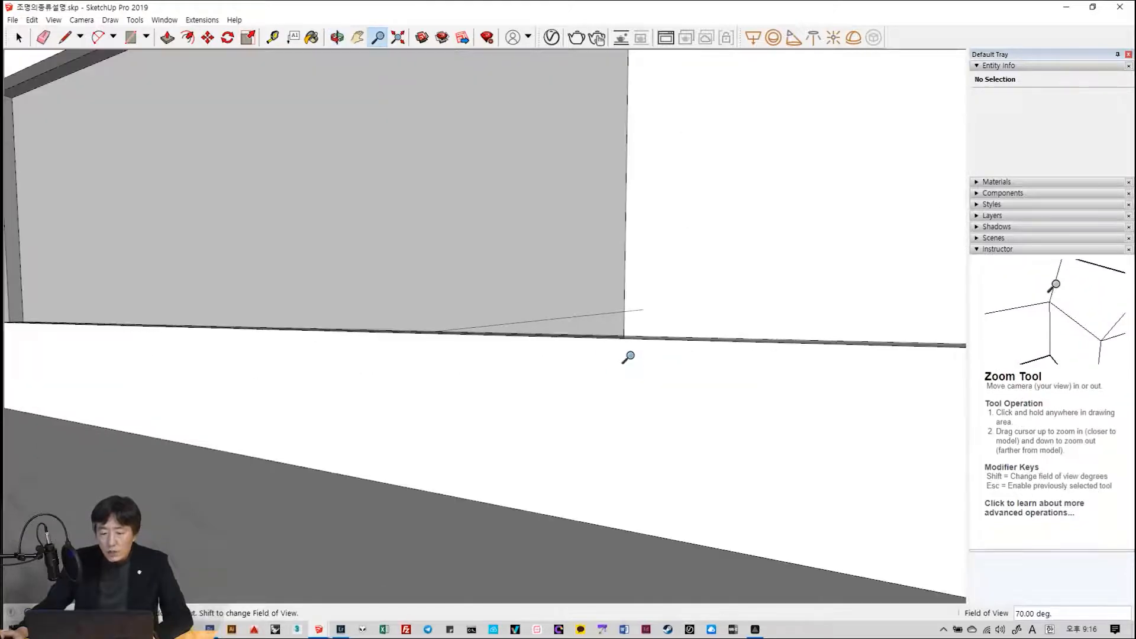
middle_drag(628, 358, 687, 398)
scroll(634, 484, down, 6)
scroll(548, 411, down, 3)
scroll(601, 428, down, 3)
scroll(592, 439, up, 2)
middle_drag(535, 452, 642, 446)
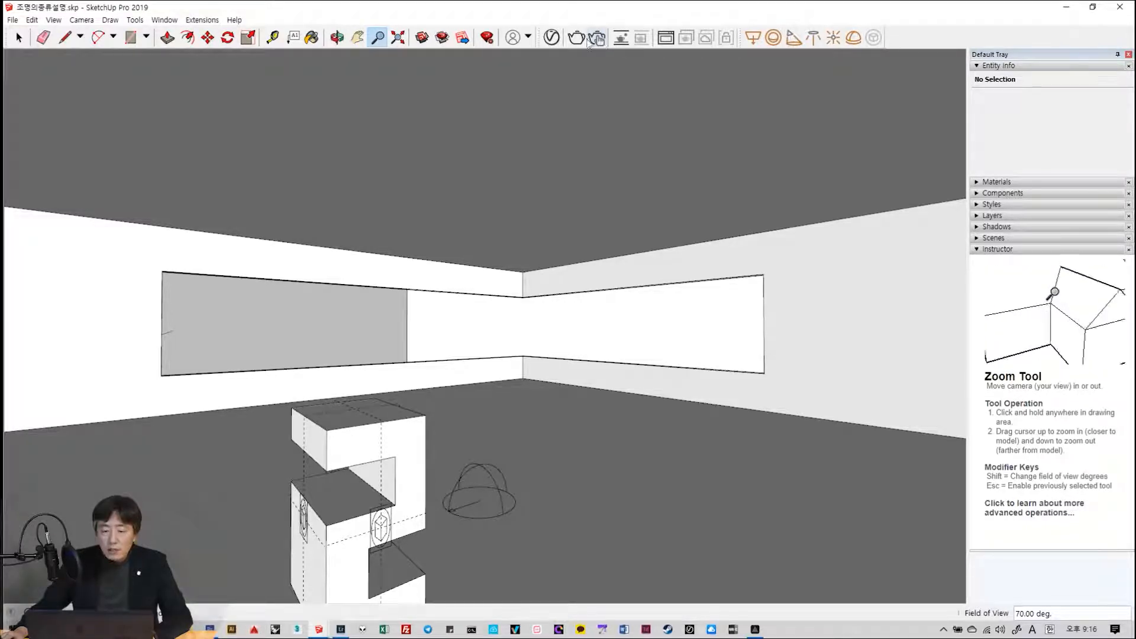
click(597, 38)
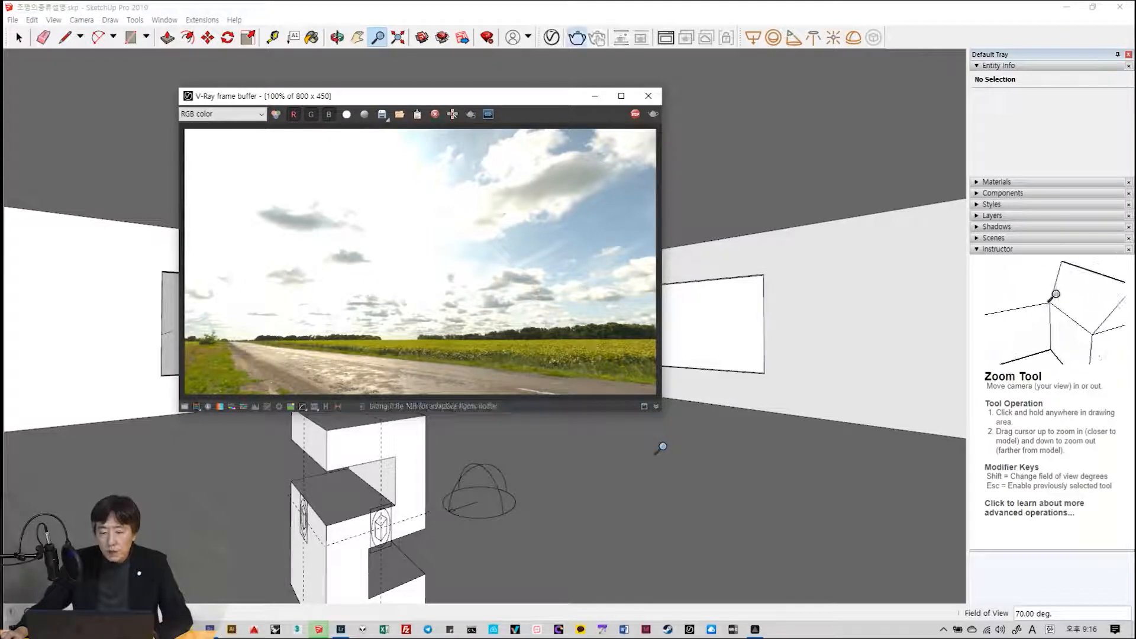
click(577, 38)
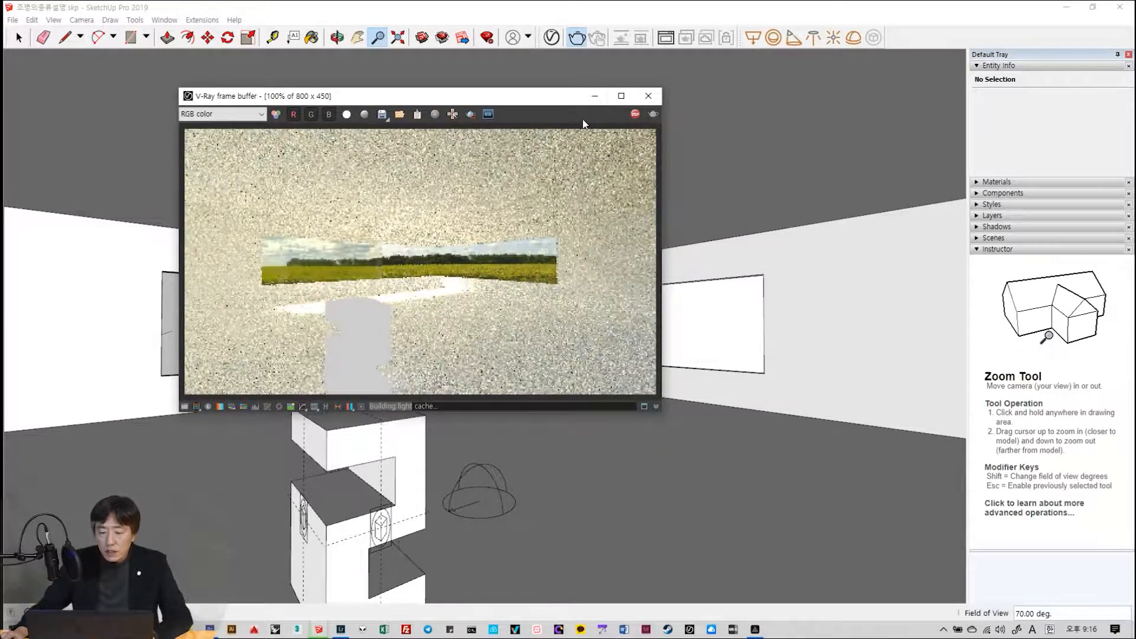
- Set the V-Ray render output image width to 1024 and render the room again without saving the image to a file
click(552, 39)
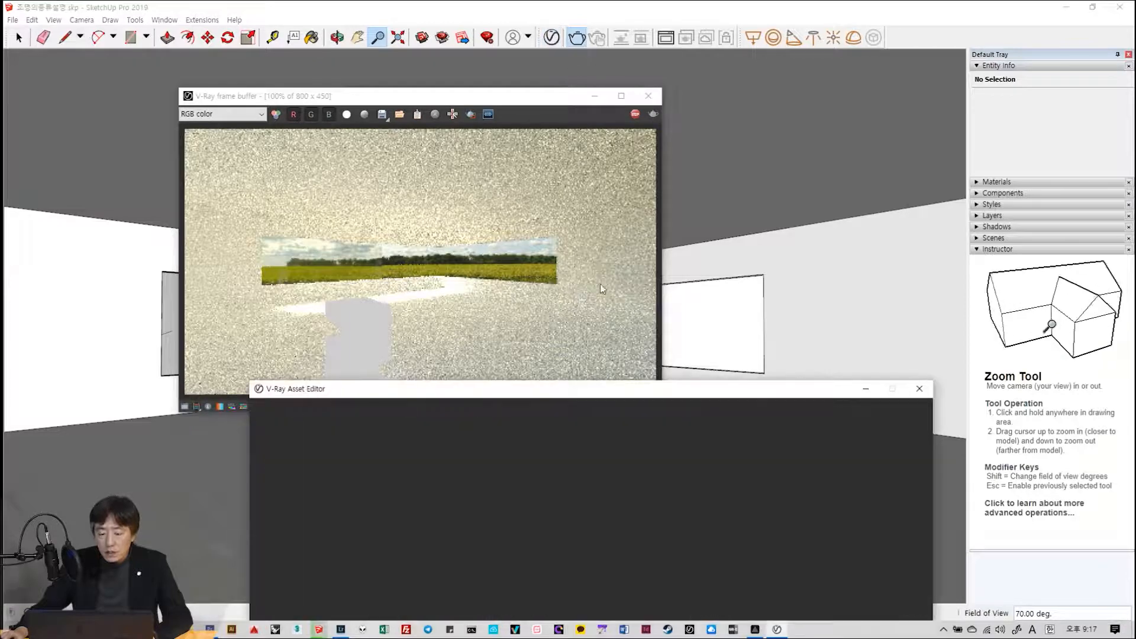
drag(593, 384, 589, 57)
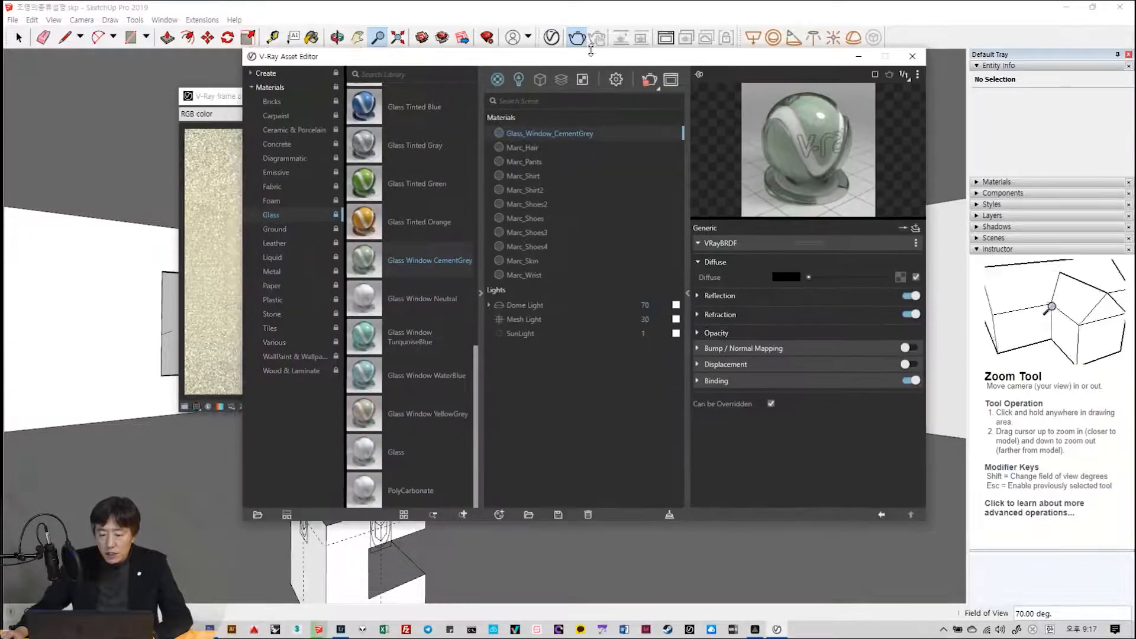
click(616, 82)
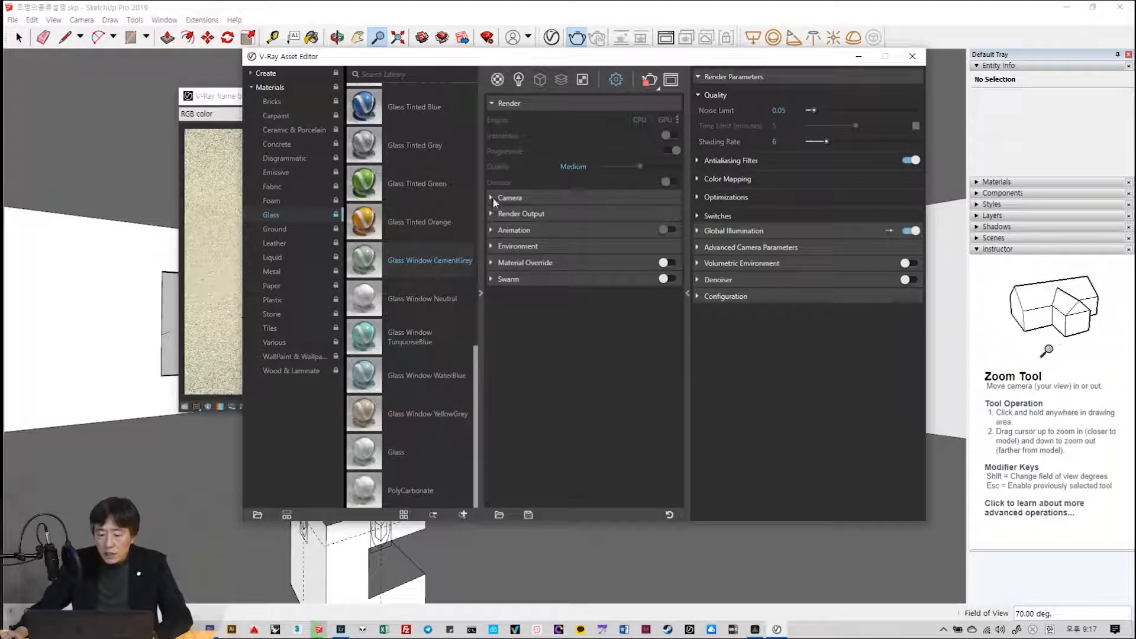
click(492, 214)
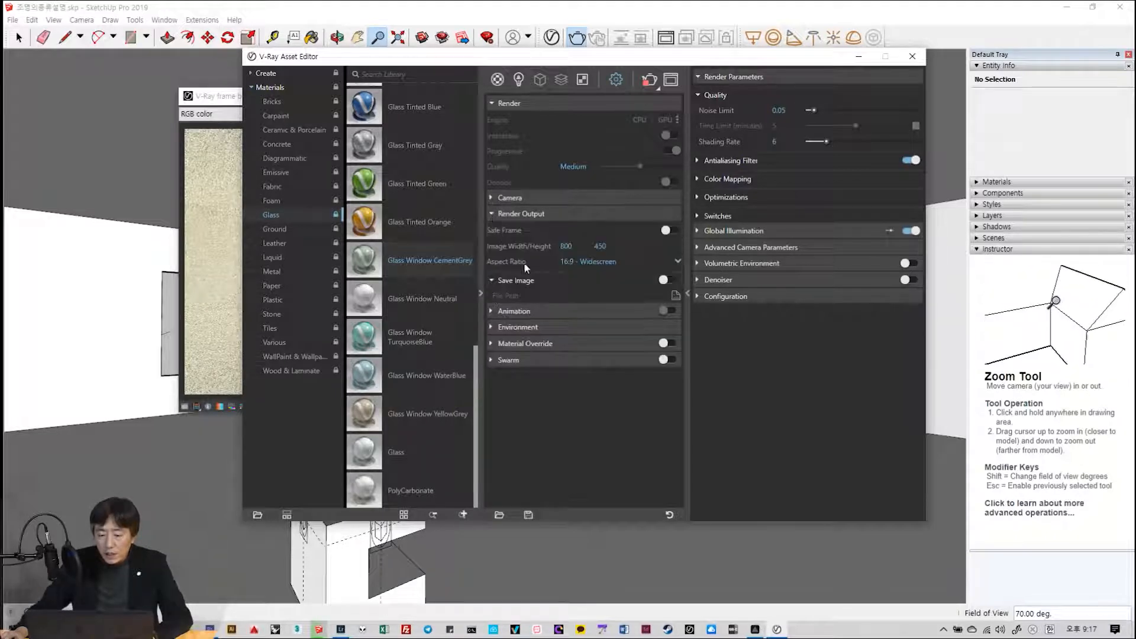
double_click(577, 248)
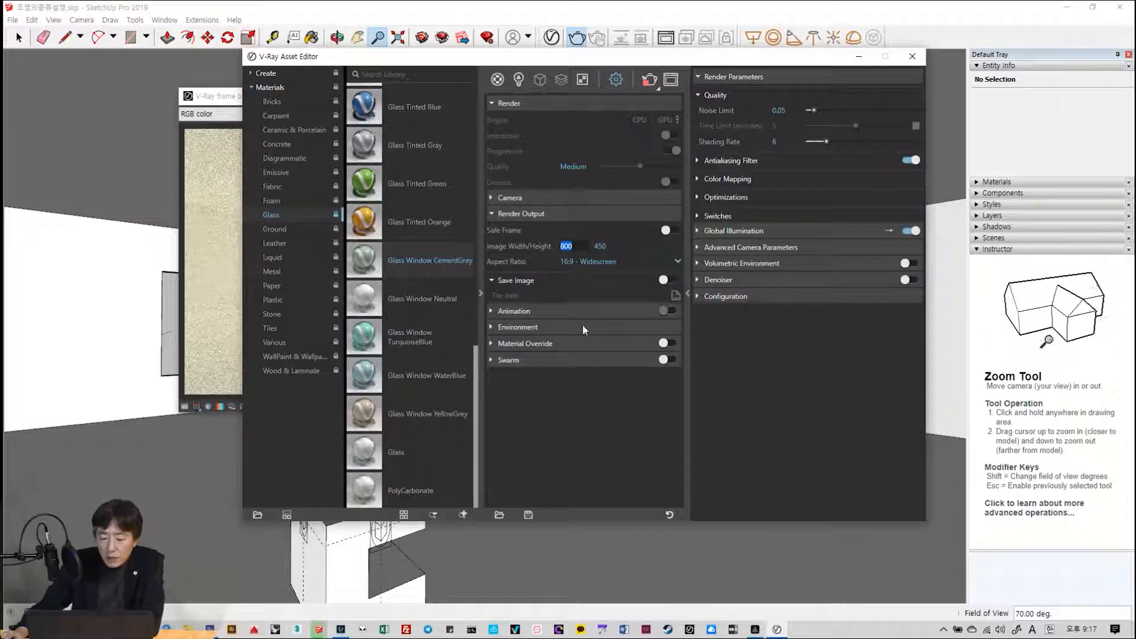
text(20)
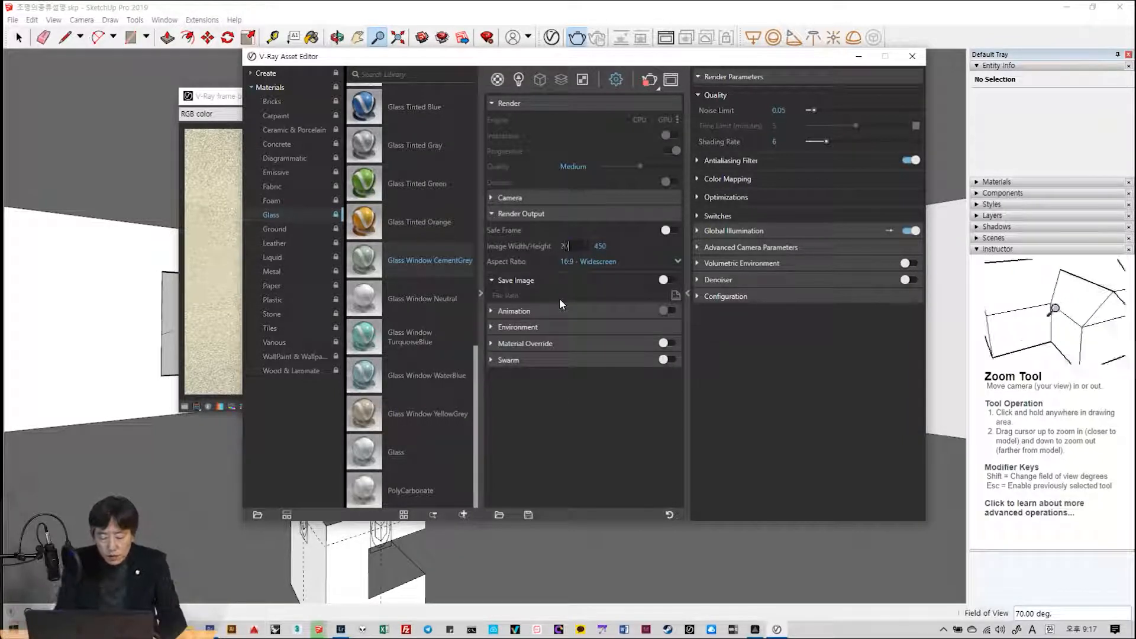
text(2)
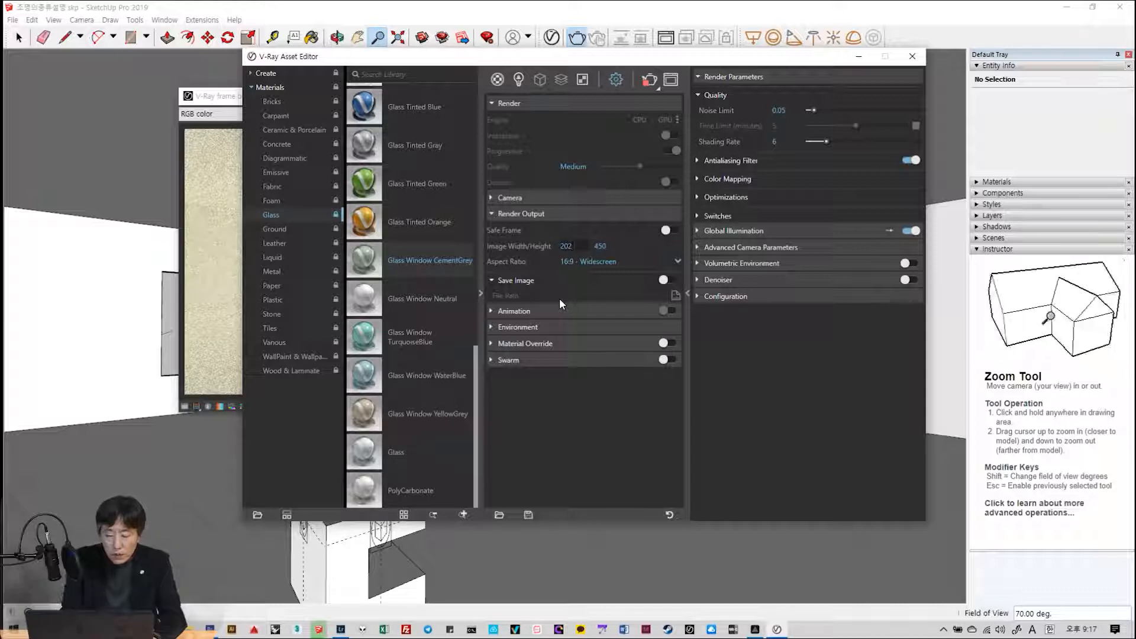
text(4)
key(Return)
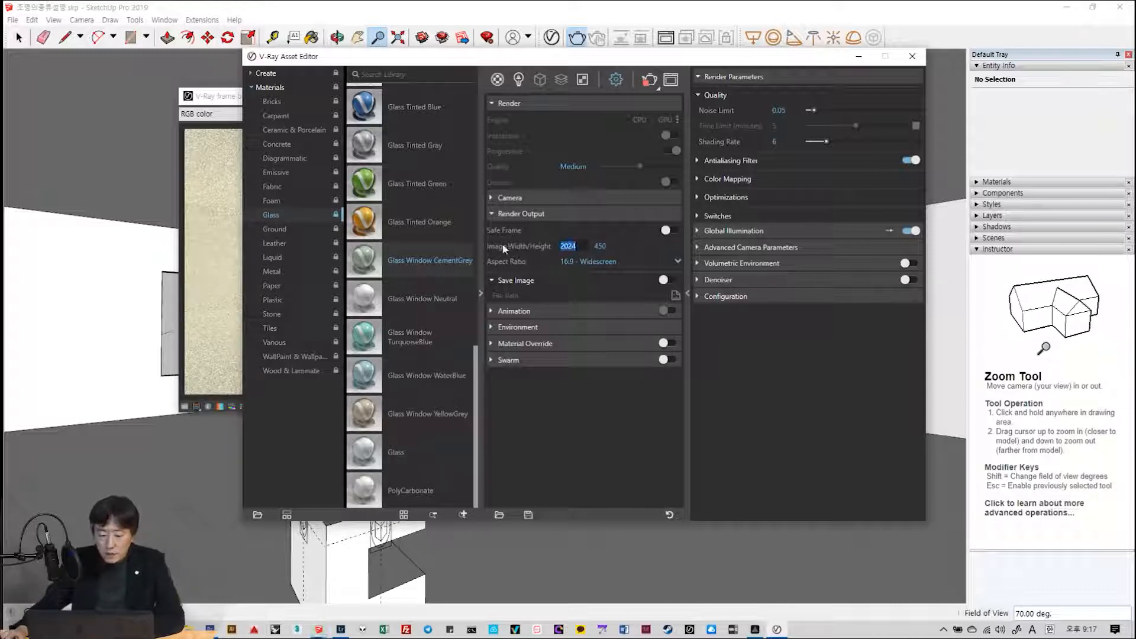
text(1024)
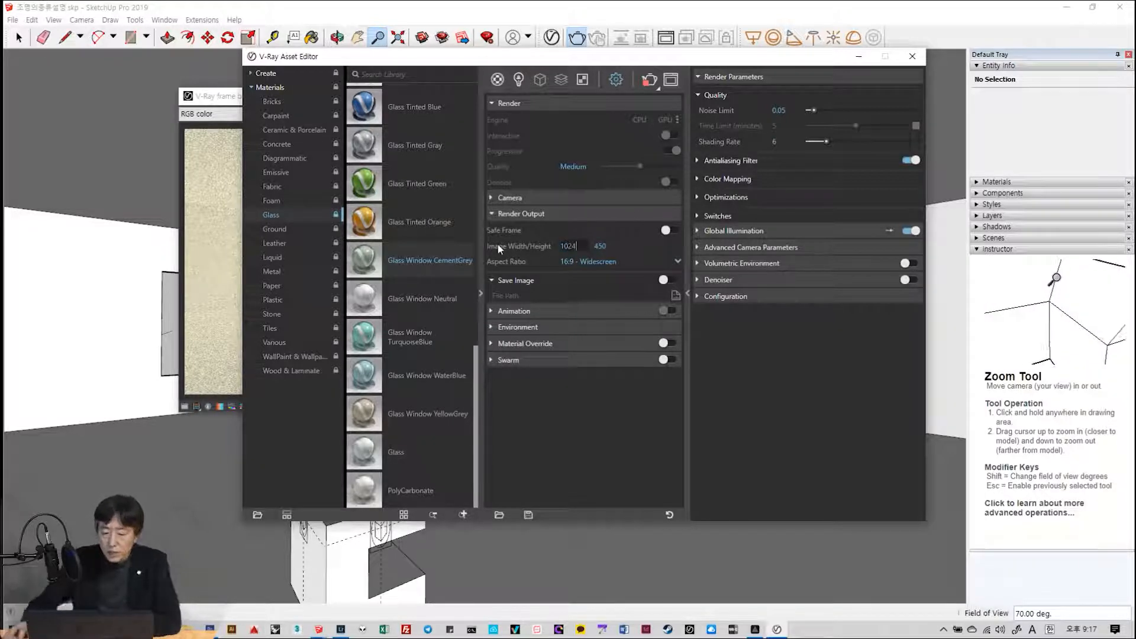
key(Return)
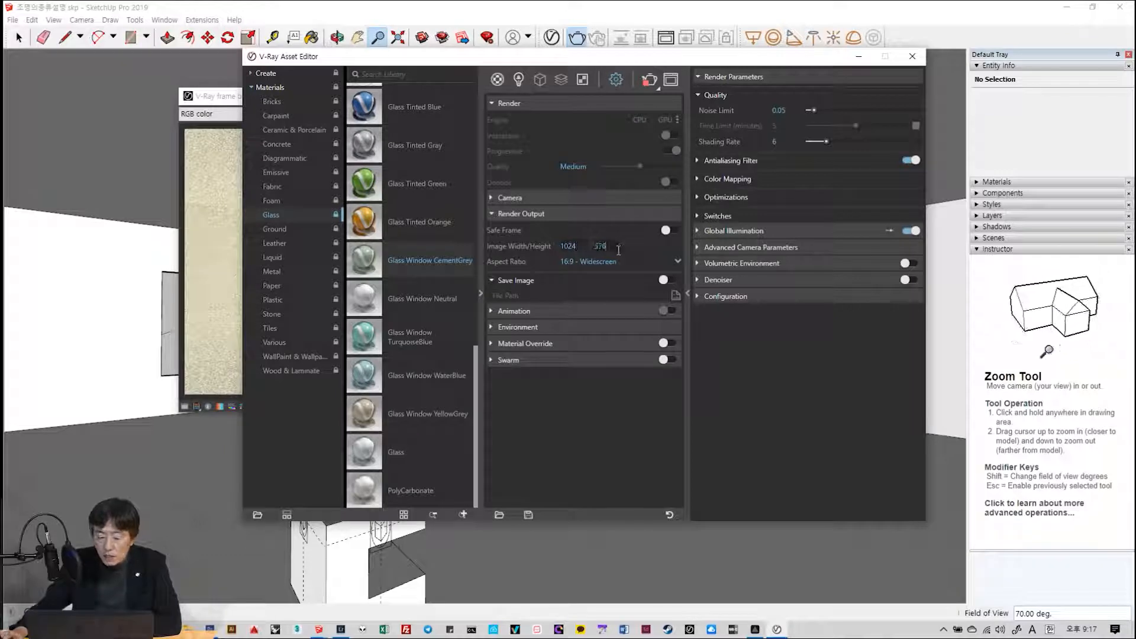
click(651, 80)
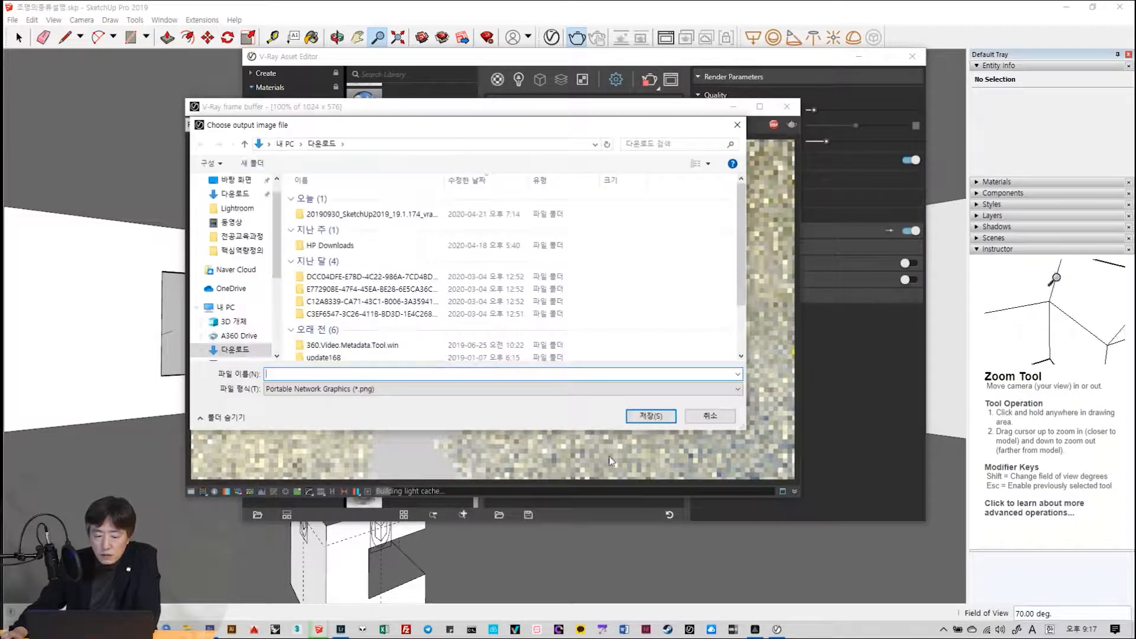
click(711, 416)
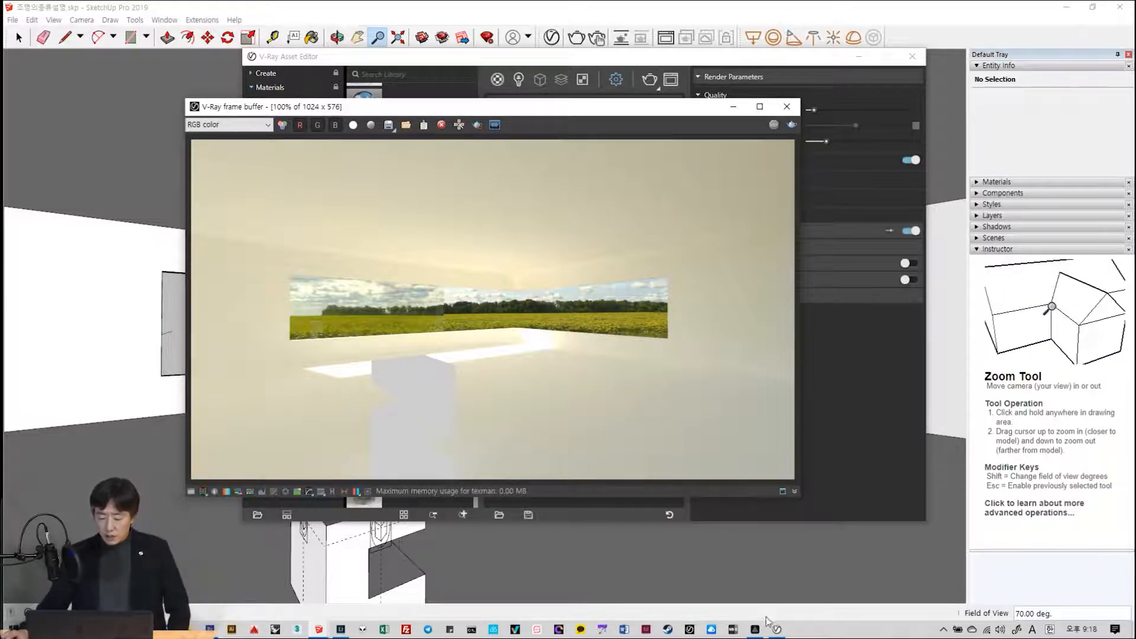
click(755, 632)
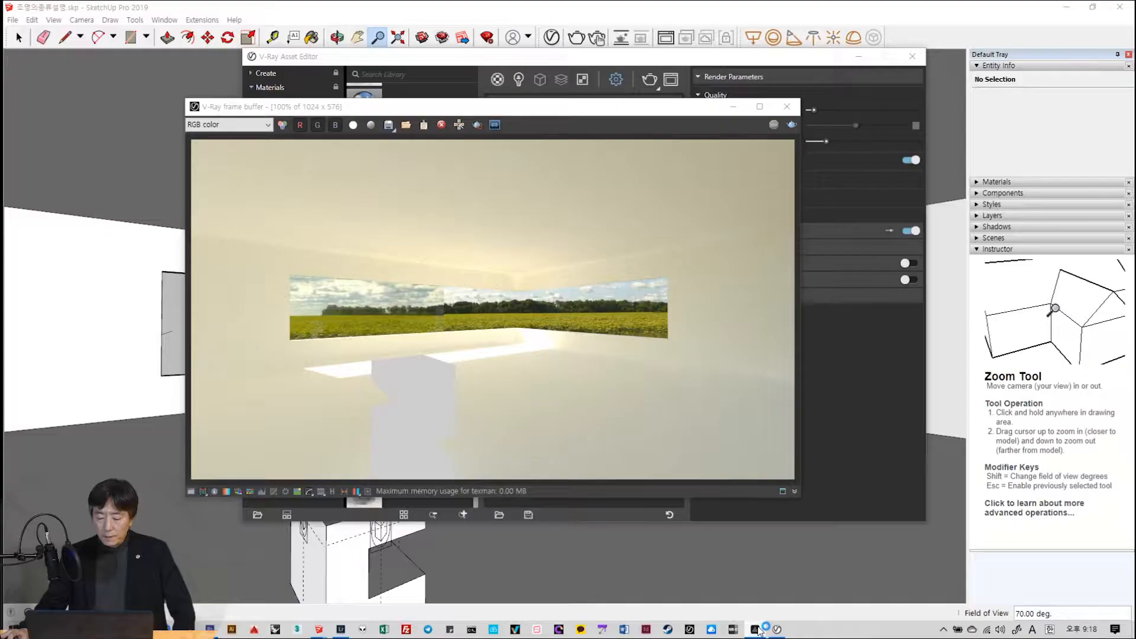
click(733, 630)
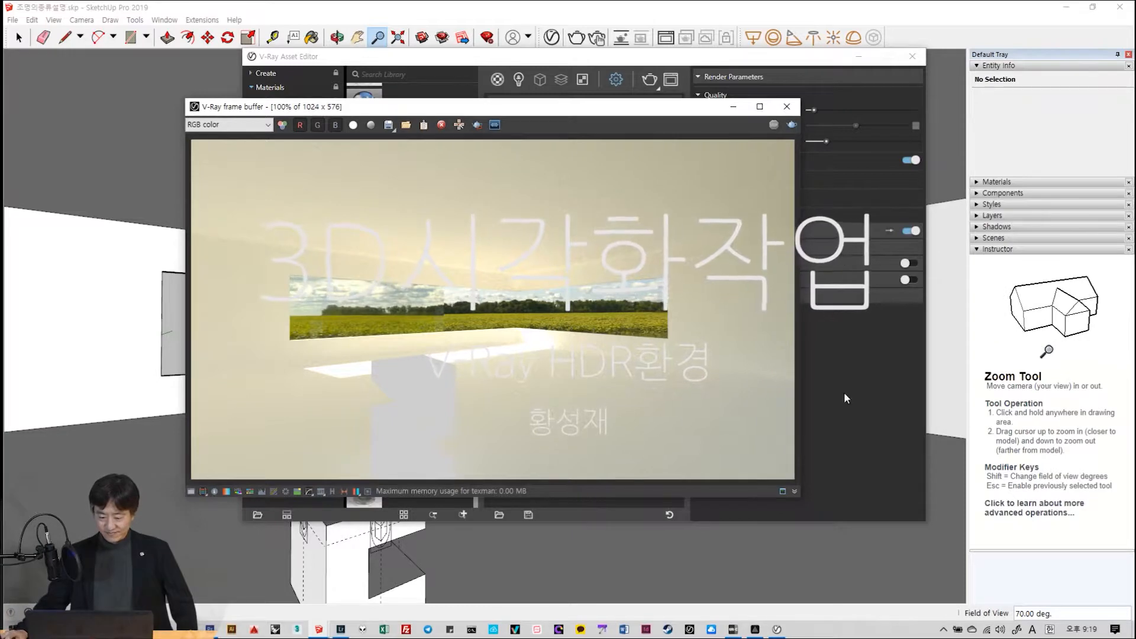
click(755, 630)
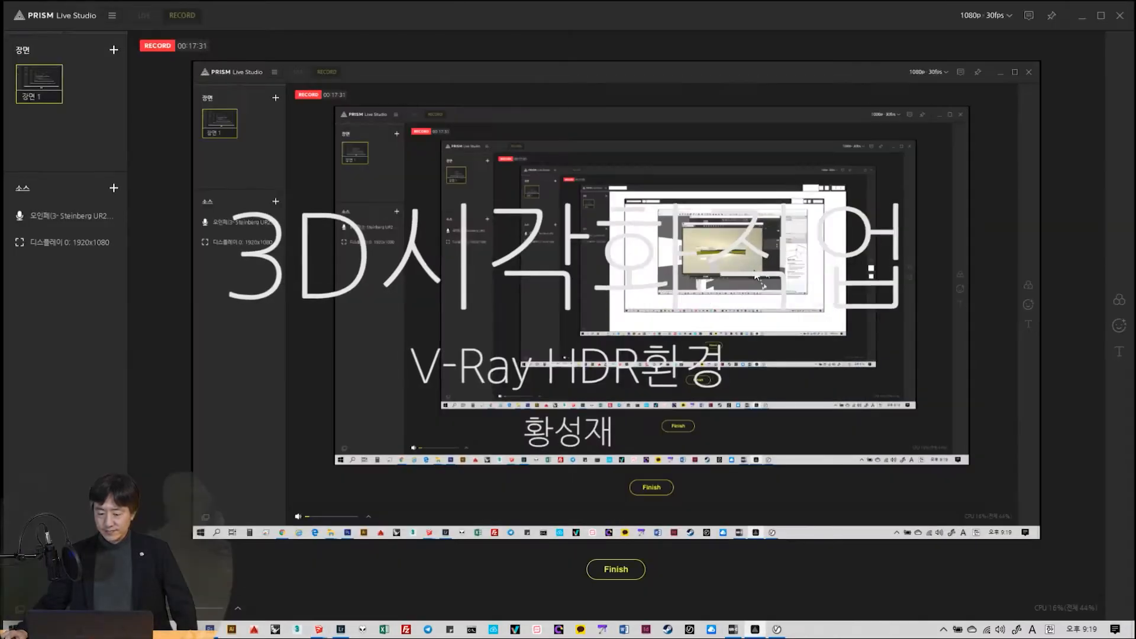